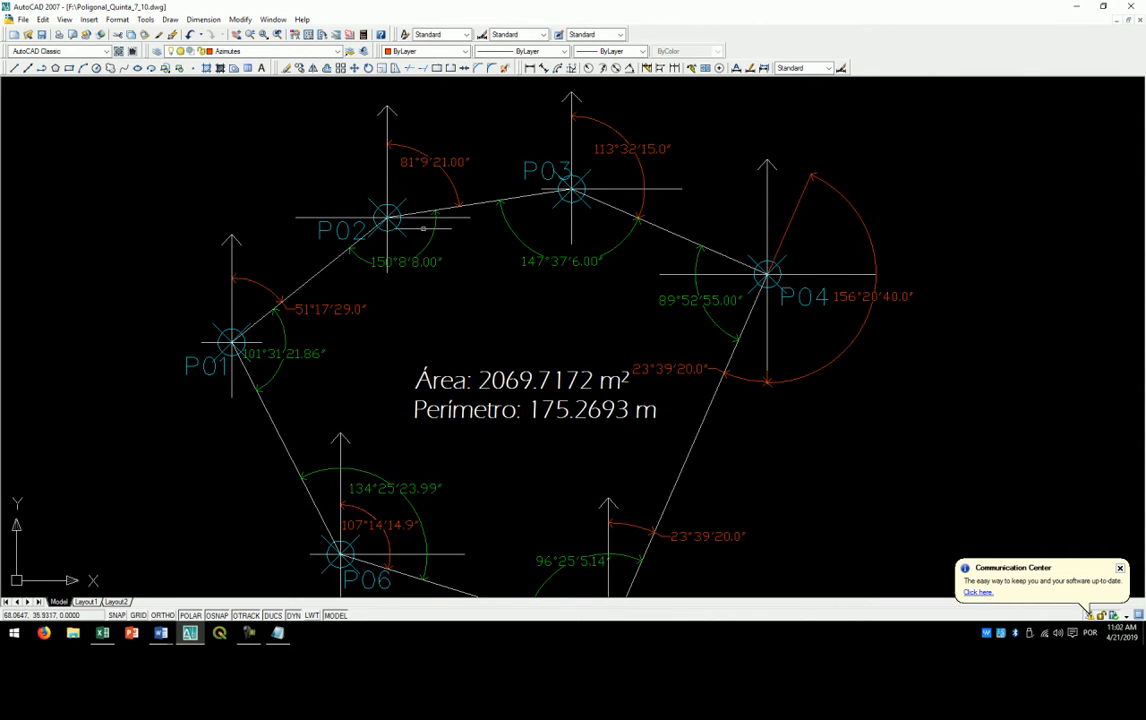
- Examine the azimuths and internal angles of the traverse polygon at stations P01 through P04
scroll(460, 285, down, 2)
scroll(458, 303, up, 2)
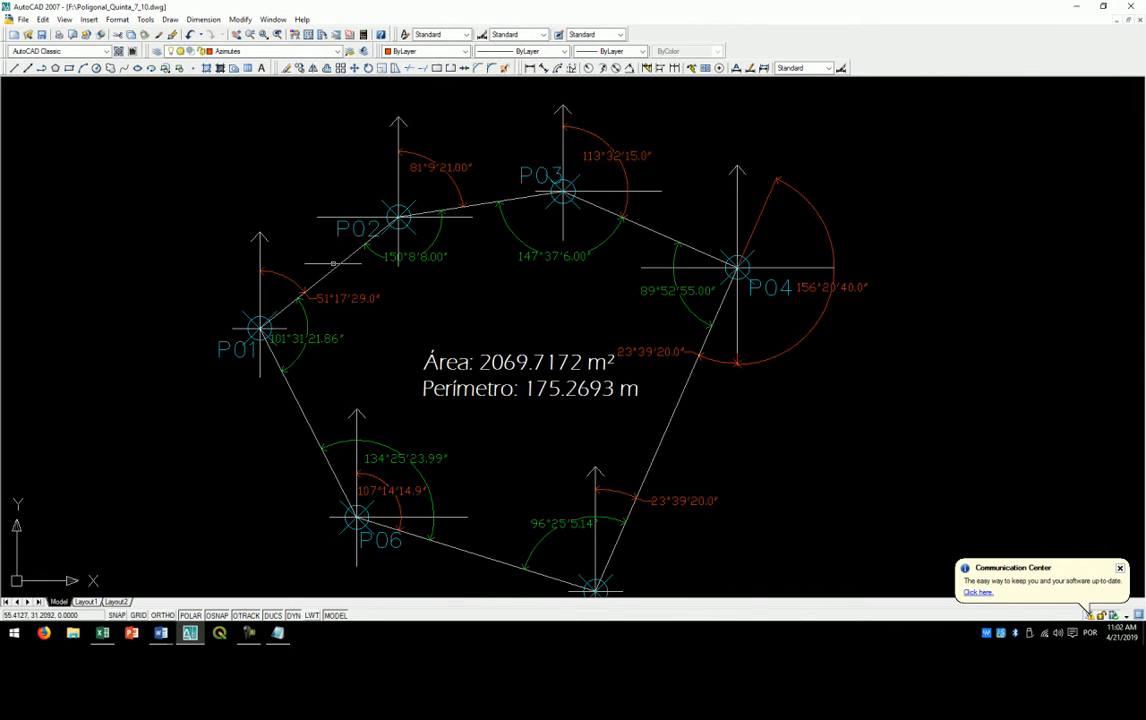
scroll(323, 245, up, 2)
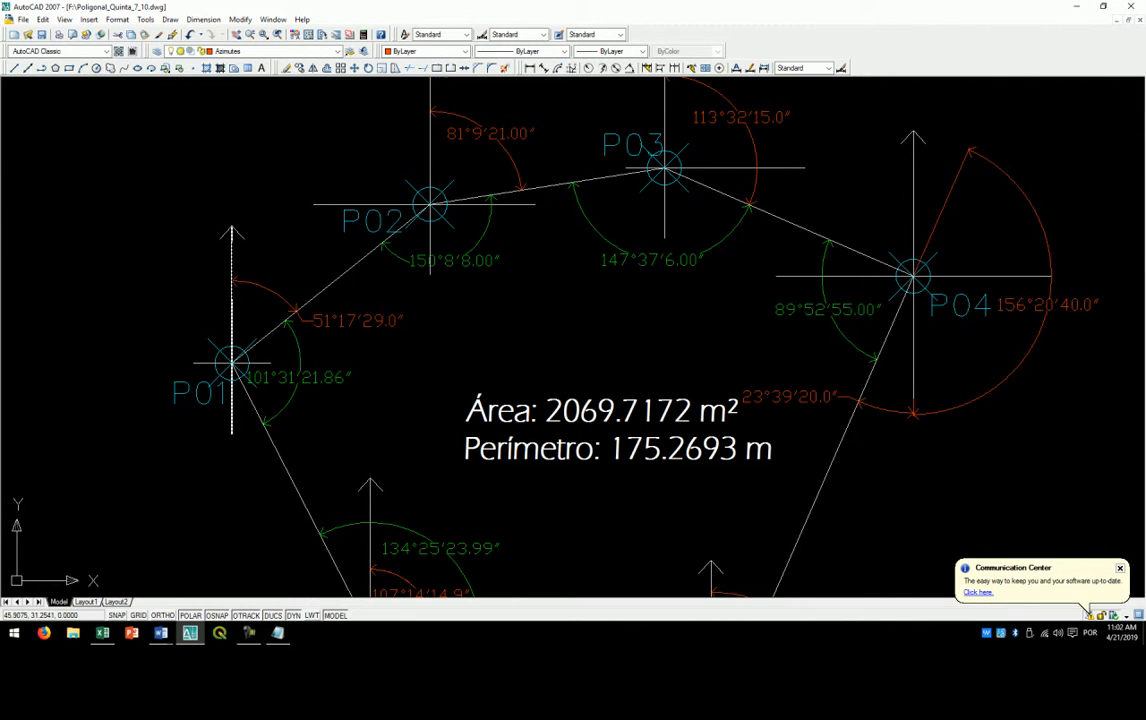
scroll(230, 270, up, 3)
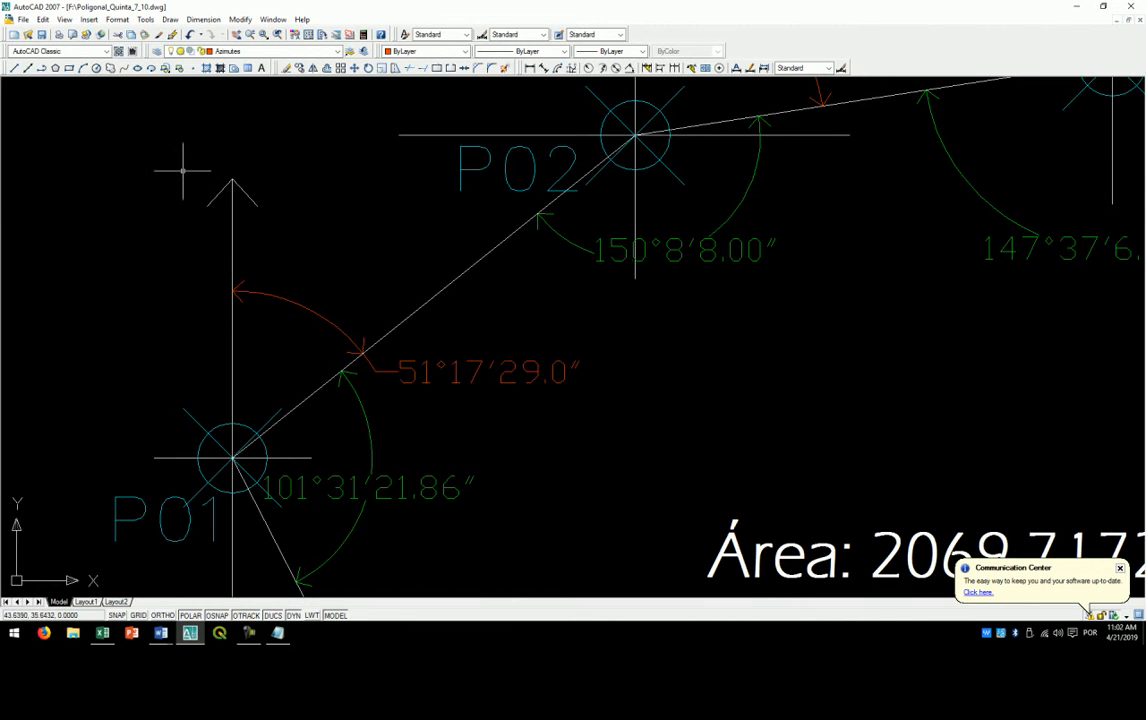
scroll(232, 284, down, 4)
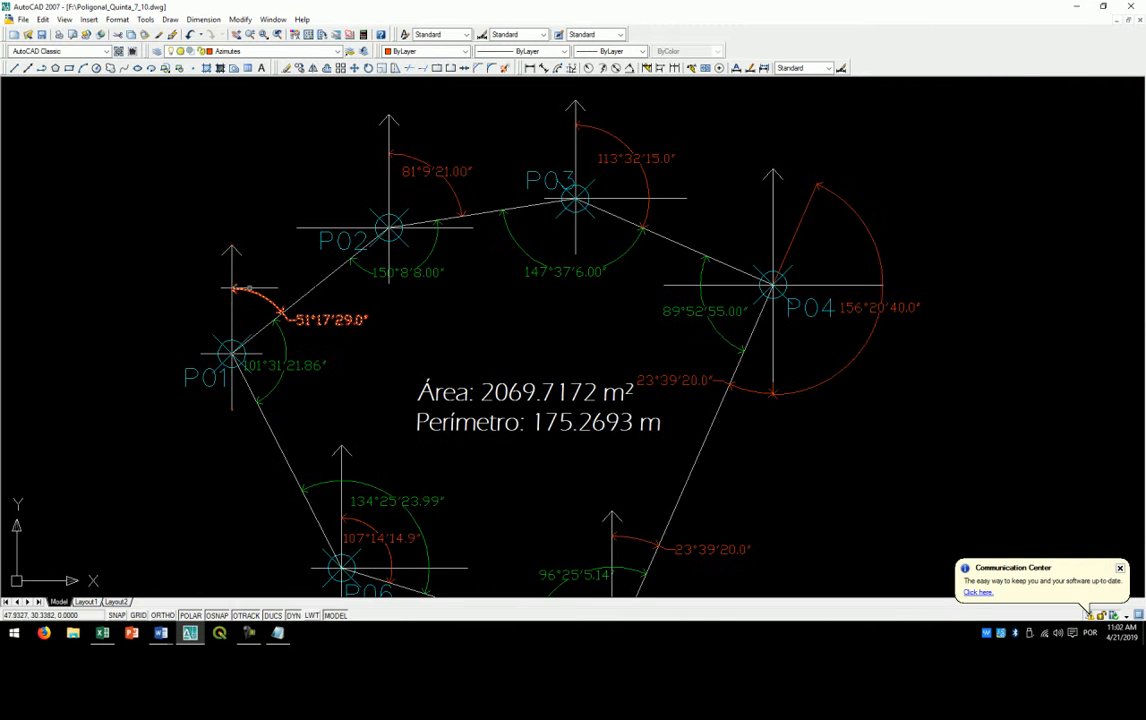
scroll(768, 284, up, 3)
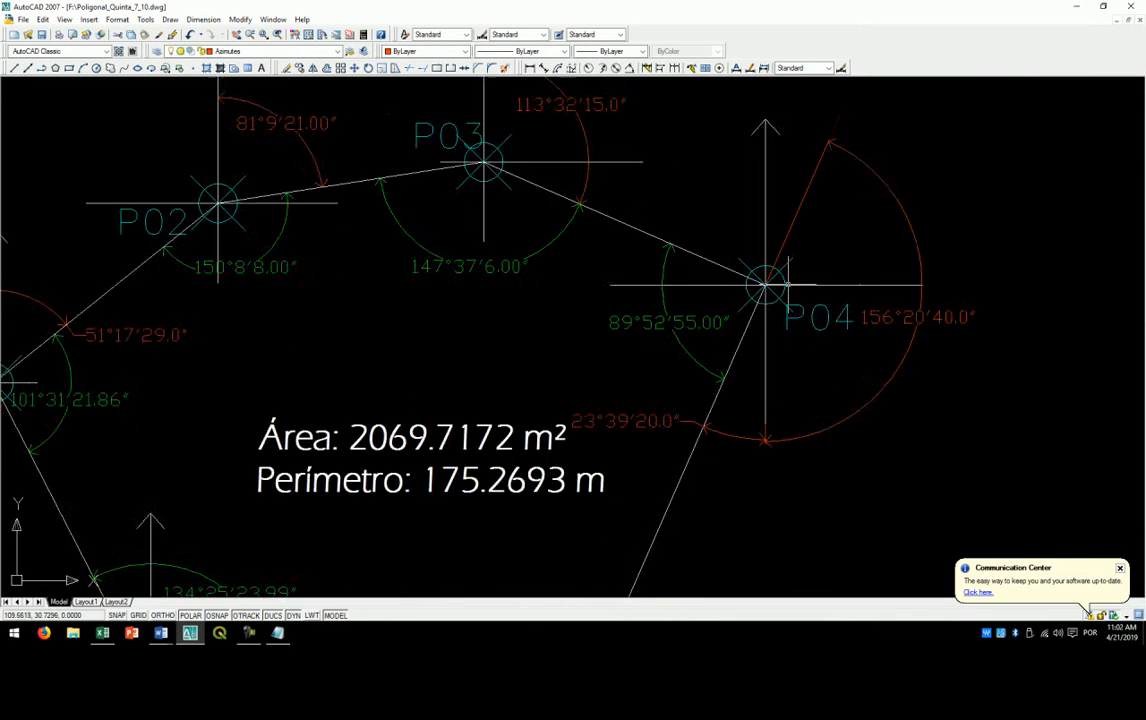
drag(353, 130, 563, 347)
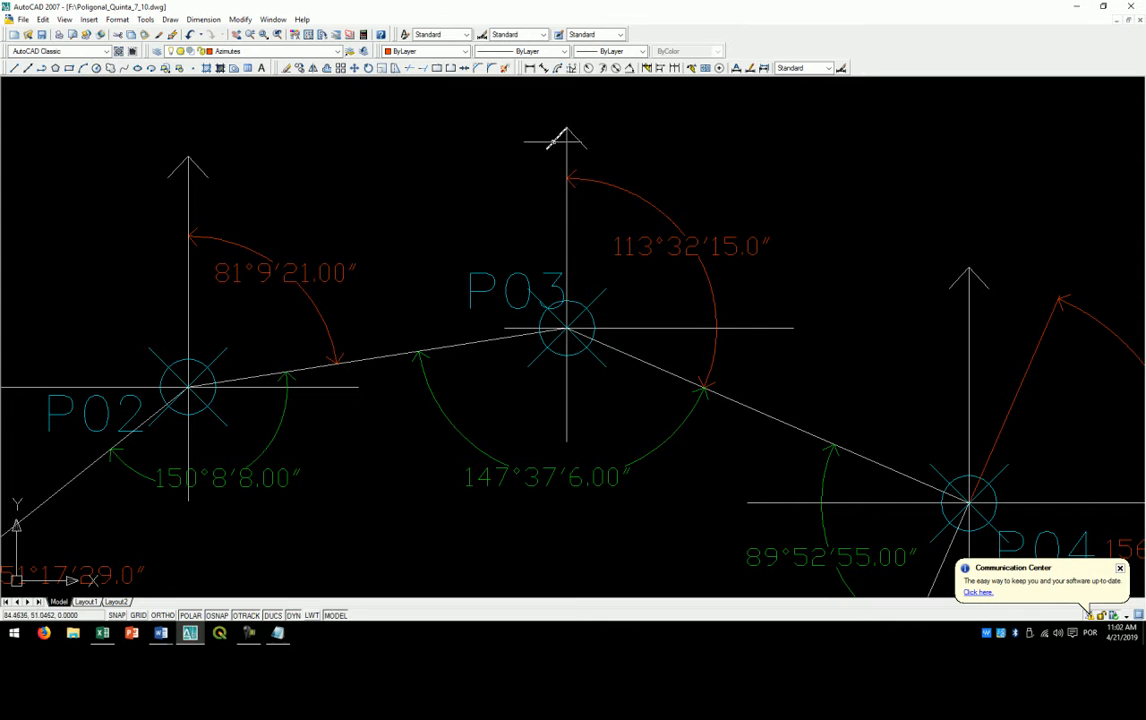
scroll(780, 320, down, 3)
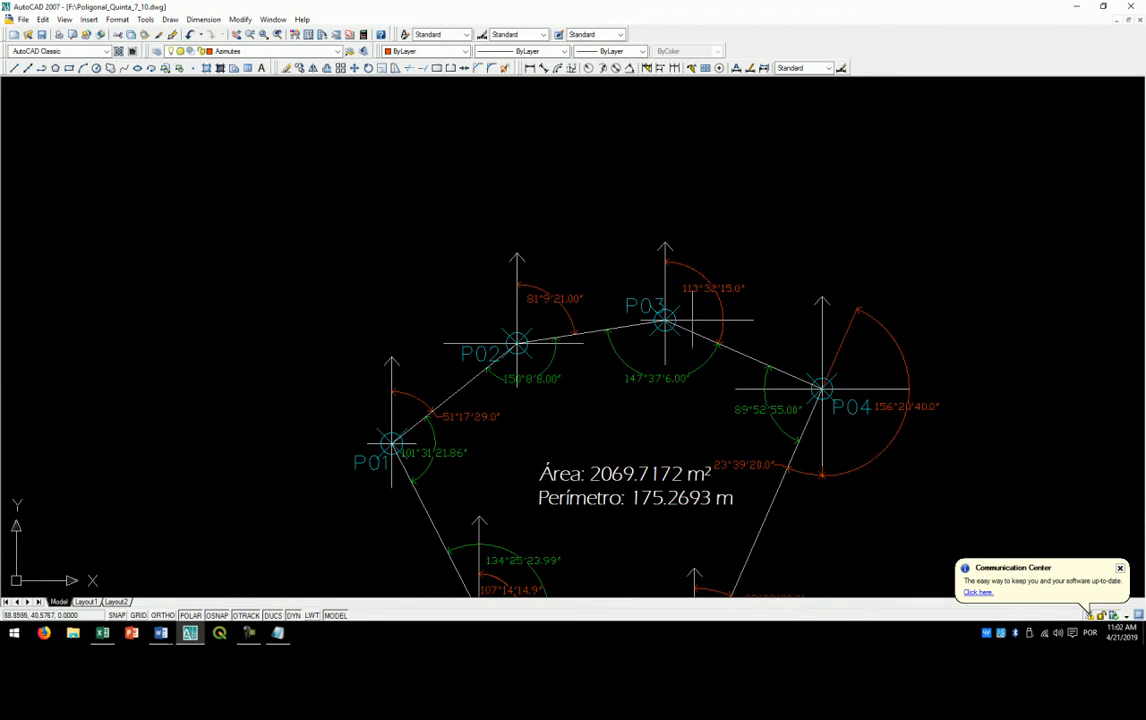
scroll(428, 440, up, 1)
scroll(378, 420, up, 1)
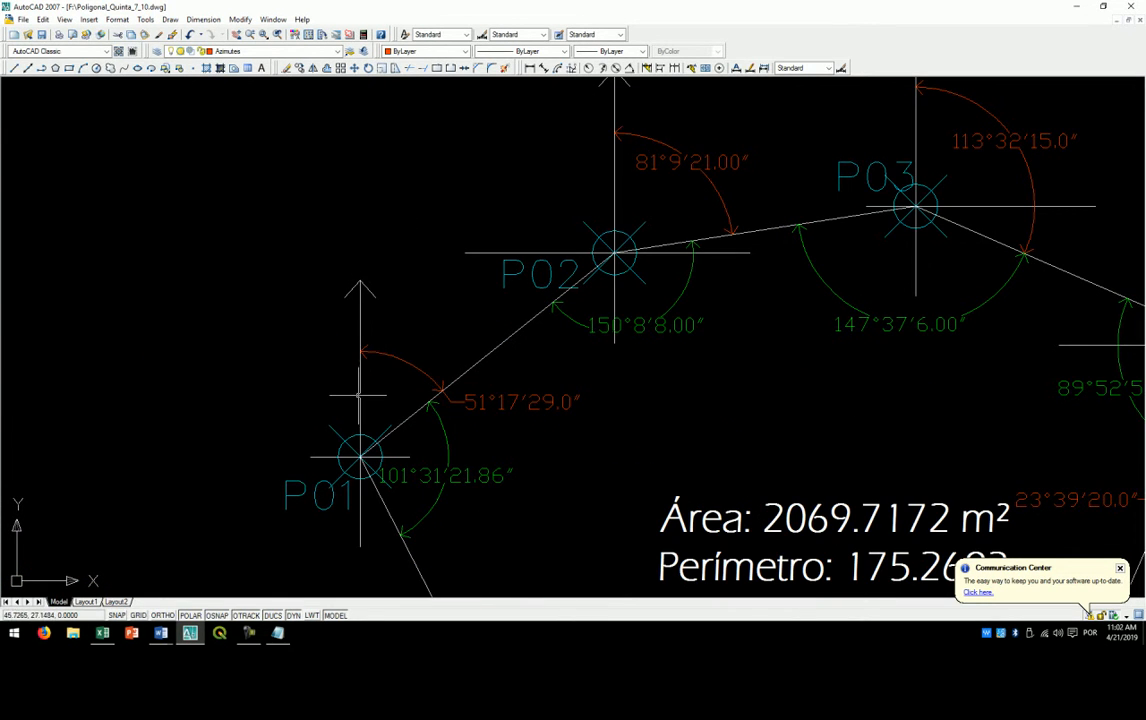
scroll(370, 424, up, 1)
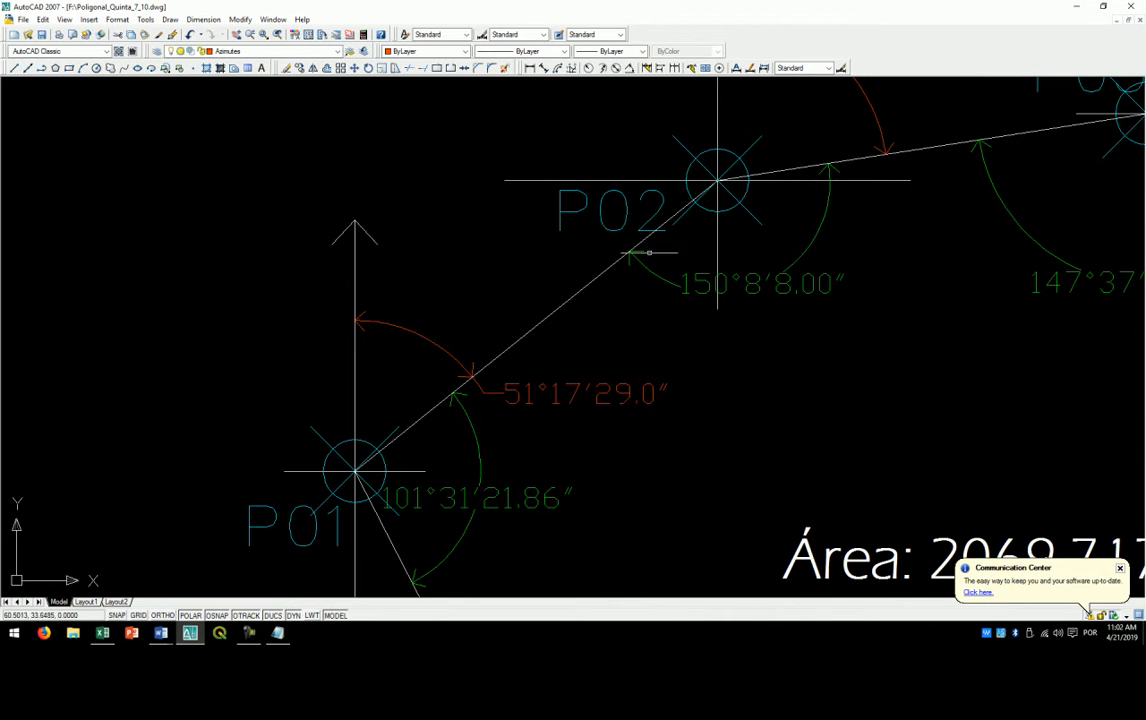
- Compare the angles along the P01–P02–P03 sides and dismiss the Communication Center notification
mouse_move(381, 444)
mouse_down()
mouse_move(275, 412)
mouse_move(253, 423)
mouse_up()
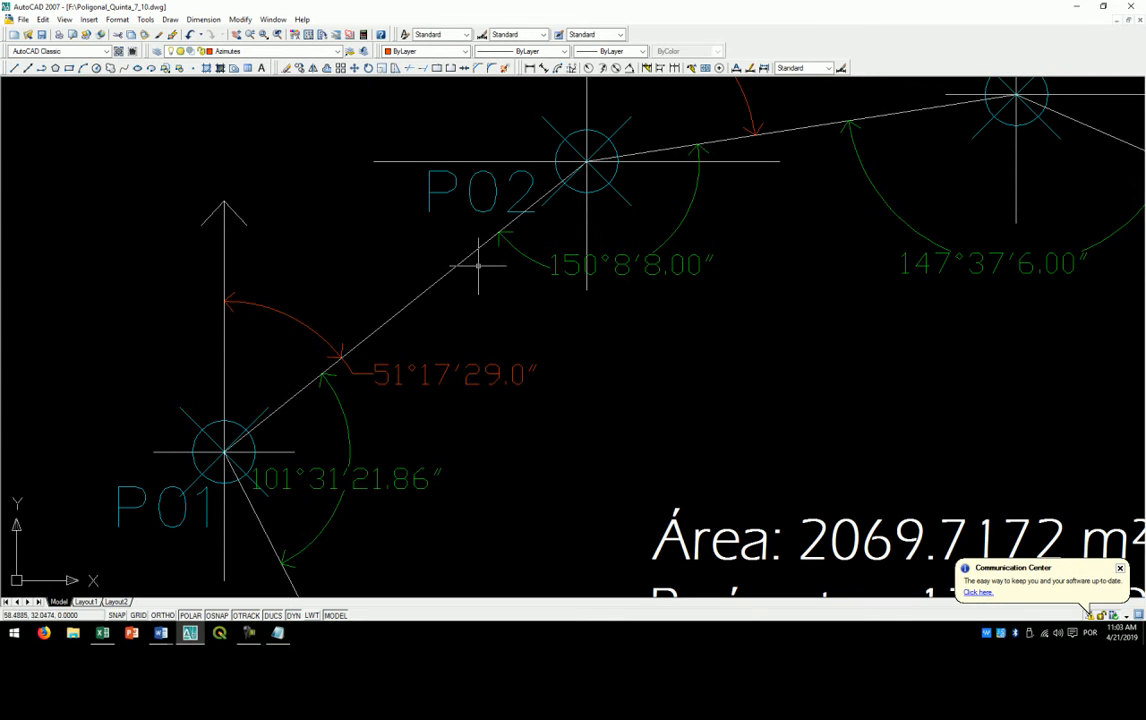
mouse_move(565, 158)
mouse_down()
mouse_move(310, 251)
mouse_move(243, 261)
mouse_up()
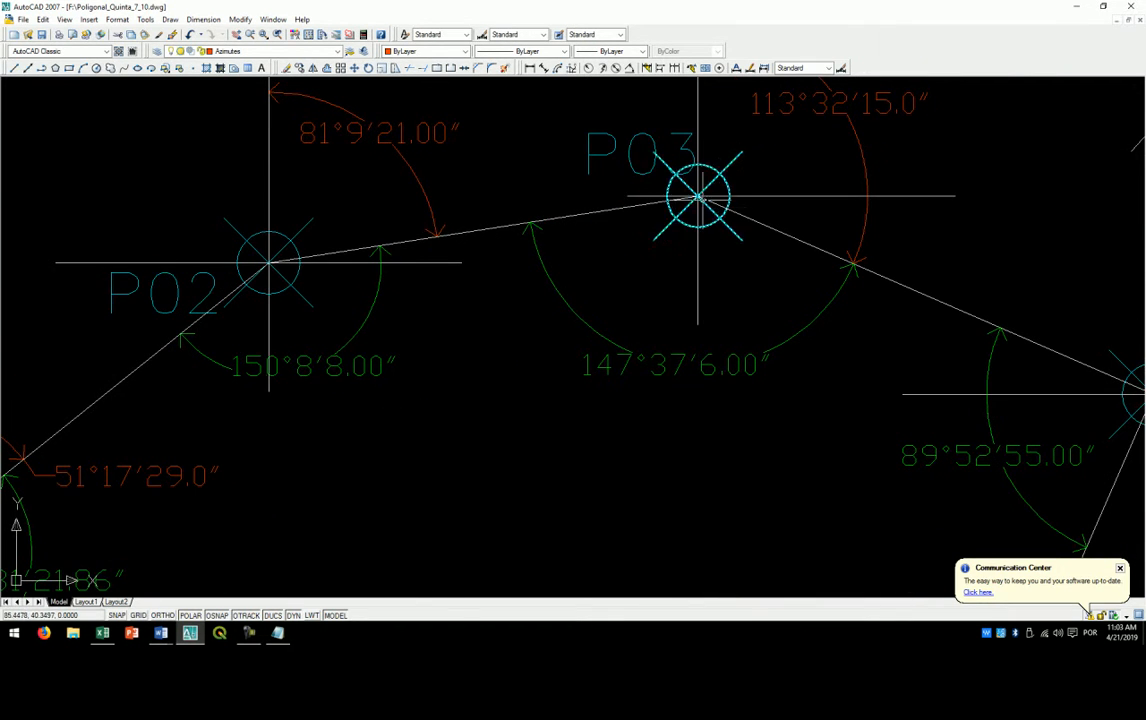
scroll(903, 263, down, 4)
scroll(619, 184, up, 2)
scroll(409, 271, up, 2)
drag(409, 271, 395, 342)
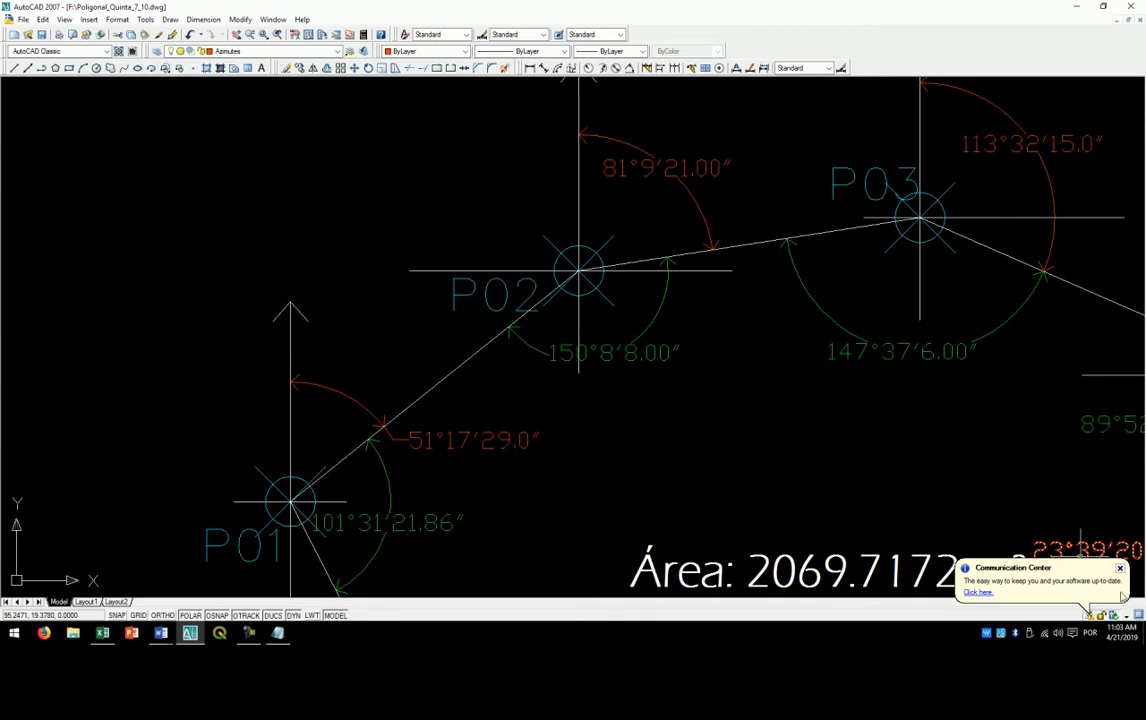
click(1121, 569)
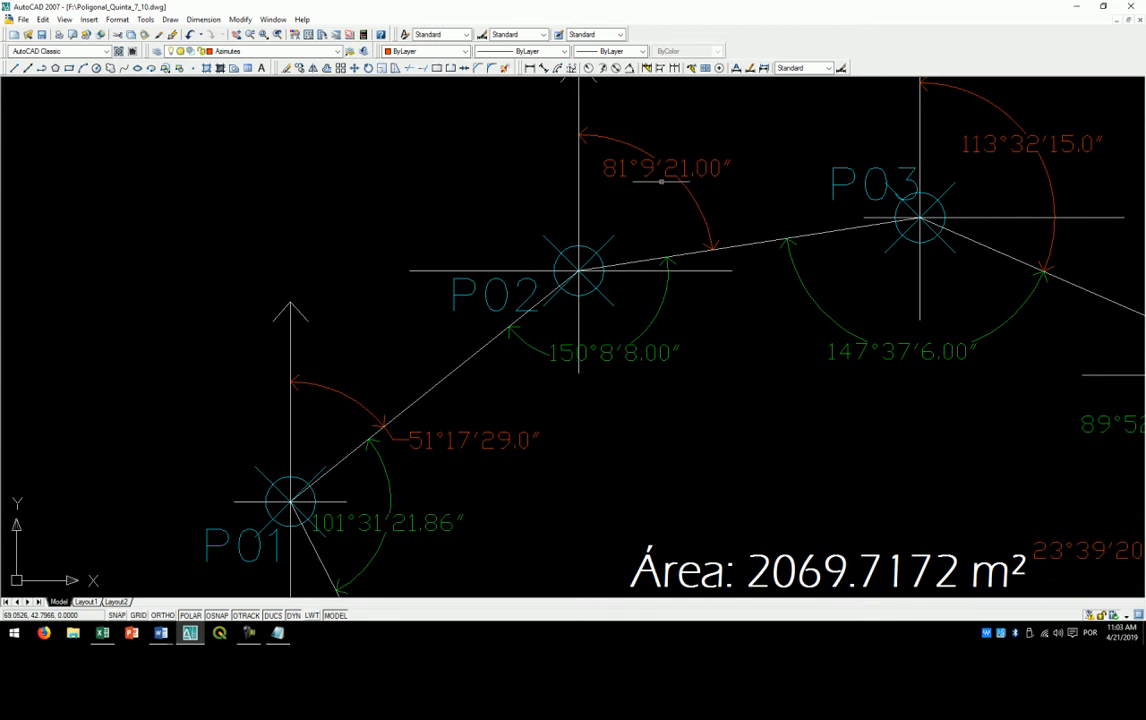
- Examine the azimuth at P01 and how it relates to the horizontal angle and azimuth at P02
drag(298, 393, 279, 293)
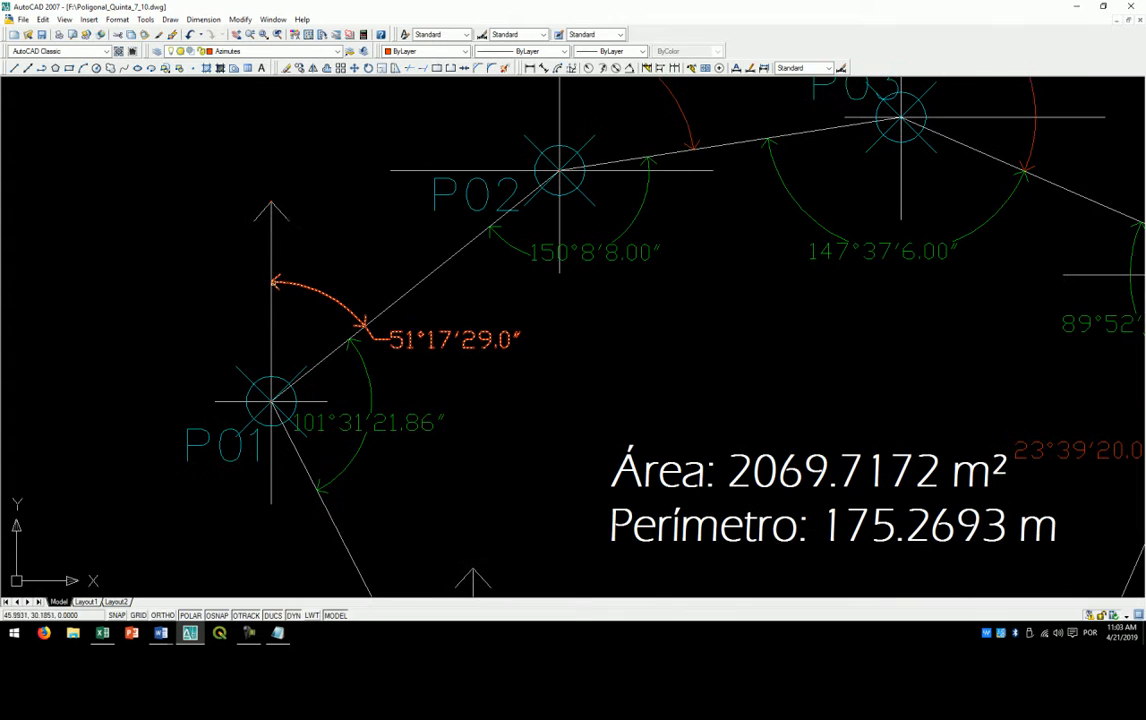
scroll(340, 260, down, 5)
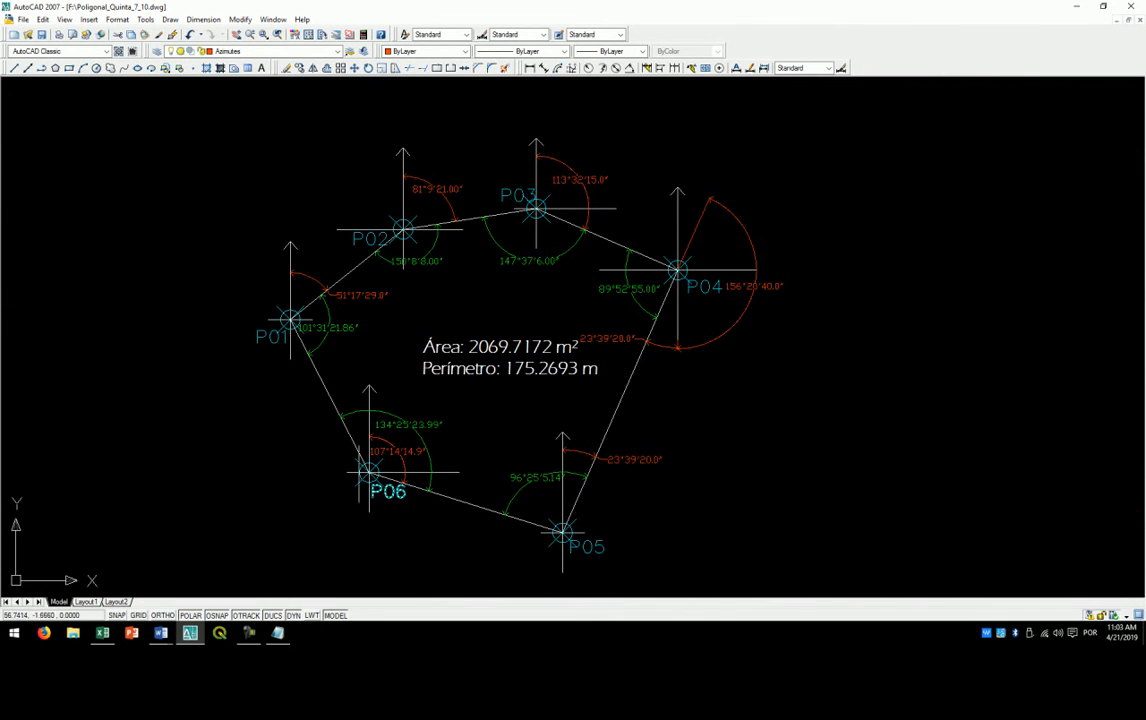
scroll(305, 287, up, 6)
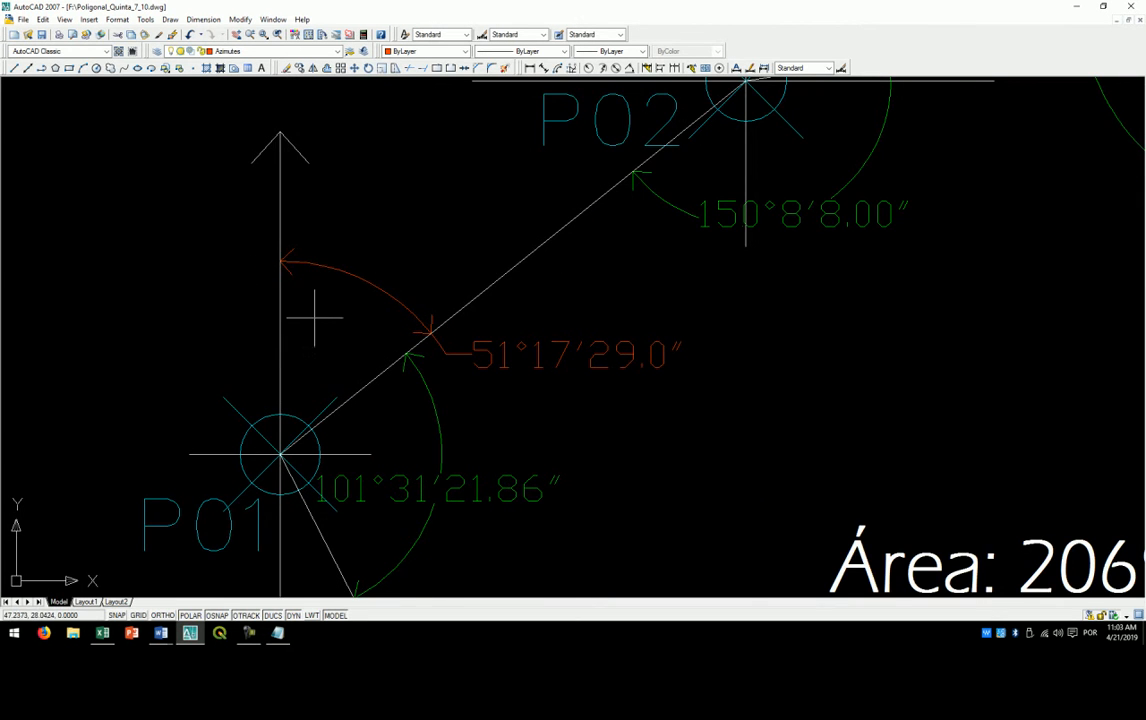
scroll(334, 345, down, 4)
scroll(370, 347, up, 4)
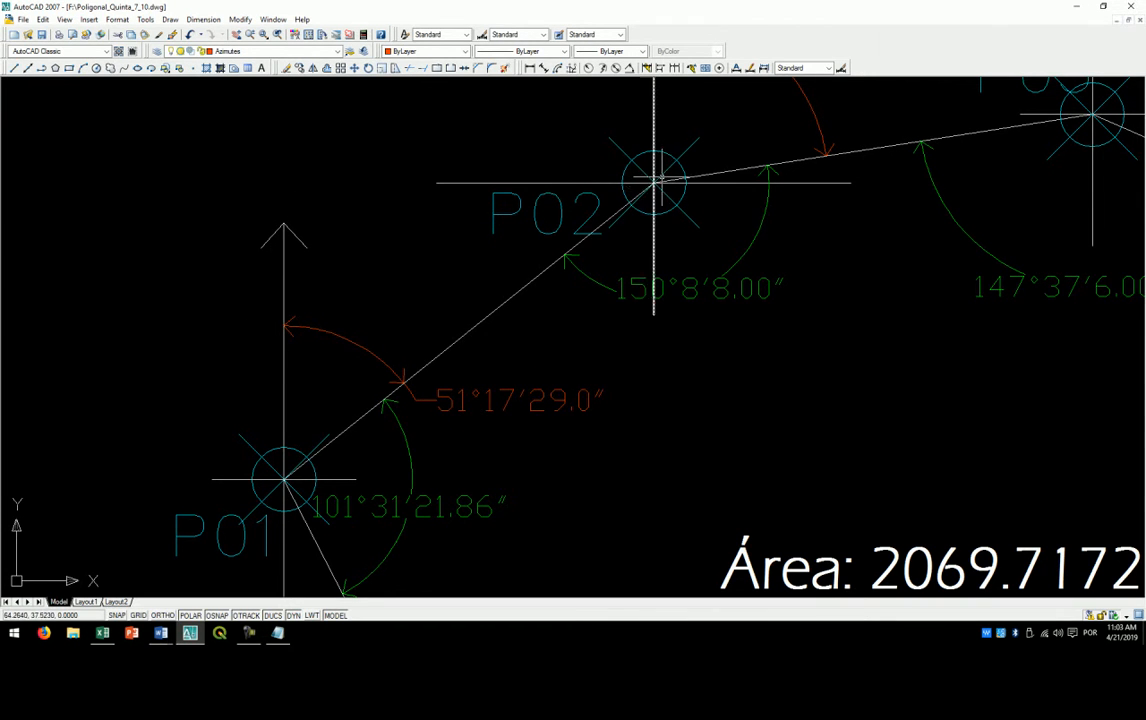
mouse_move(672, 168)
mouse_down()
mouse_move(656, 206)
mouse_move(559, 259)
mouse_up()
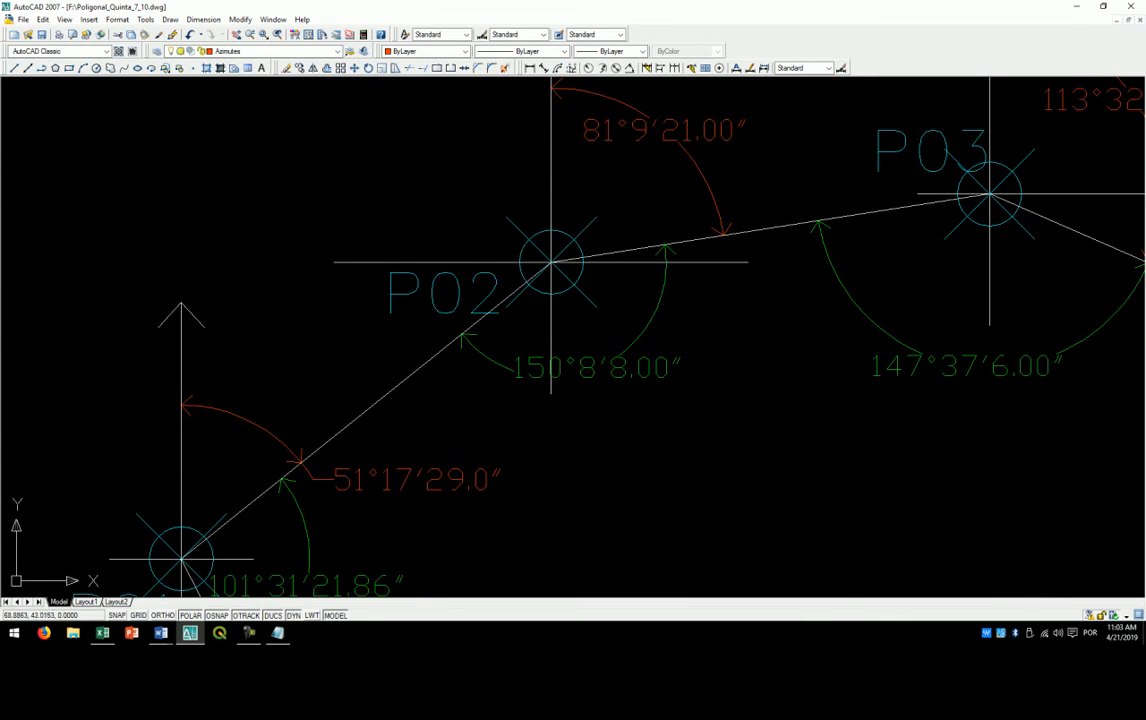
drag(632, 192, 556, 308)
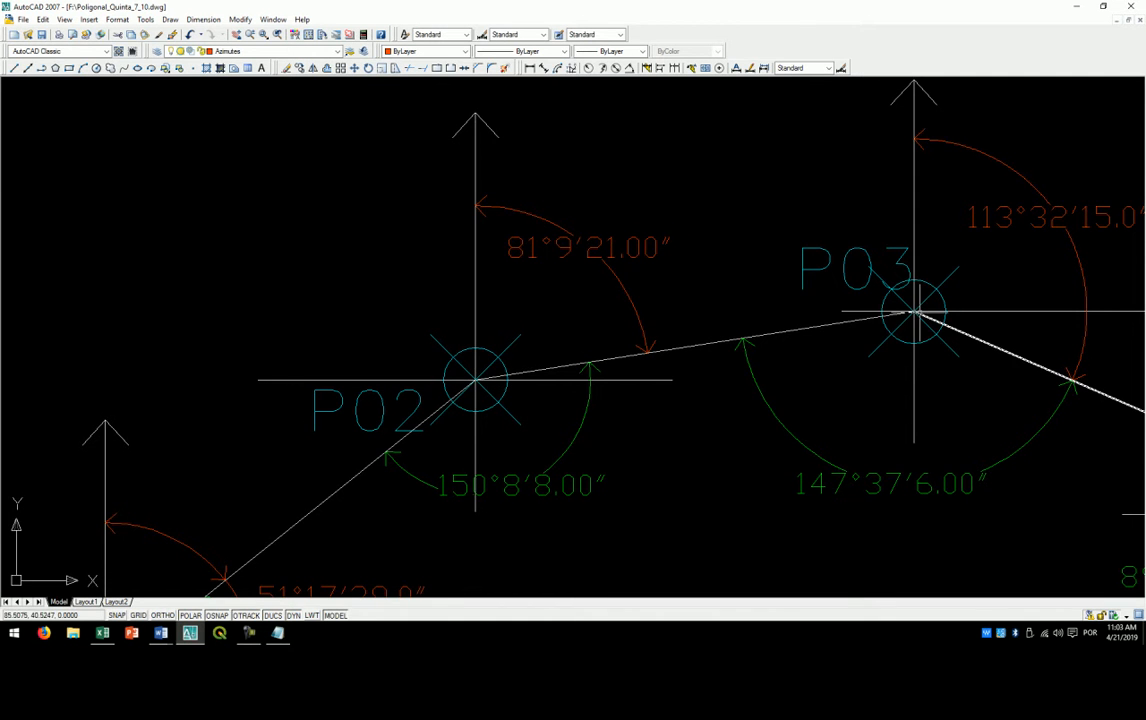
scroll(535, 240, up, 1)
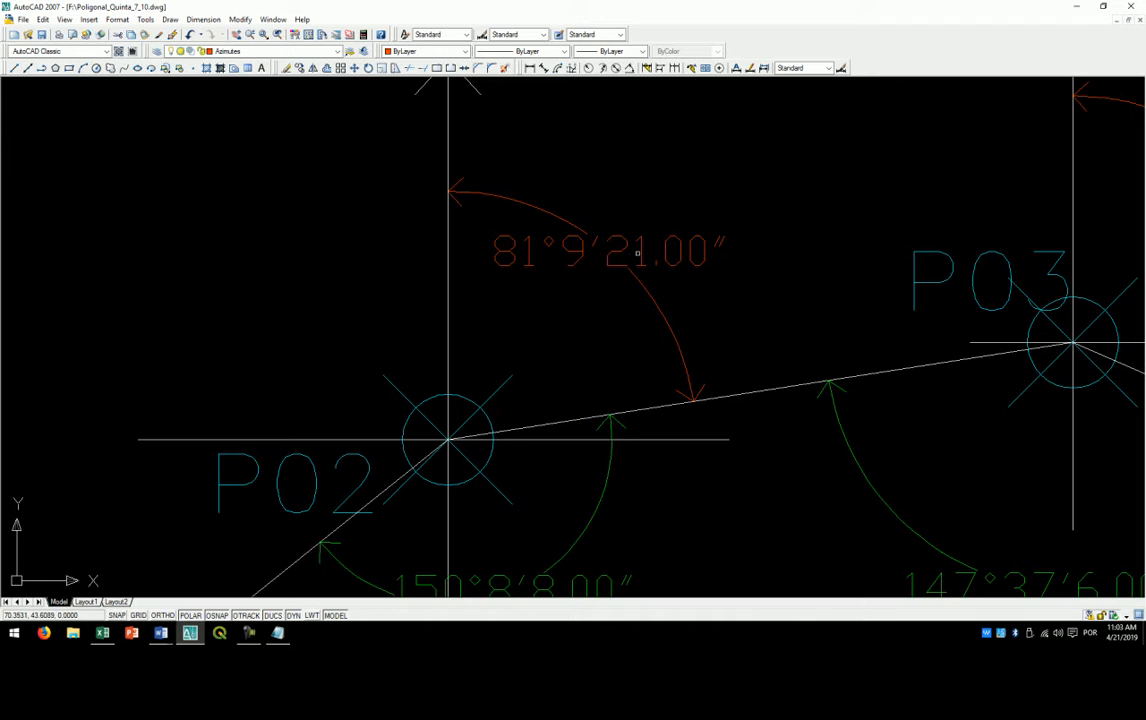
scroll(622, 258, down, 1)
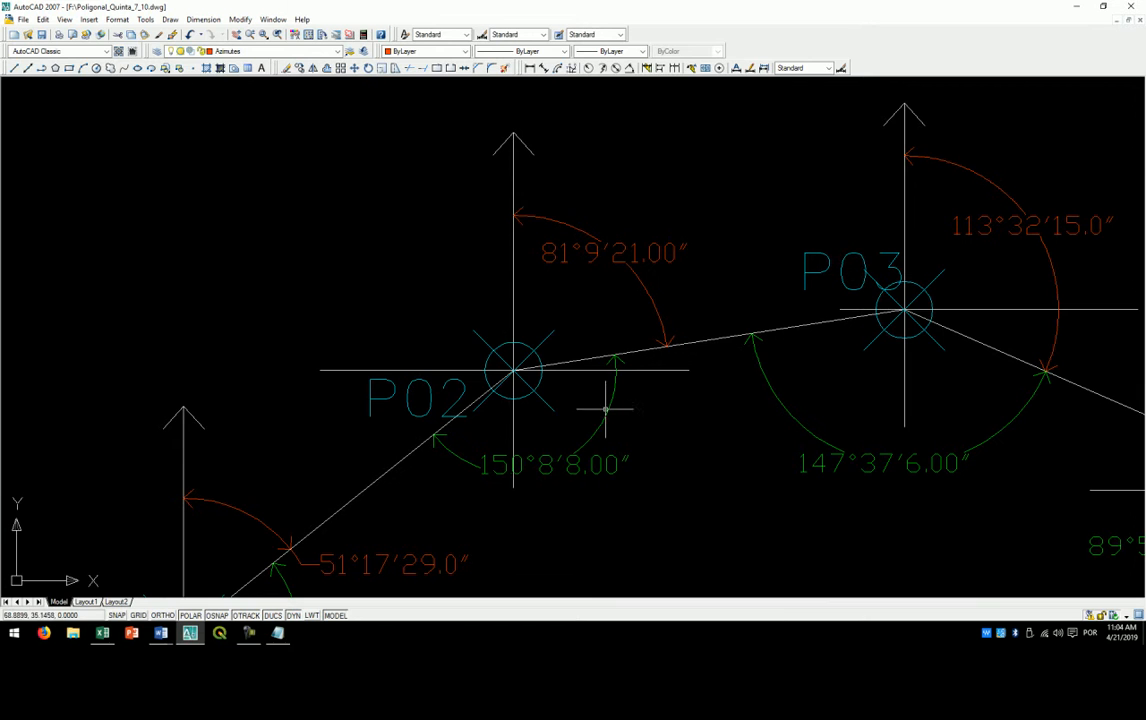
- Stretch the green horizontal angle dimension at P02 outward until its arc reaches the end of the red azimuth arc
click(547, 464)
click(554, 464)
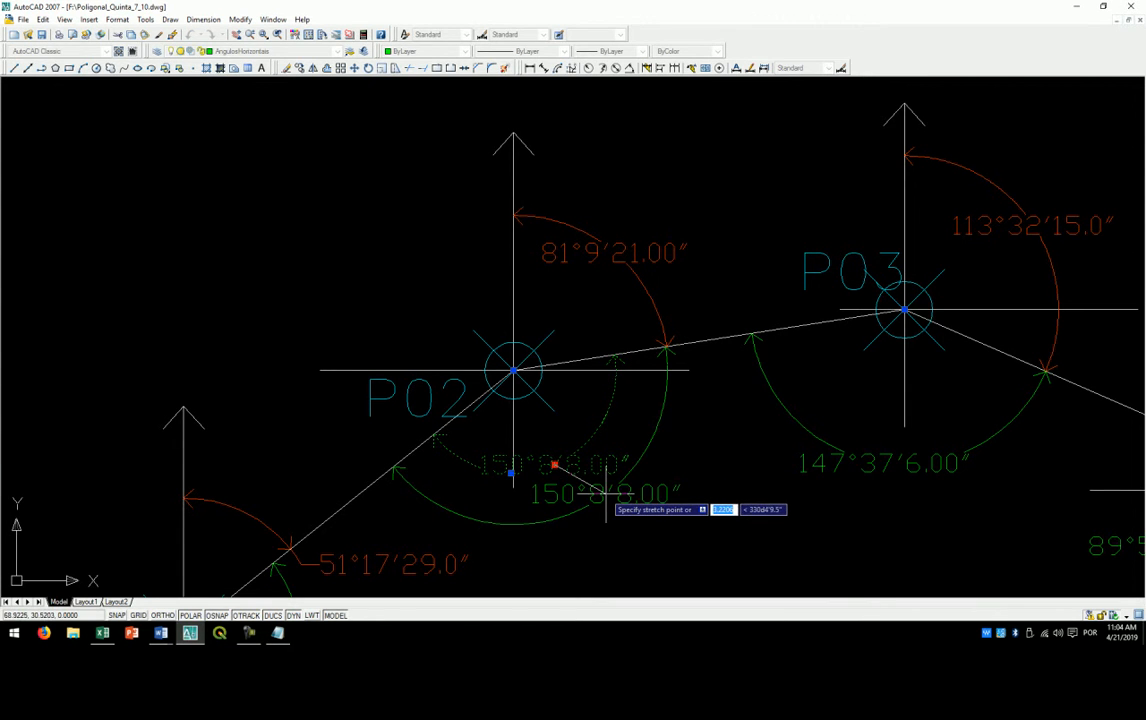
click(605, 492)
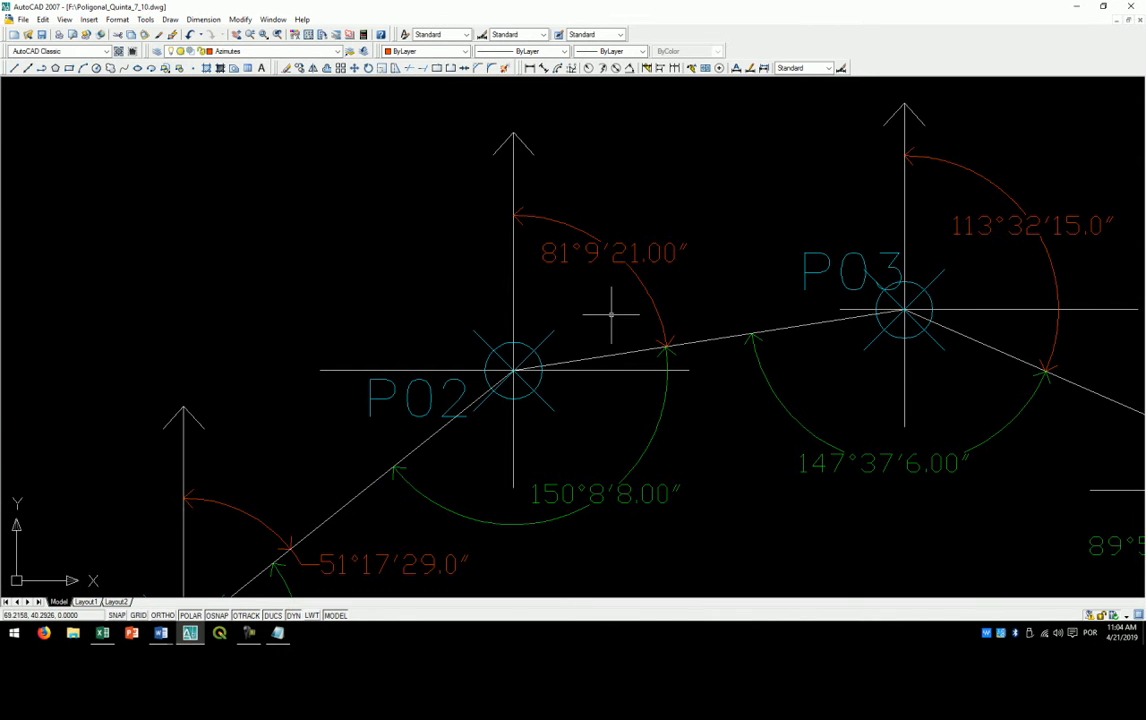
scroll(593, 318, down, 2)
scroll(589, 314, up, 2)
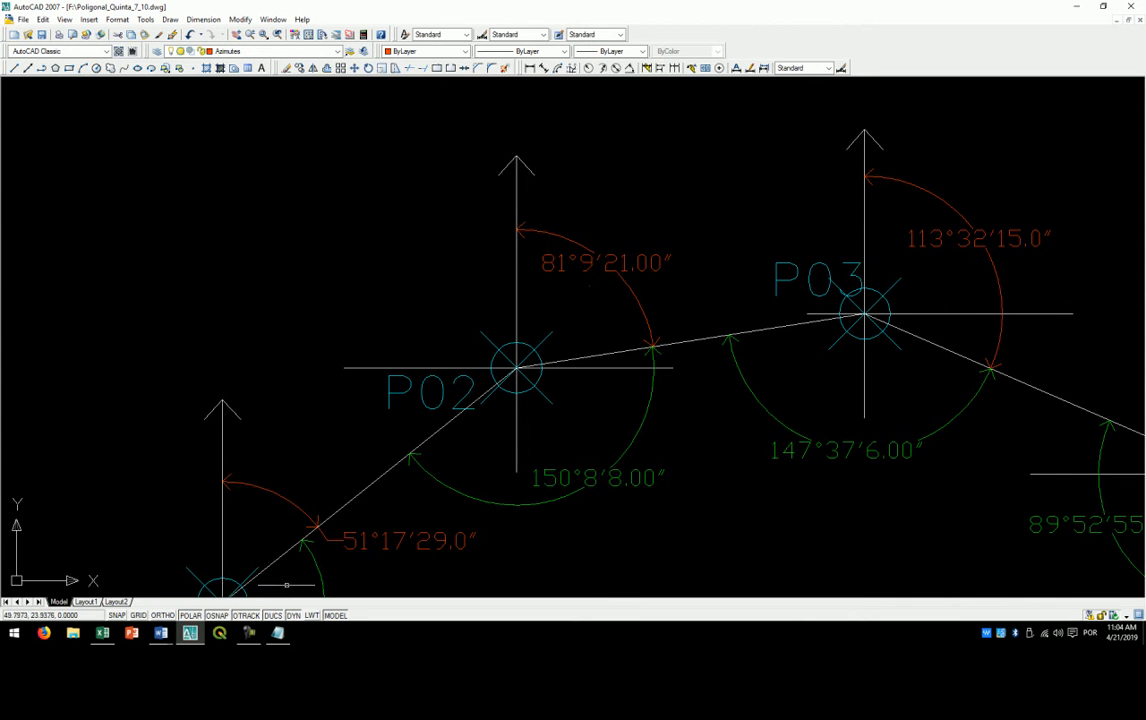
- Switch to poligonal.txt in Notepad and compare the formula's "Az anterior" and "180" terms with the angles in the drawing
mouse_move(277, 631)
click(272, 609)
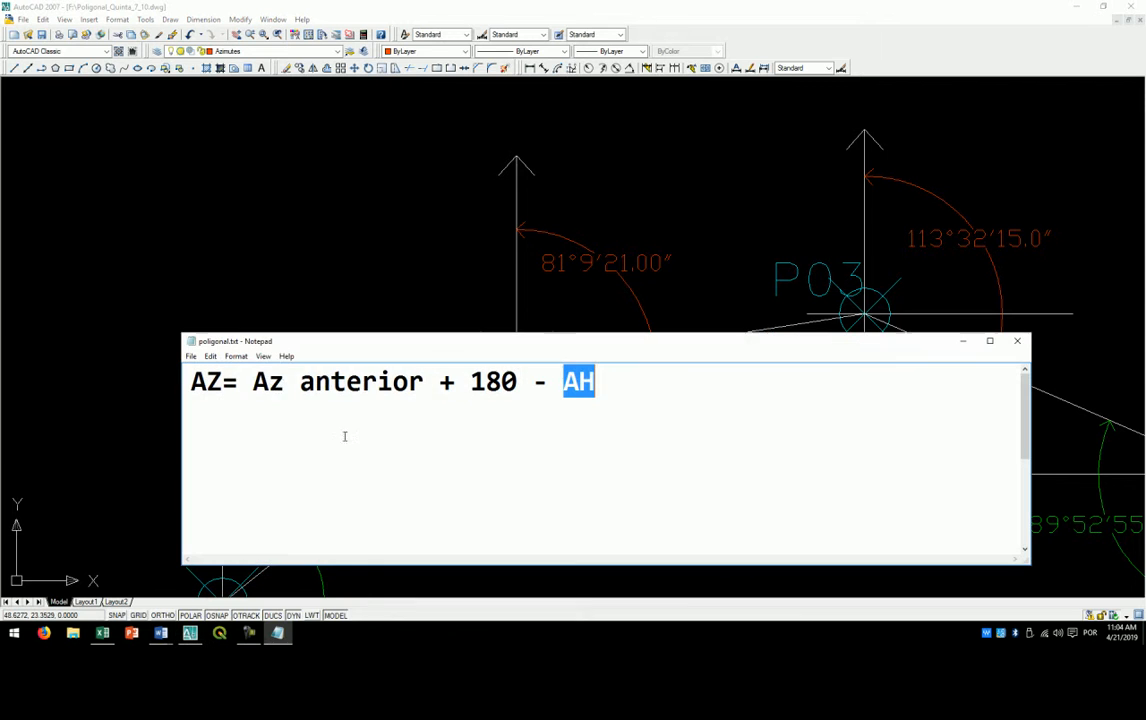
drag(253, 381, 409, 381)
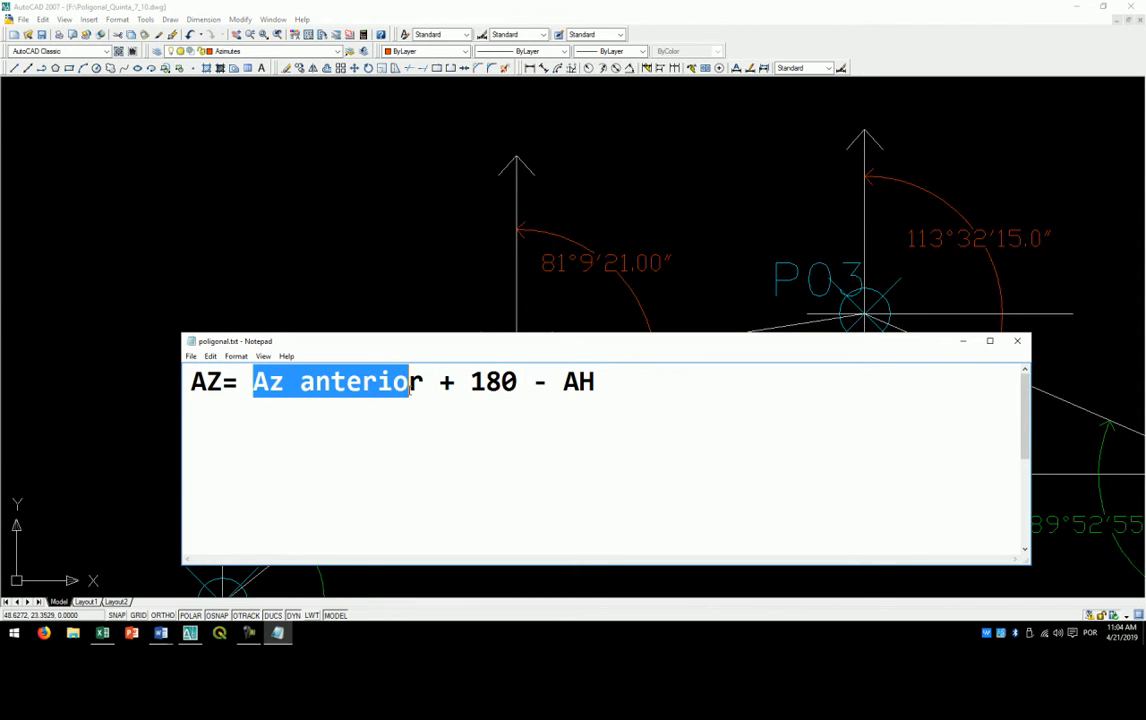
drag(473, 338, 737, 295)
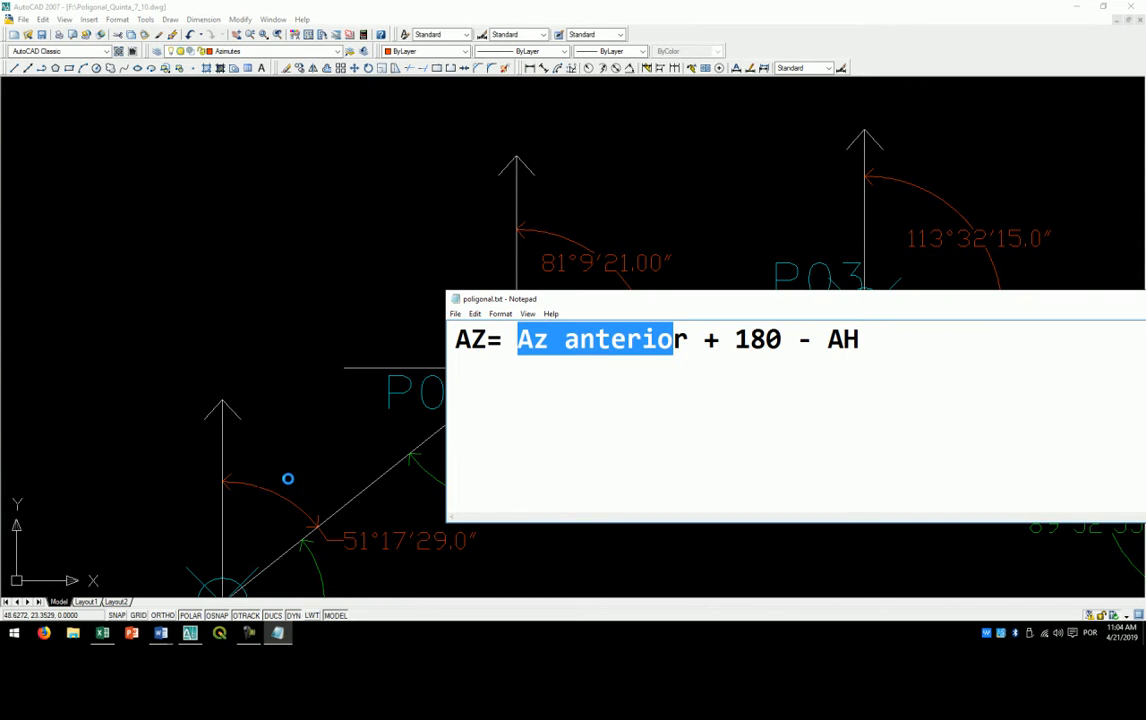
drag(551, 302, 388, 276)
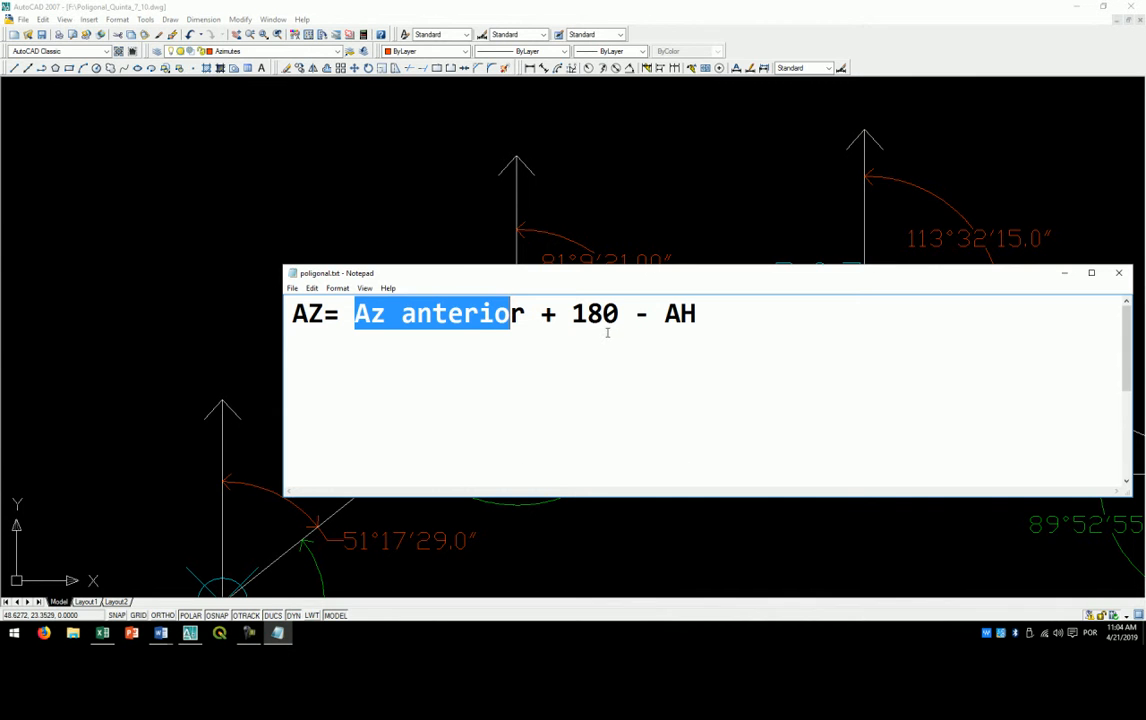
drag(571, 313, 616, 314)
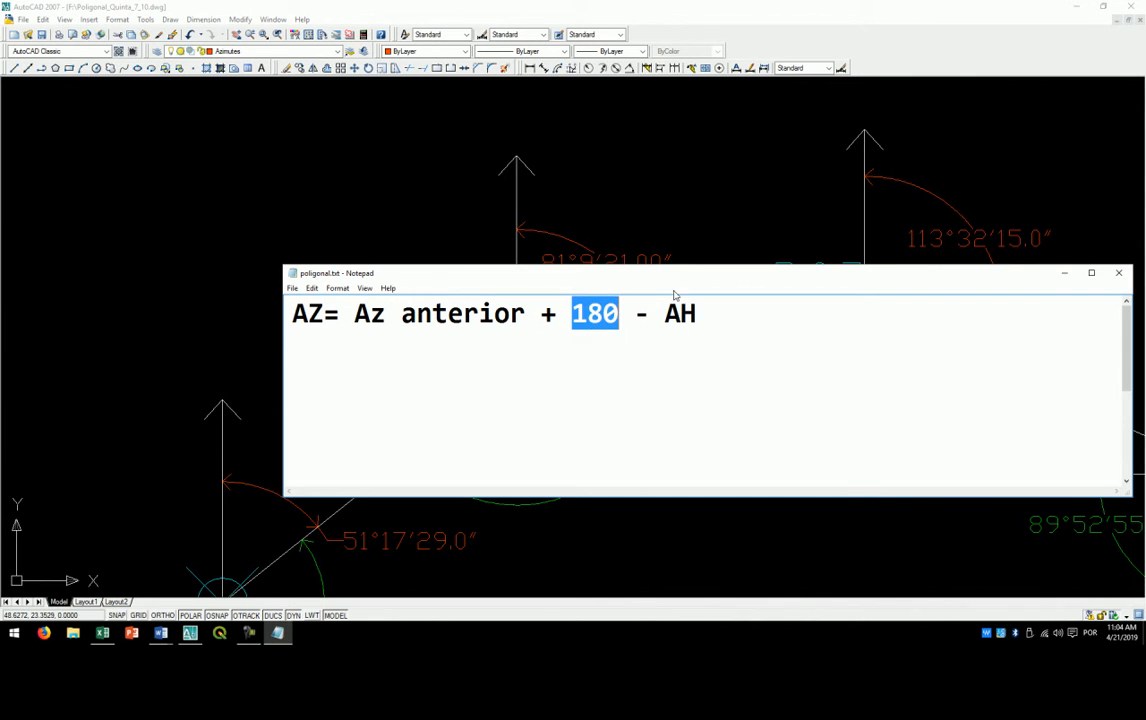
drag(660, 273, 612, 548)
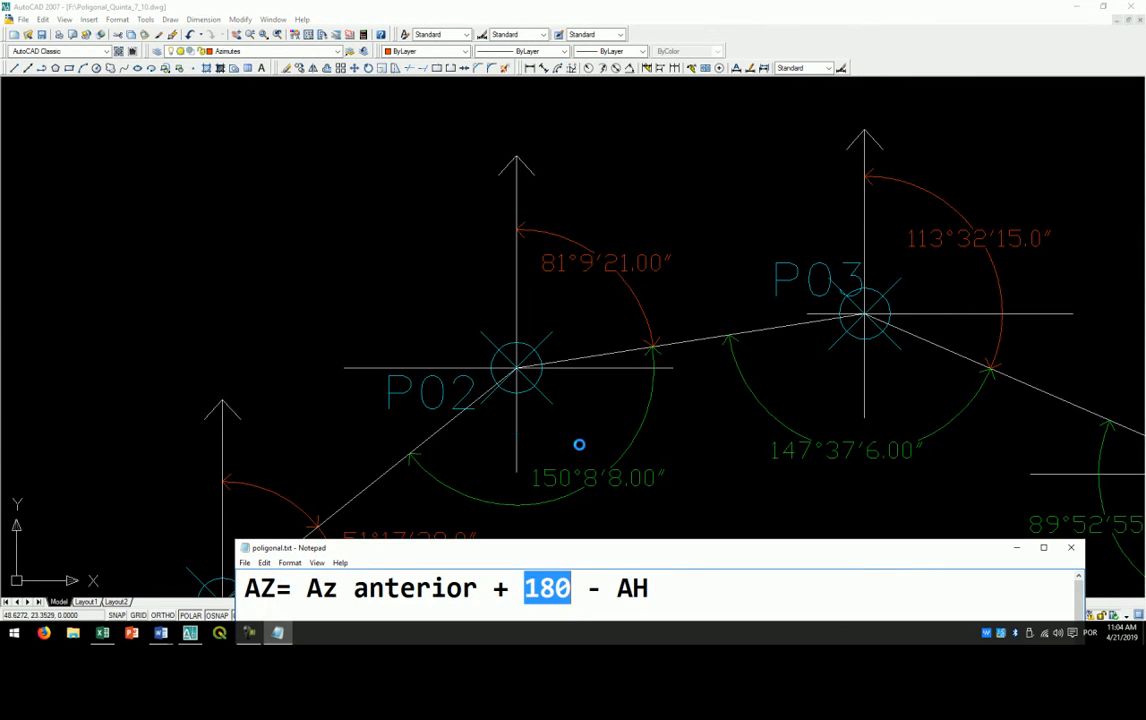
- Reposition the Notepad window over the drawing and review the full azimuth formula, highlighting "Az anterior + 180"
drag(542, 549, 474, 252)
click(491, 287)
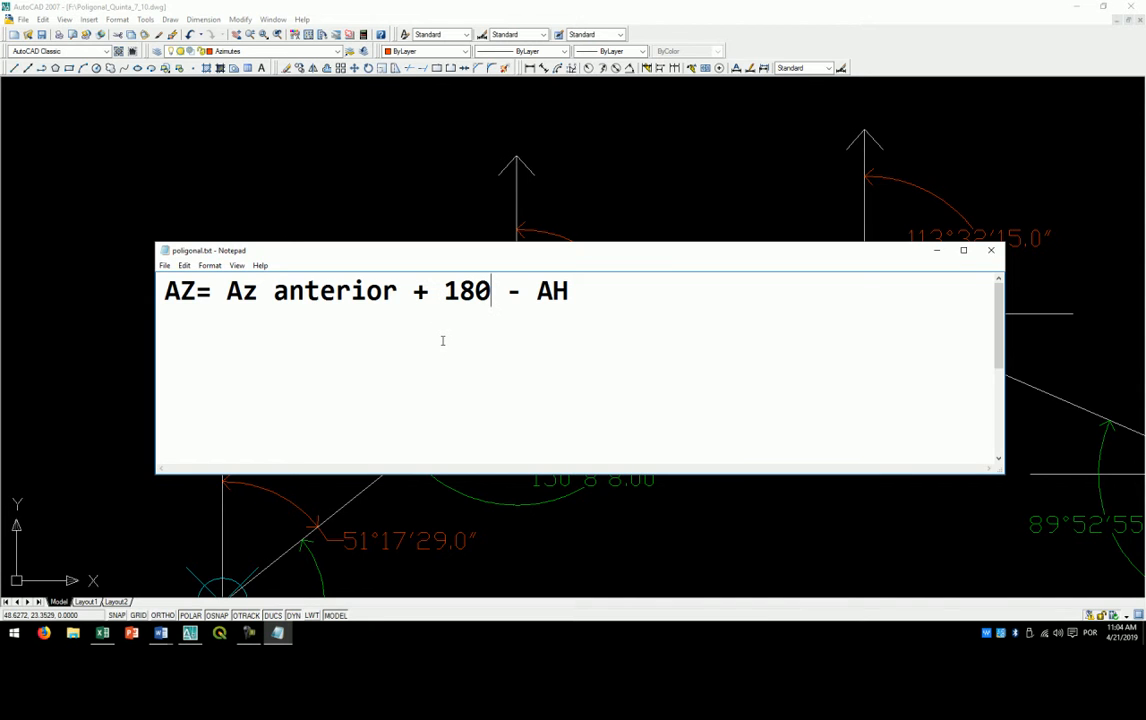
drag(490, 263, 506, 215)
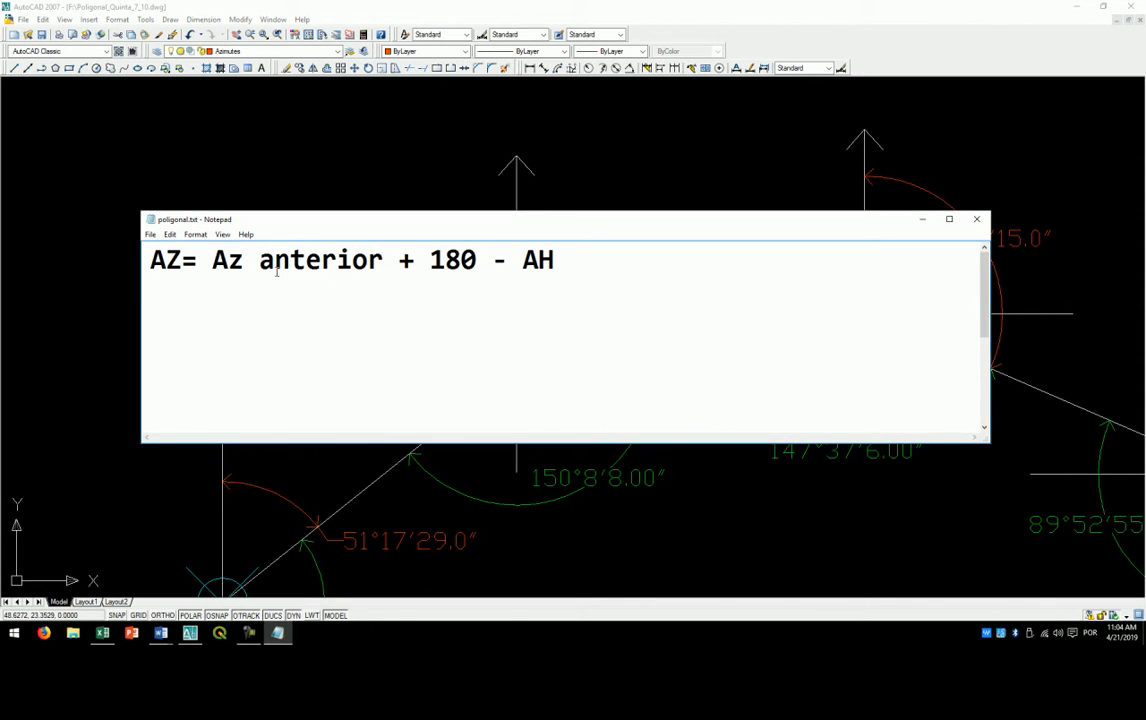
drag(212, 260, 554, 260)
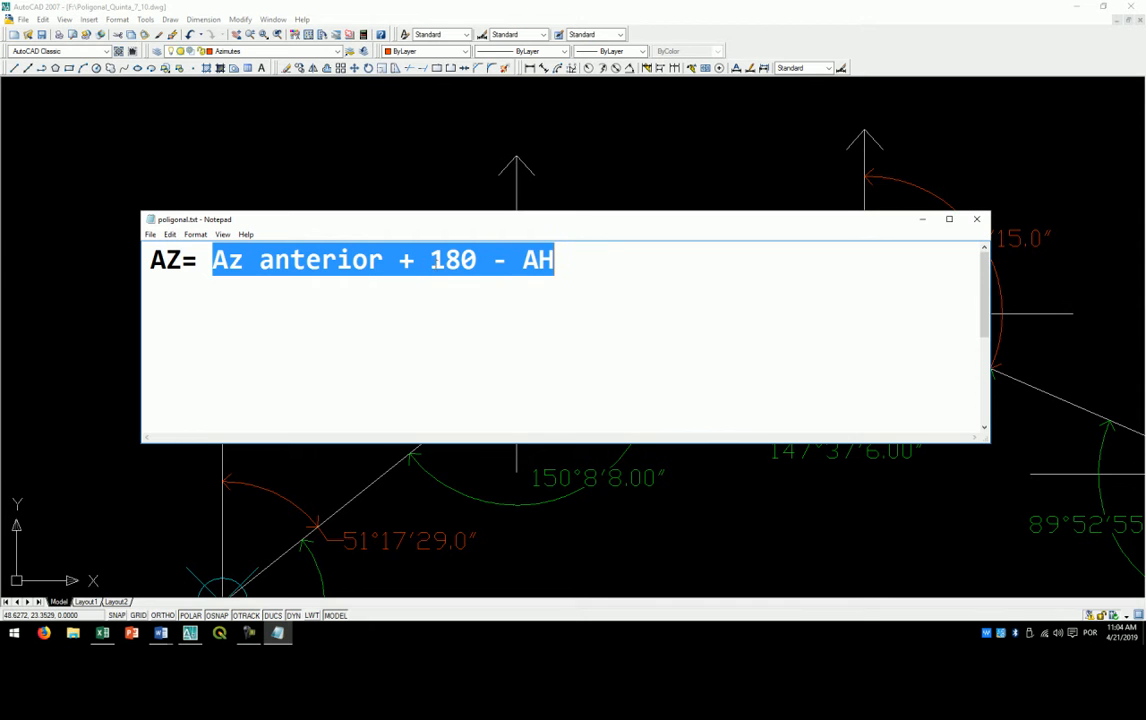
click(431, 260)
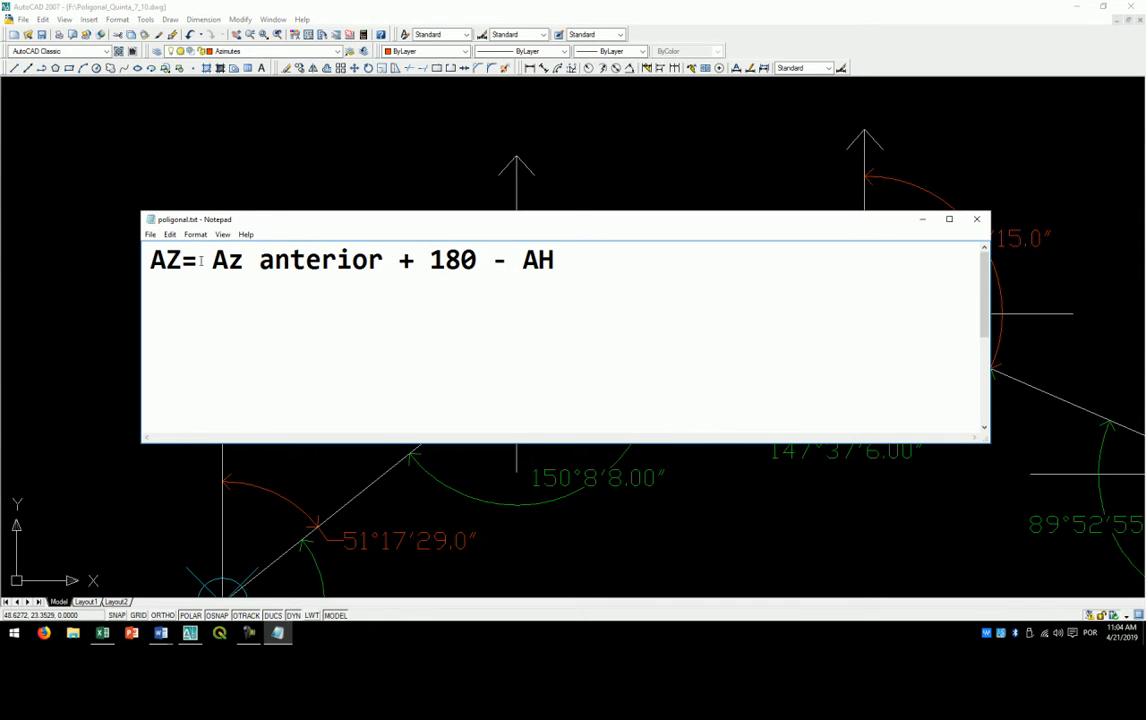
drag(213, 260, 476, 260)
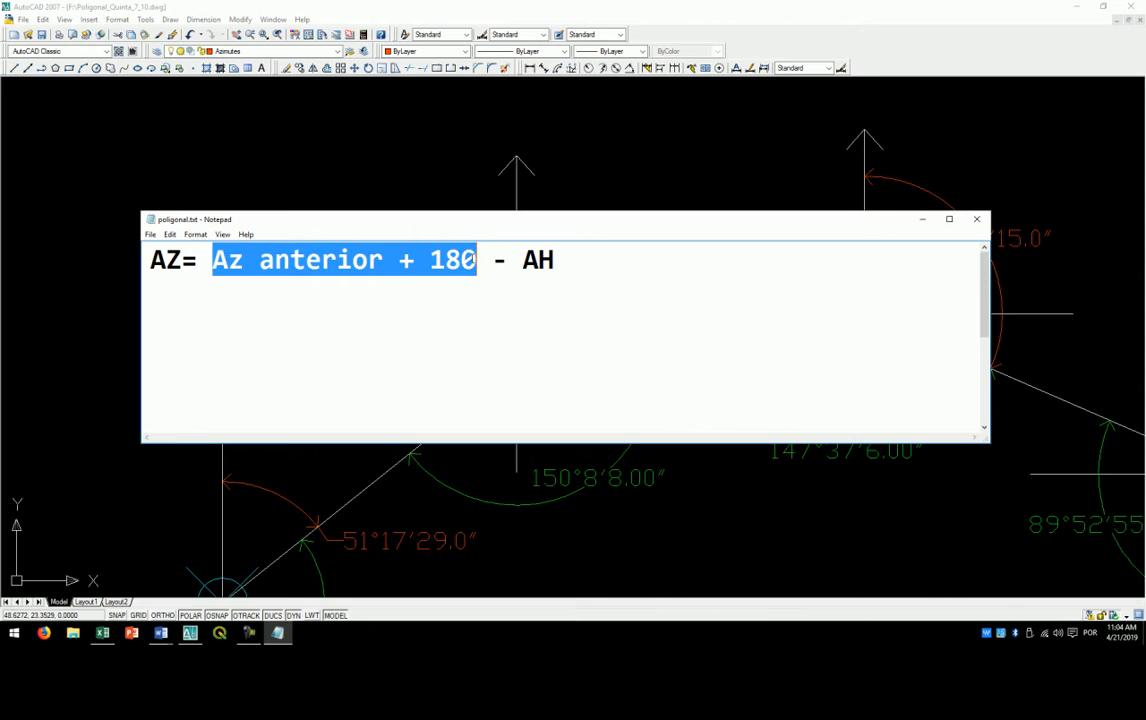
- Try enclosing "Az anterior + 180 - AH" in parentheses in the formula, and remove both parentheses again
click(414, 260)
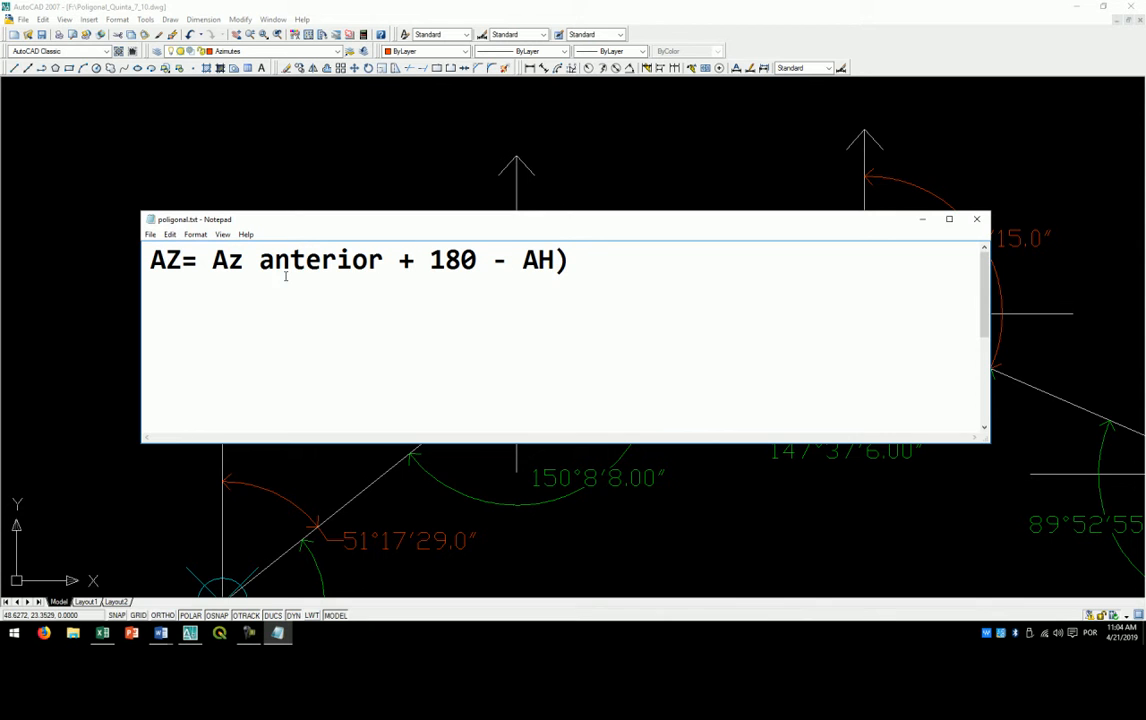
text(()
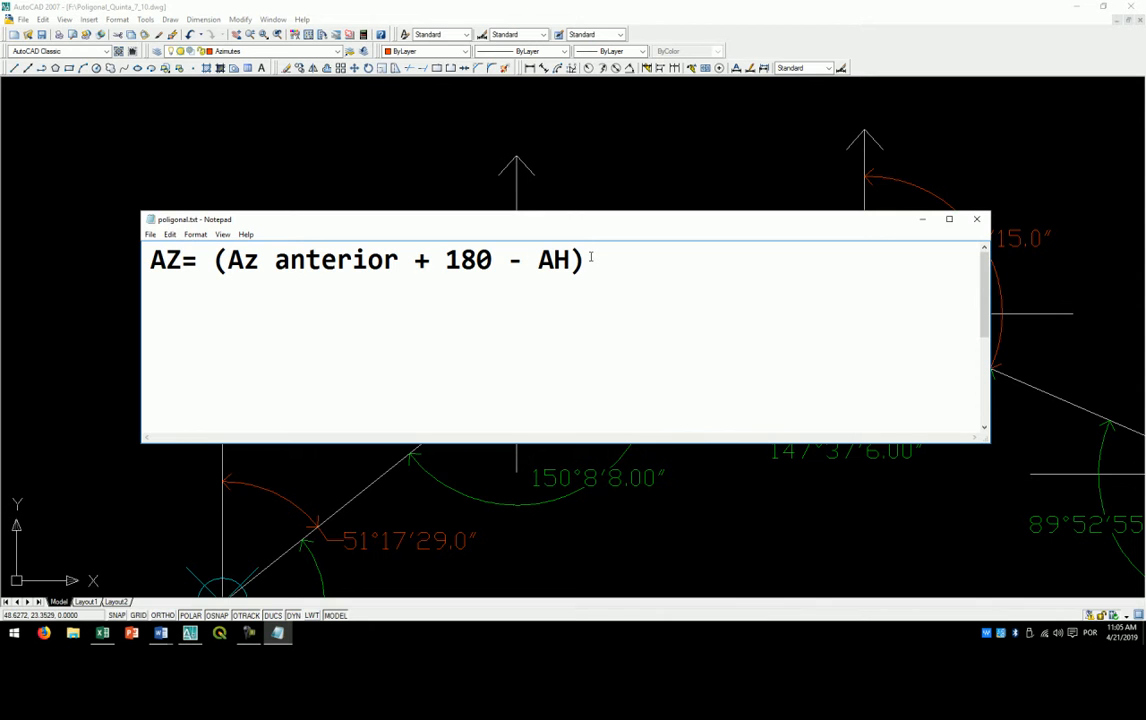
drag(652, 262, 573, 262)
key(BackSpace)
key(BackSpace)
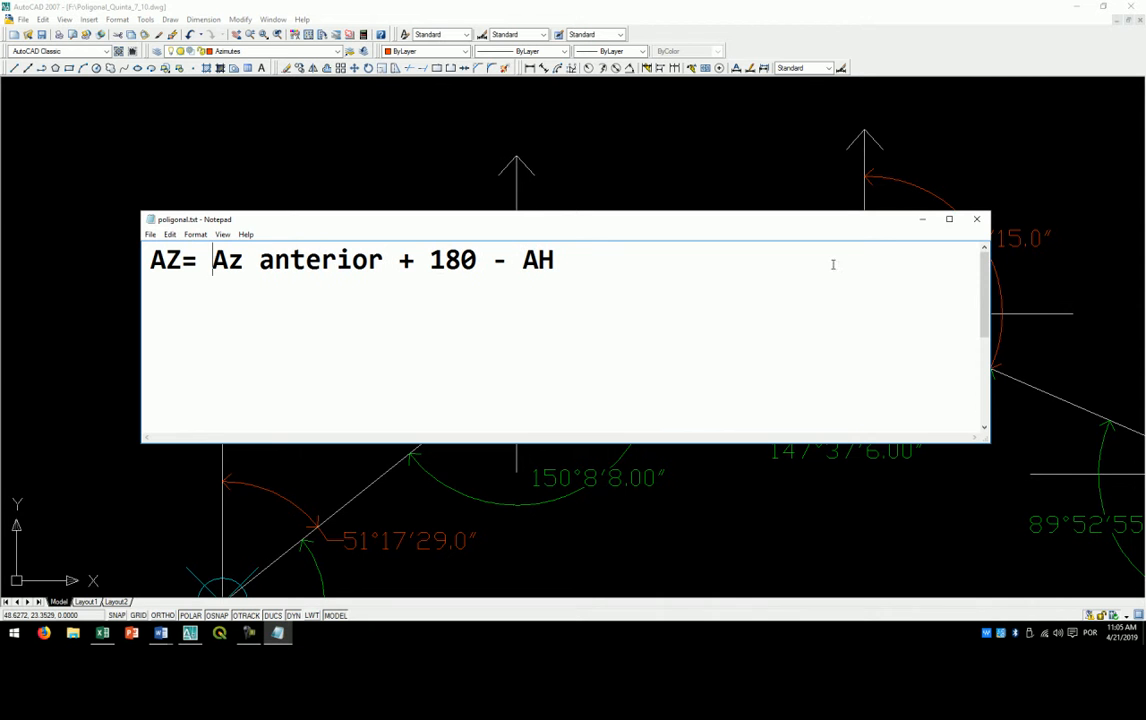
- Switch back to the AutoCAD drawing and draw a line from P02 that extends the P01–P02 side beyond the azimuth arc
click(928, 221)
drag(495, 372, 449, 318)
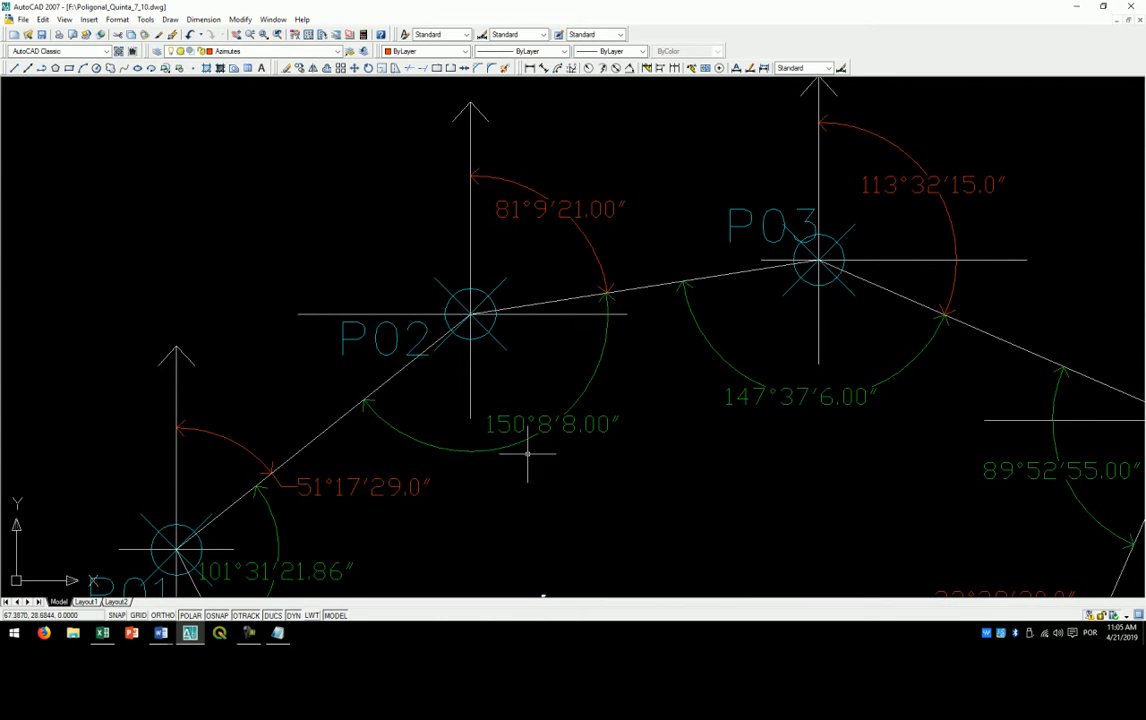
text(l)
key(Return)
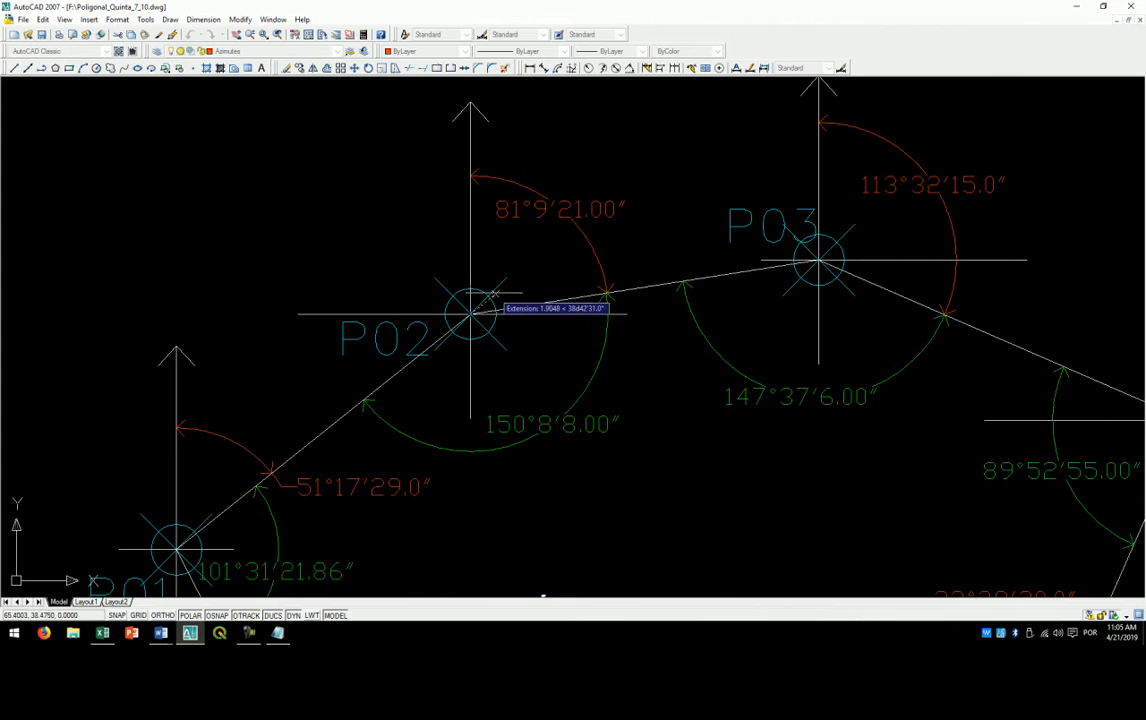
click(474, 306)
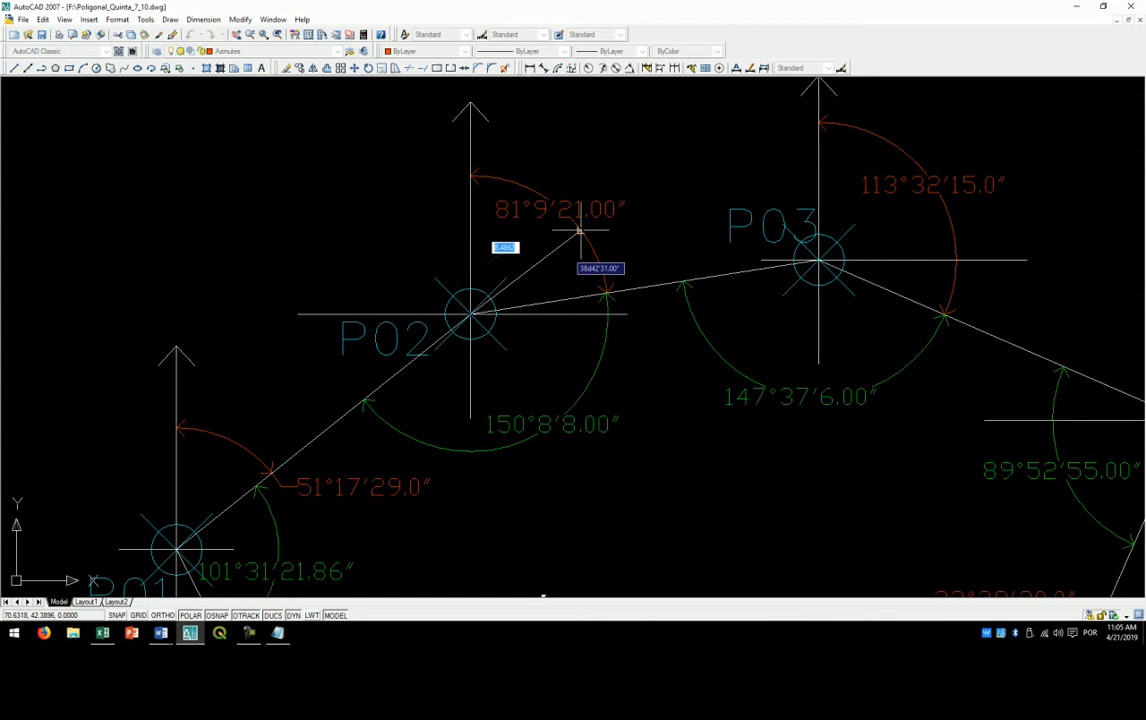
click(649, 170)
right_click(656, 146)
click(680, 151)
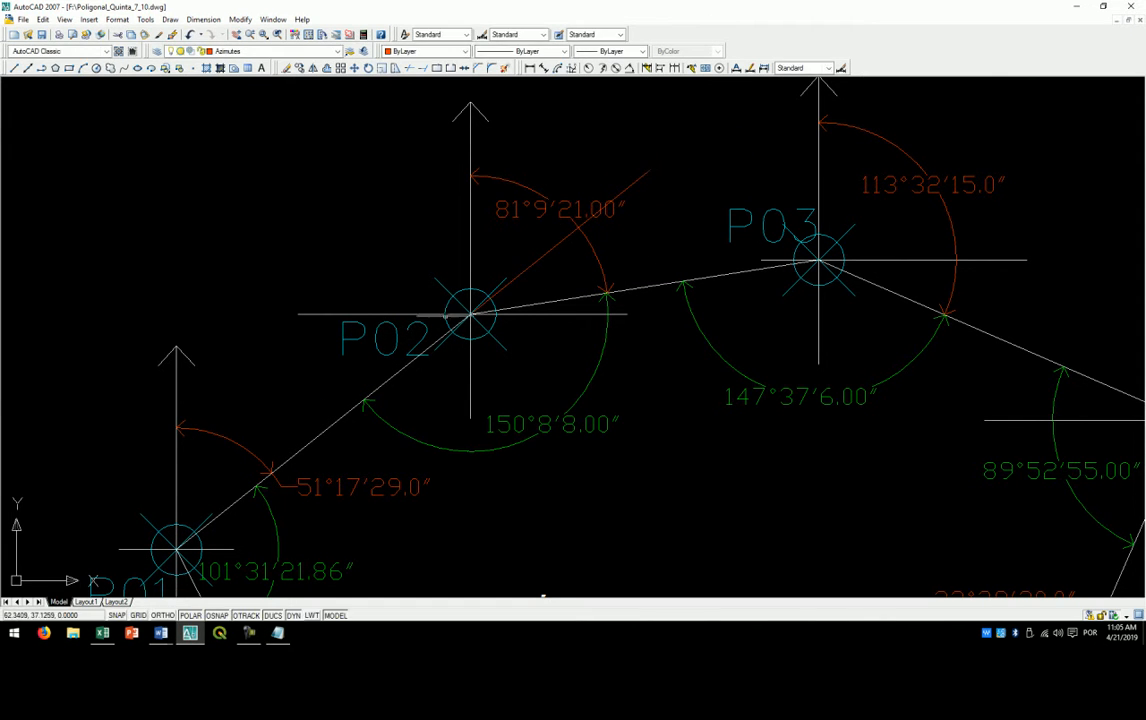
- Delete the azimuth dimension at P02 and add an angular dimension between its north line and the extension of side P01–P02
click(568, 208)
key(Delete)
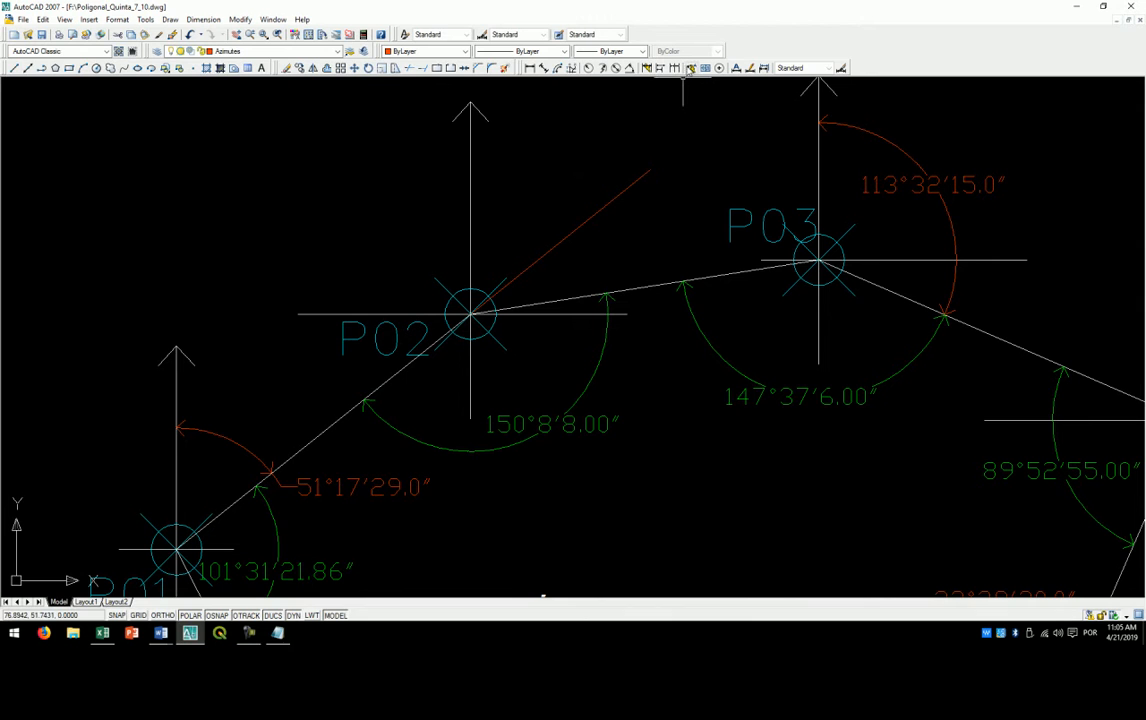
click(631, 70)
click(471, 192)
click(551, 242)
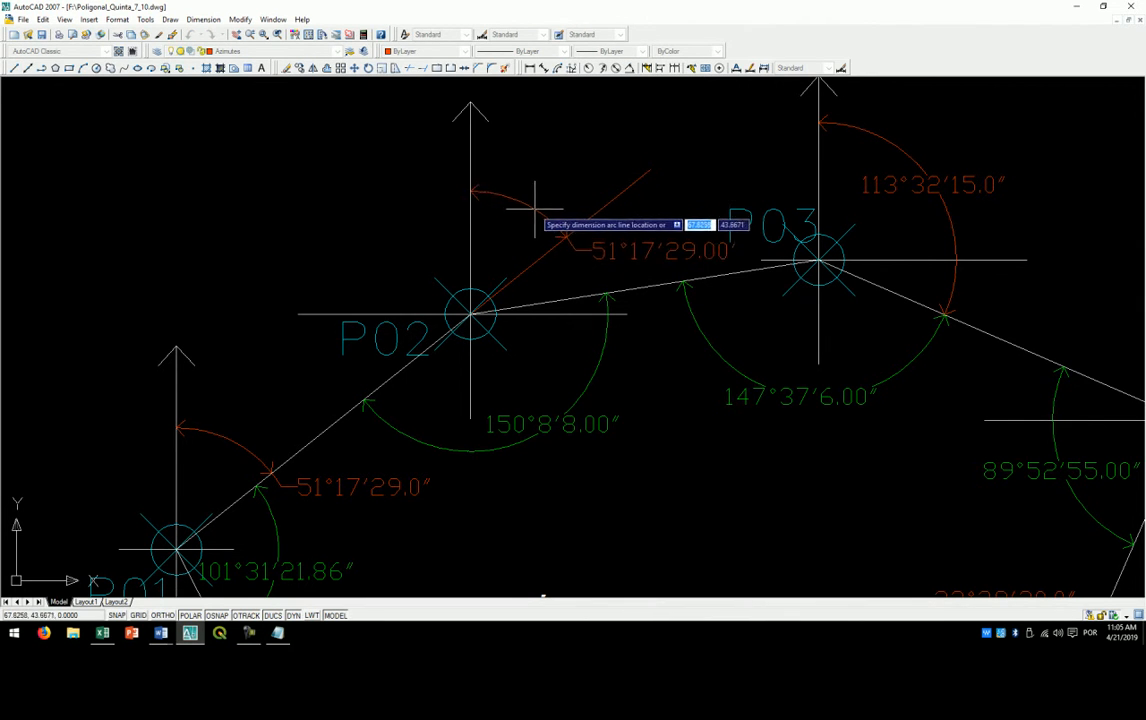
click(505, 202)
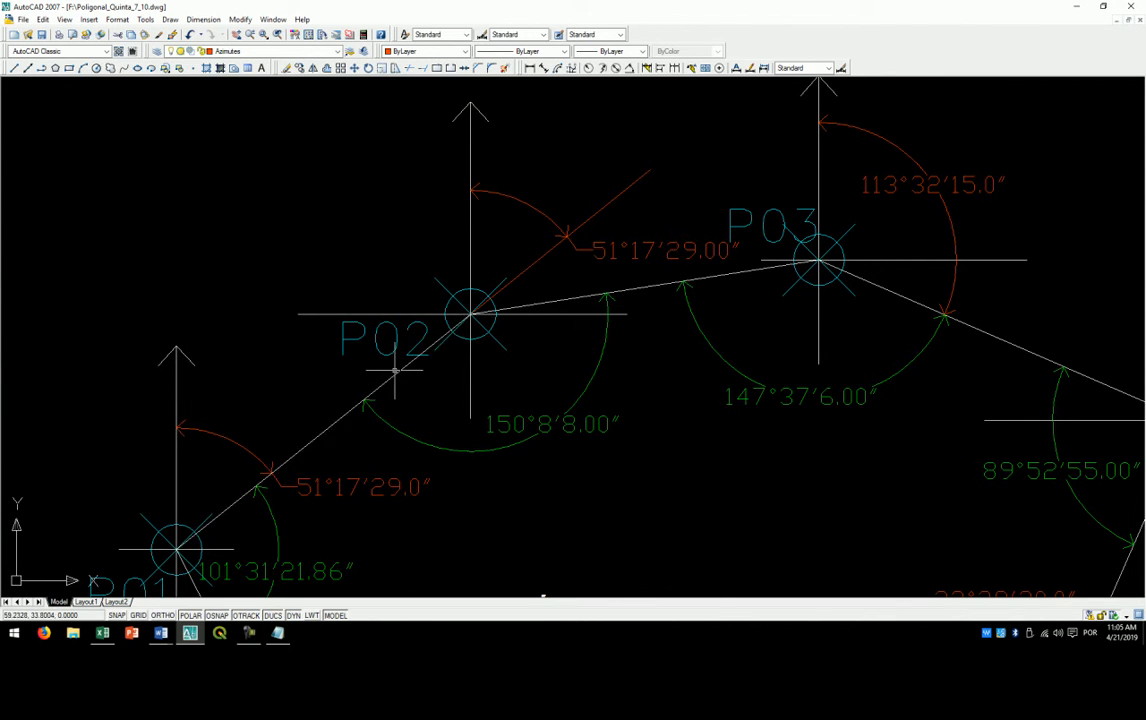
click(245, 491)
key(Escape)
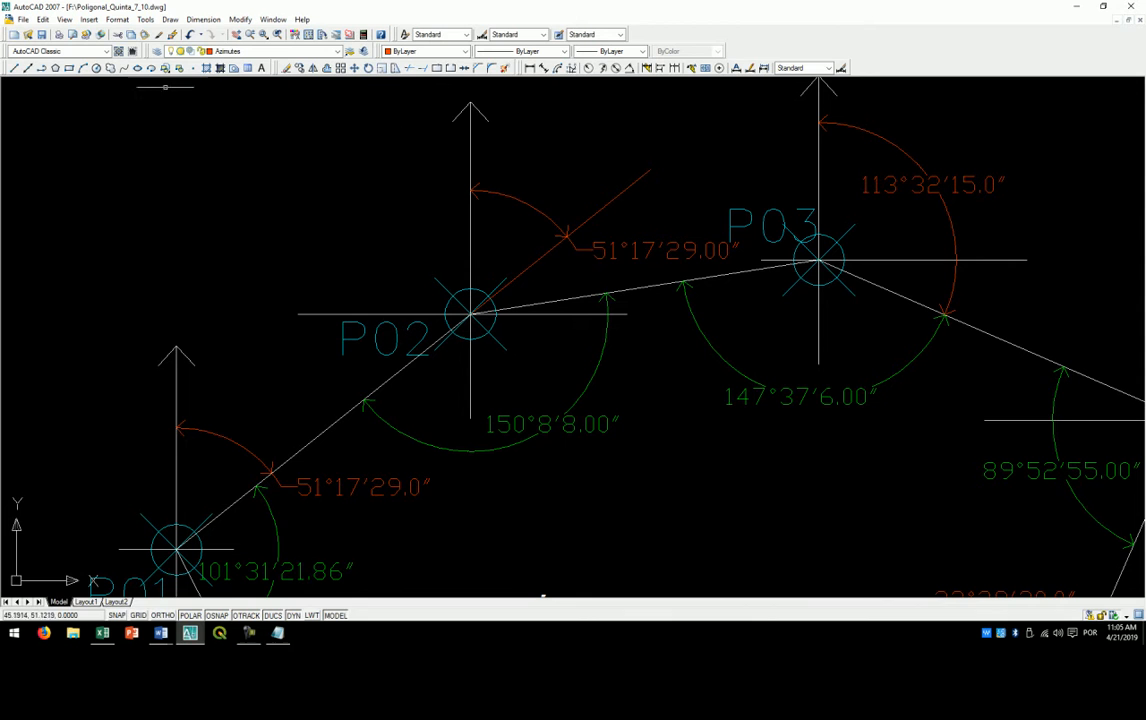
click(629, 67)
click(470, 140)
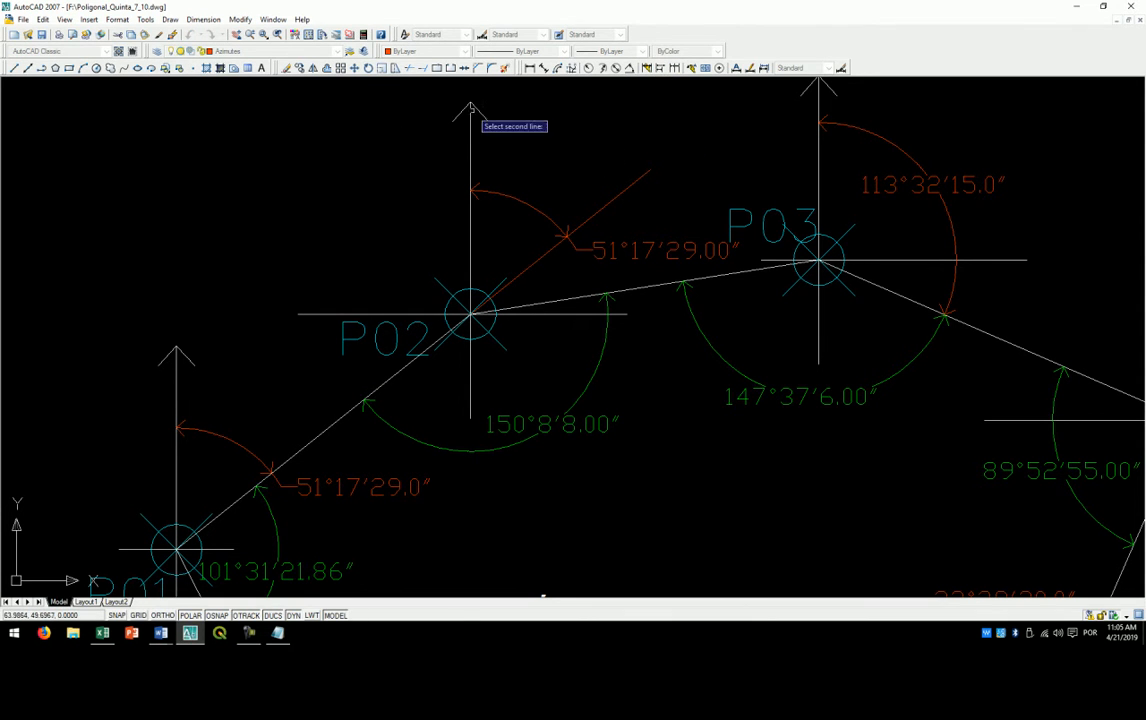
click(657, 286)
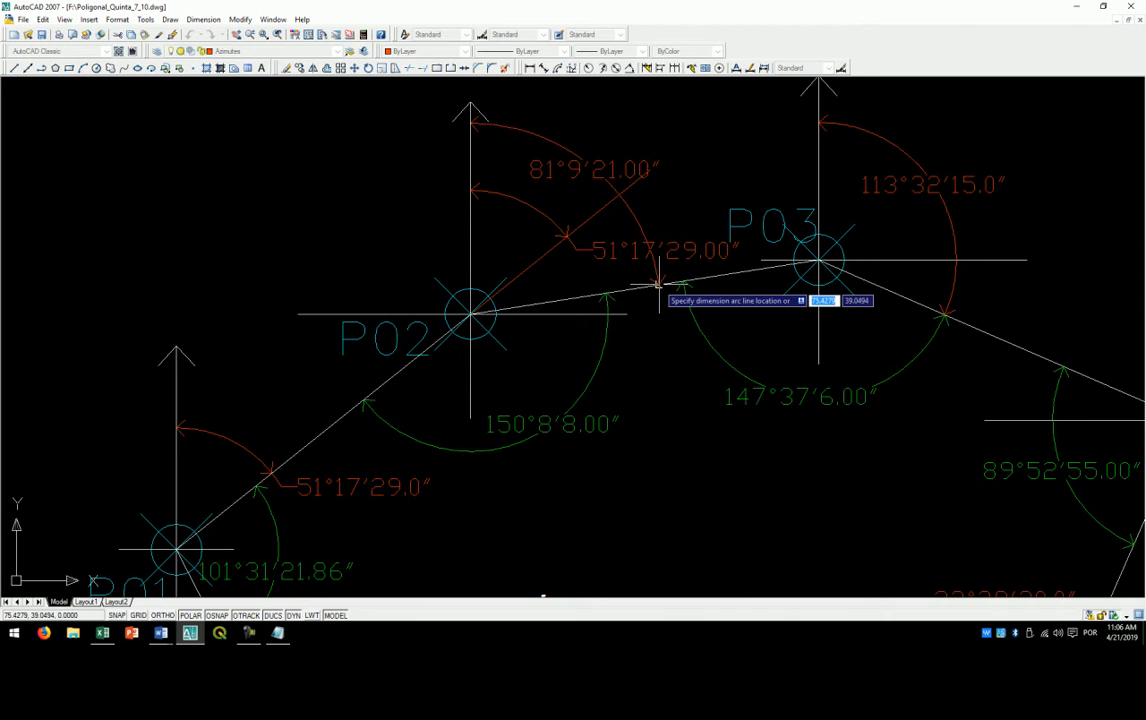
click(660, 288)
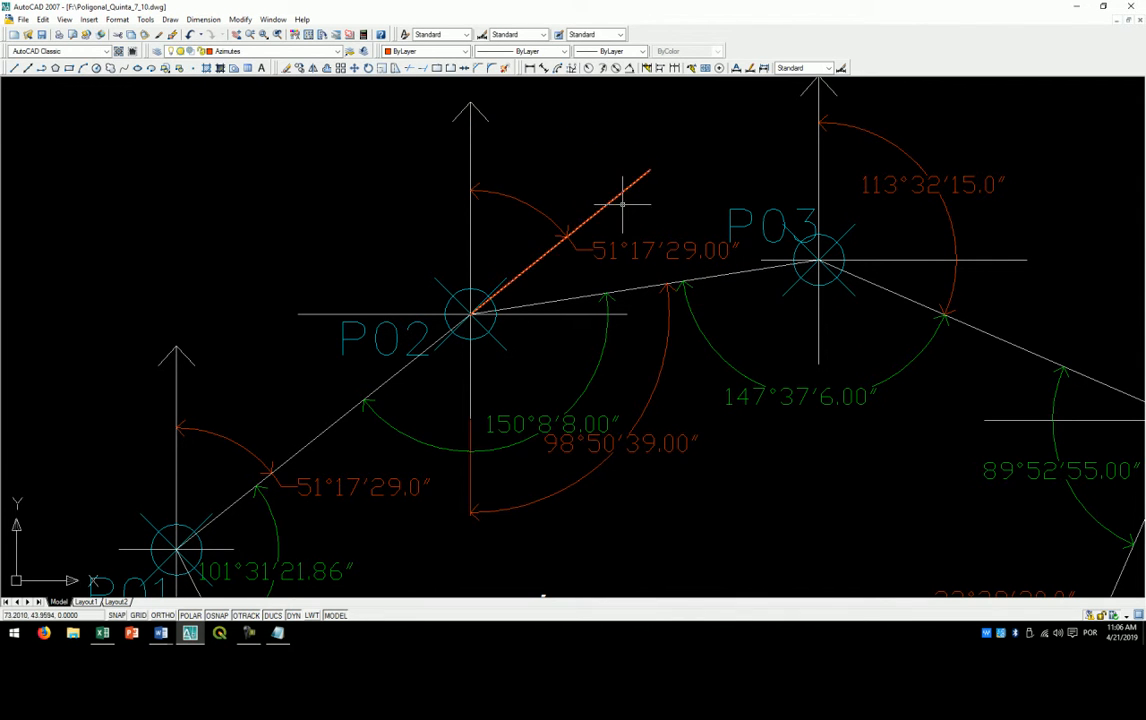
click(670, 318)
key(Delete)
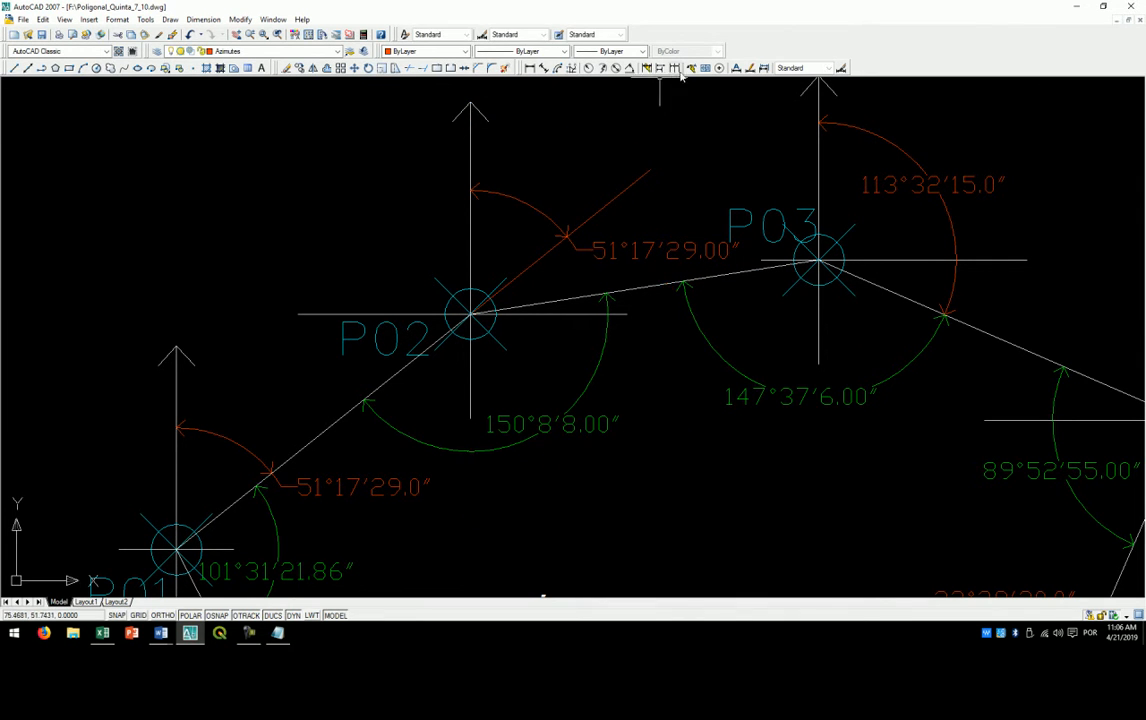
- Dimension the azimuth at P02 from the north line to side P02–P03, placing its arc outside the extension line's angle
click(629, 68)
click(470, 125)
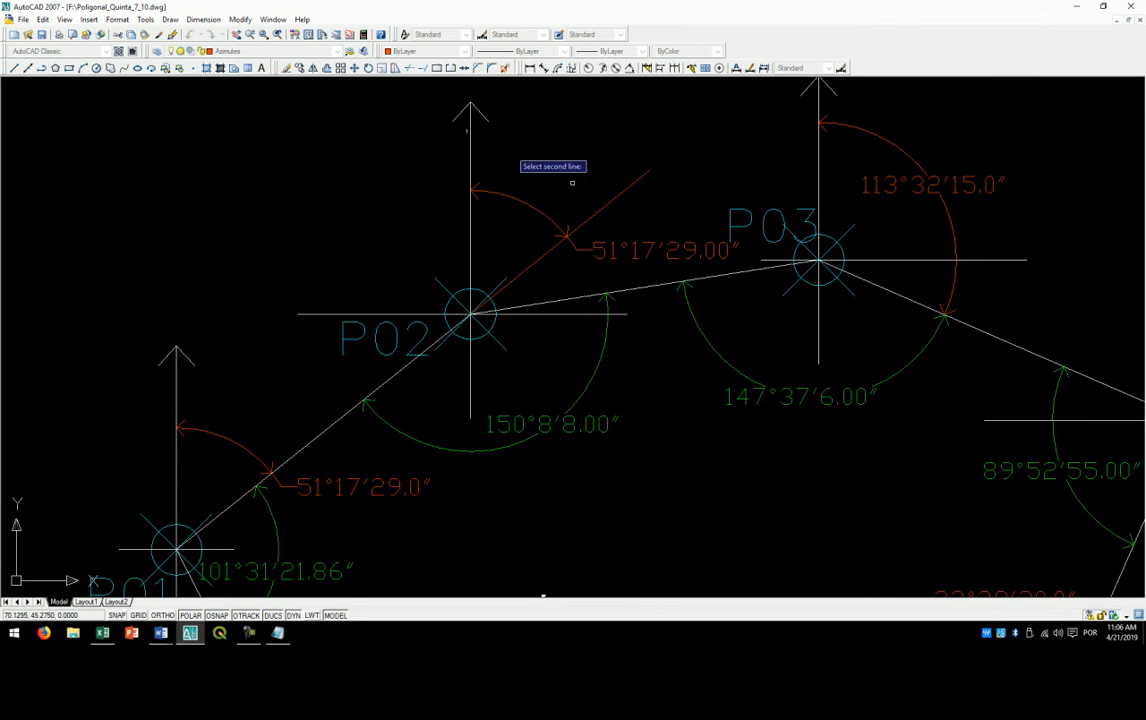
click(652, 290)
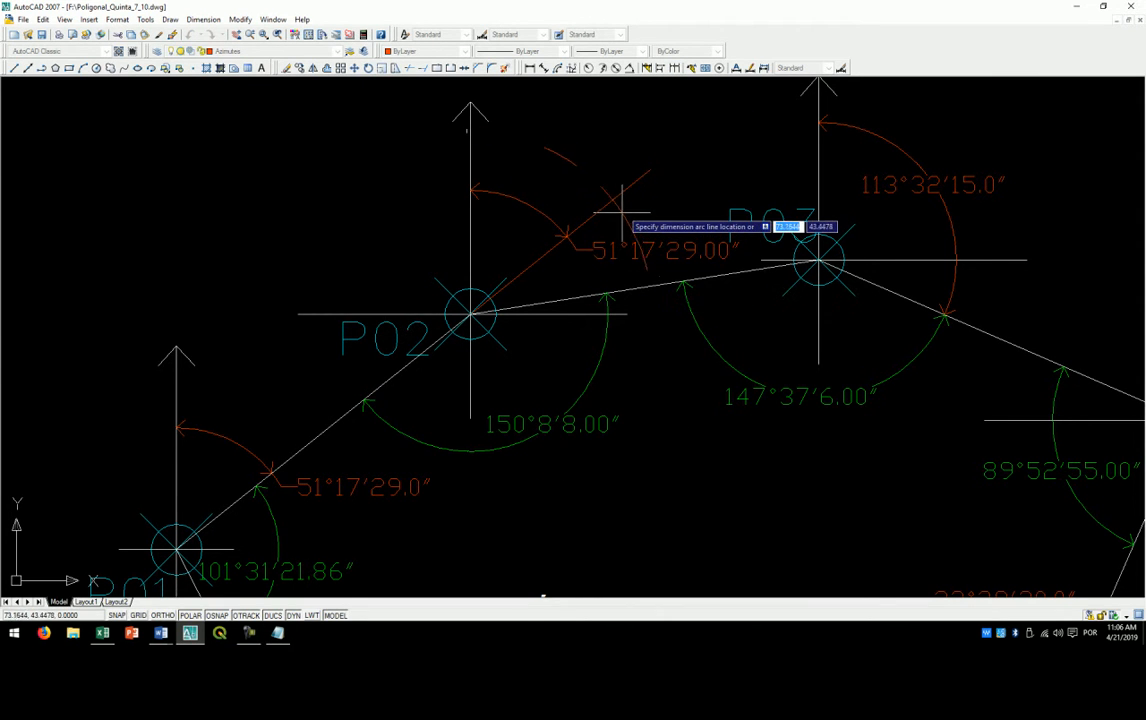
click(605, 178)
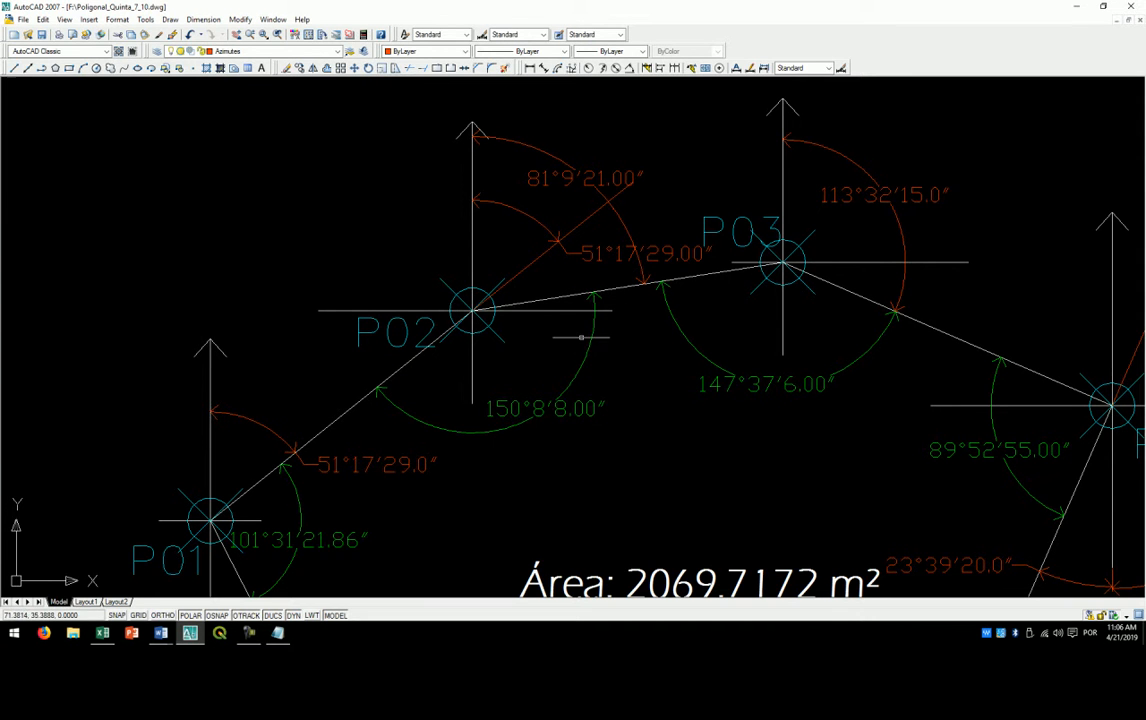
- Delete the extension line at P02 together with its angular dimension
drag(524, 340, 489, 310)
click(538, 228)
key(Delete)
- Stretch the red azimuth dimension at P02 inward until its arc meets the end of the green horizontal angle arc
click(549, 145)
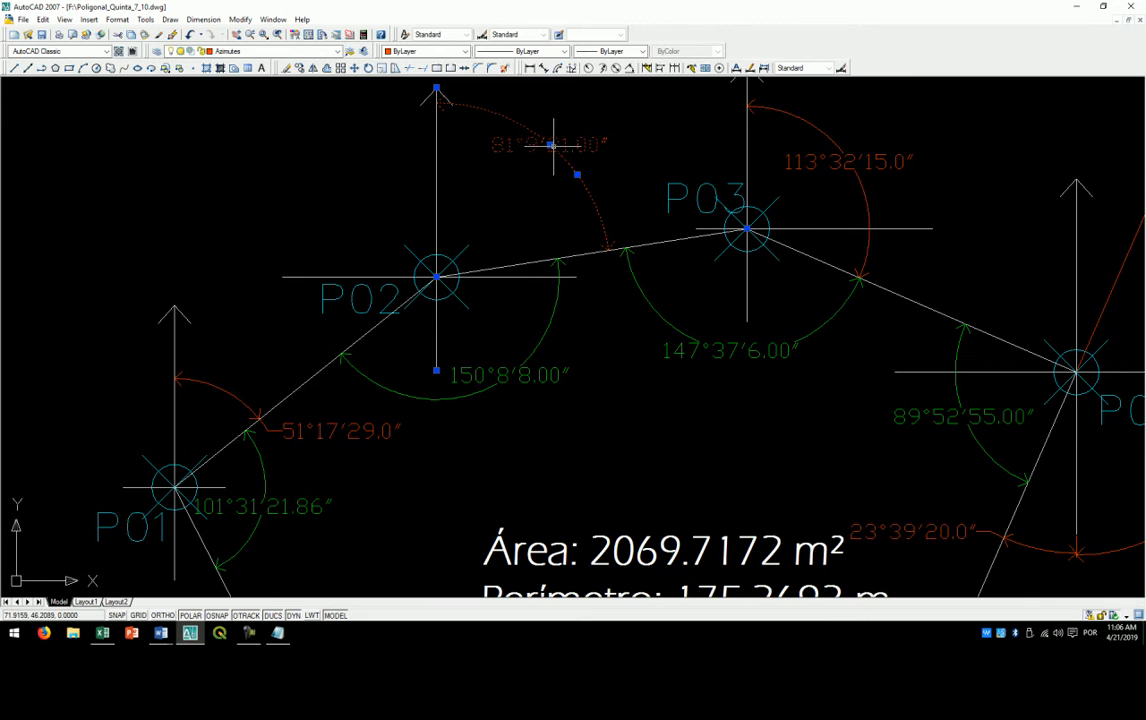
click(550, 145)
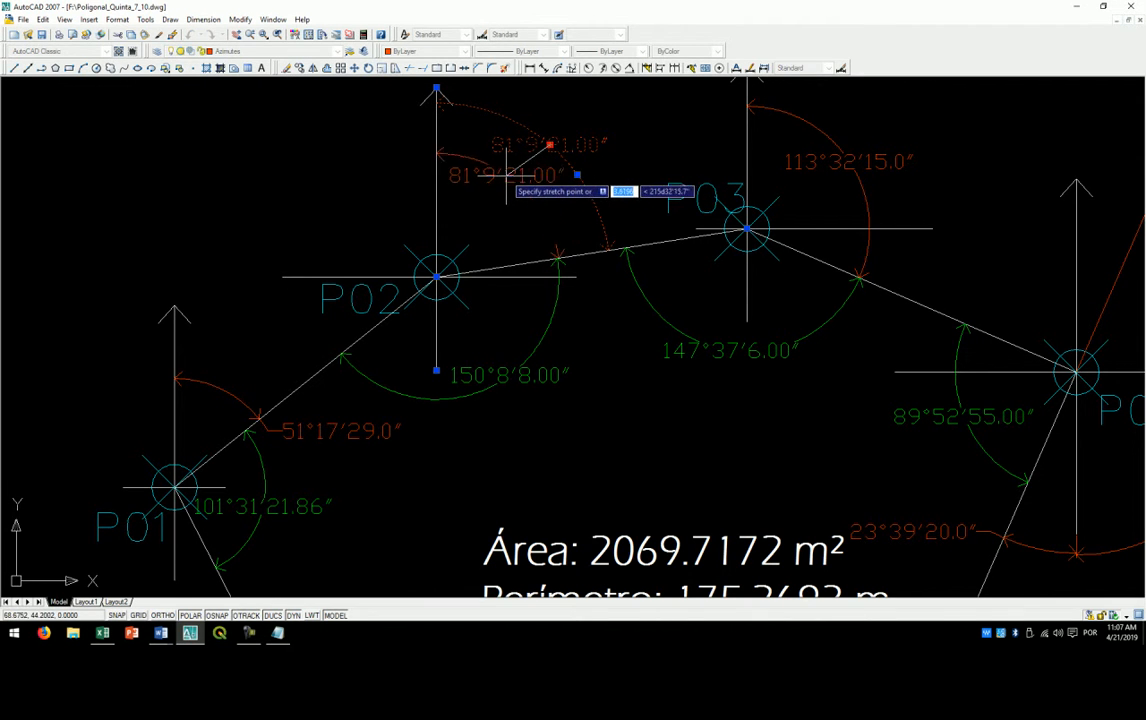
click(505, 175)
key(Escape)
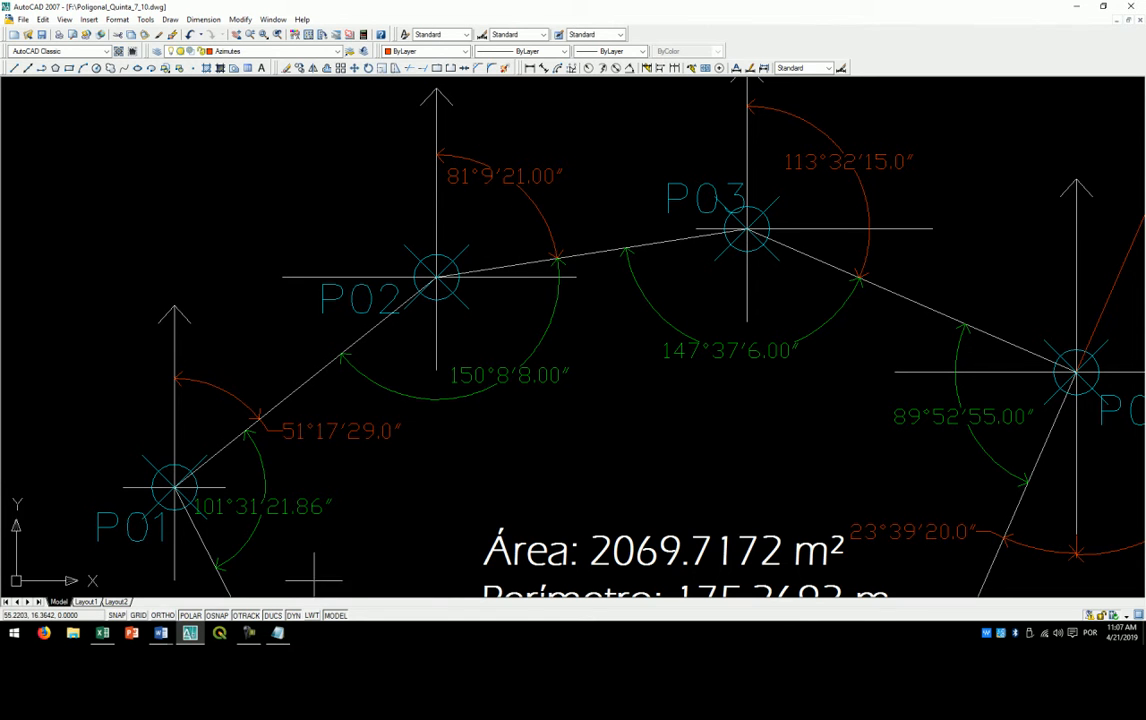
- Switch to poligonal.txt in Notepad, highlight the "Az anterior" term of the formula, and close the file
click(277, 633)
drag(212, 260, 358, 262)
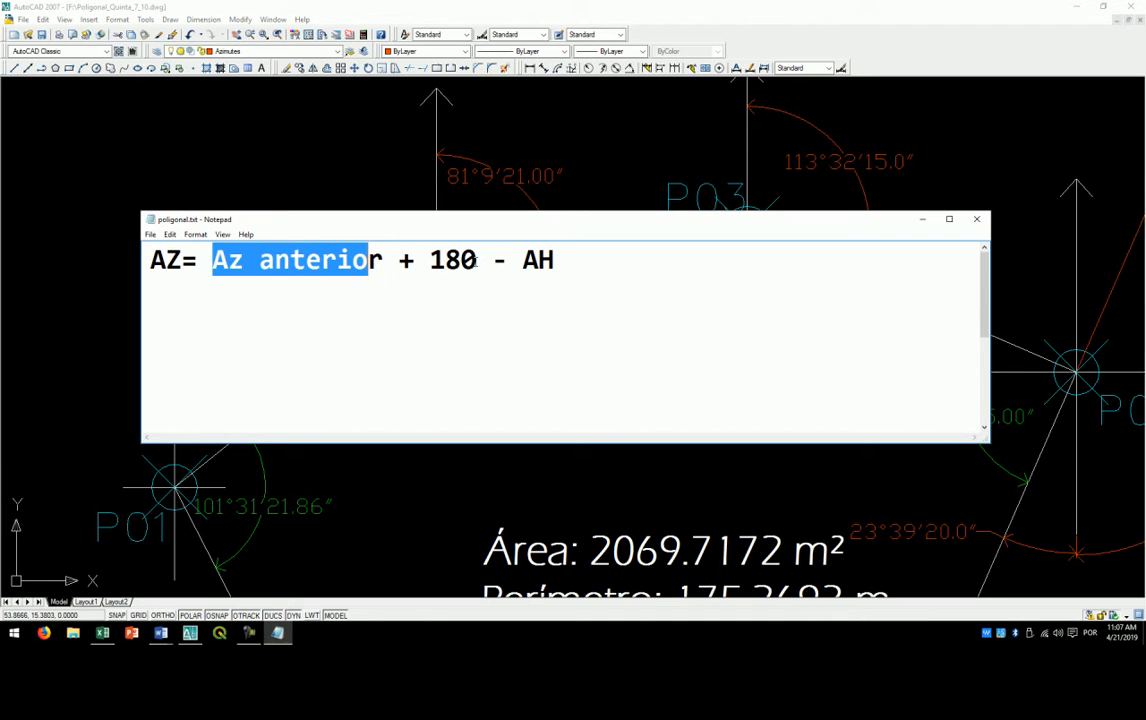
click(977, 224)
click(598, 326)
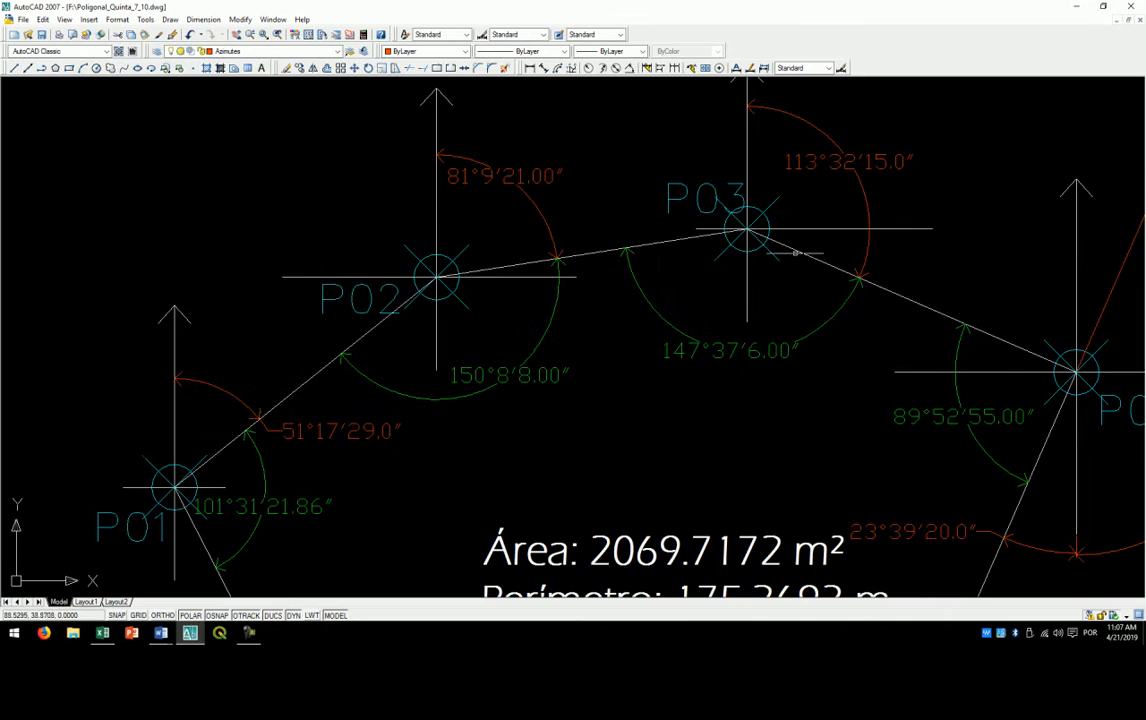
- Draw a line from P03 that extends the P02–P03 side beyond the azimuth arc
drag(808, 235, 555, 356)
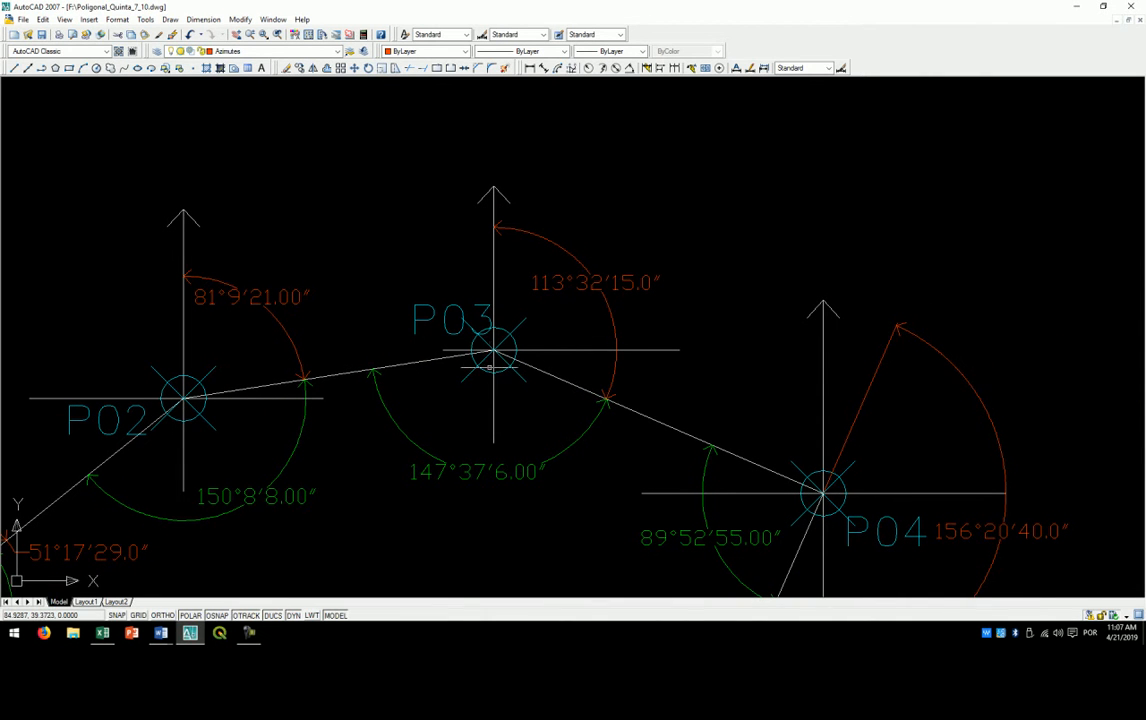
text(l)
key(Return)
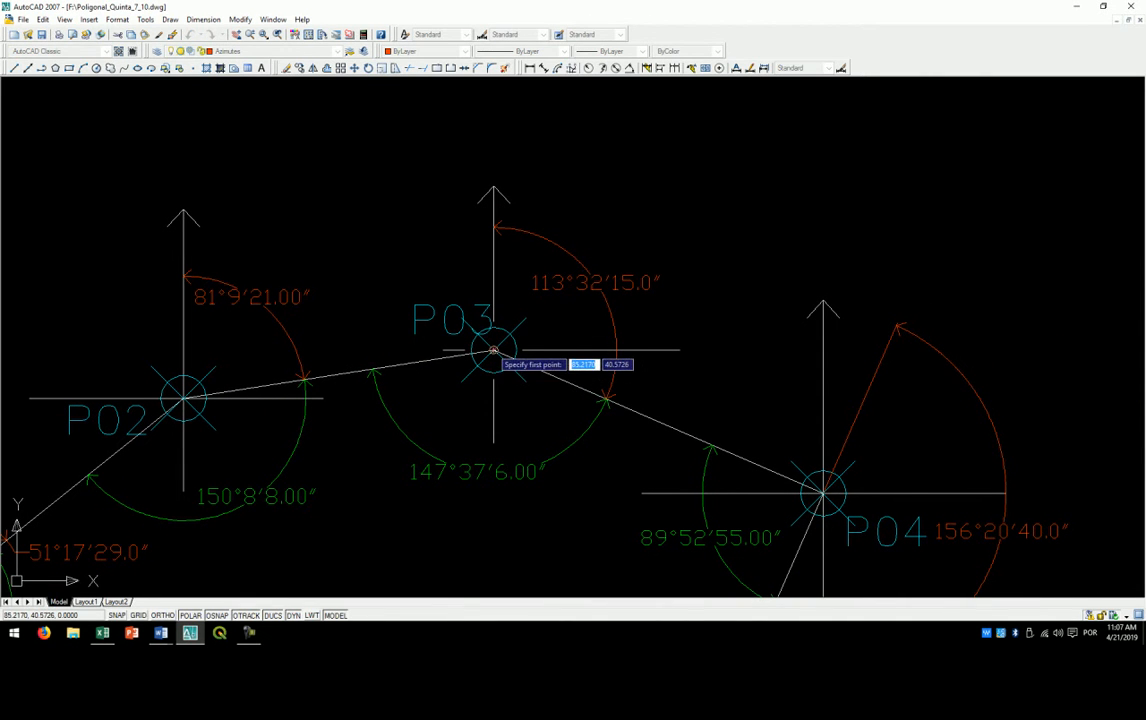
click(494, 352)
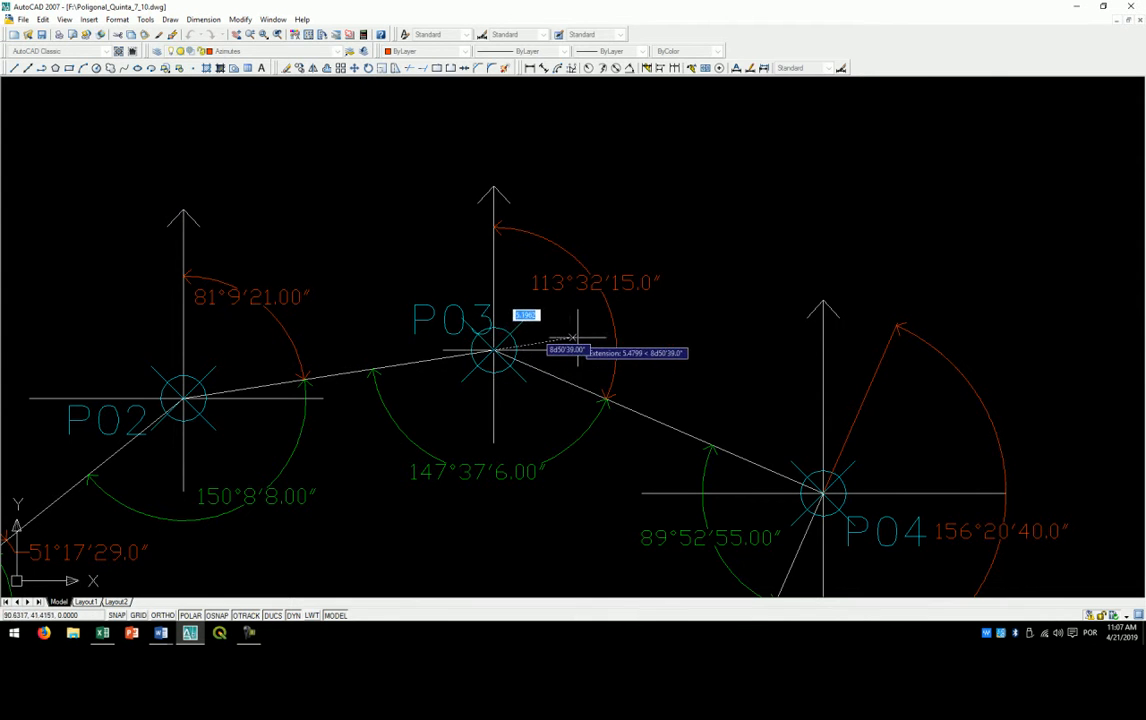
right_click(712, 281)
click(732, 285)
scroll(505, 318, up, 2)
scroll(637, 209, down, 2)
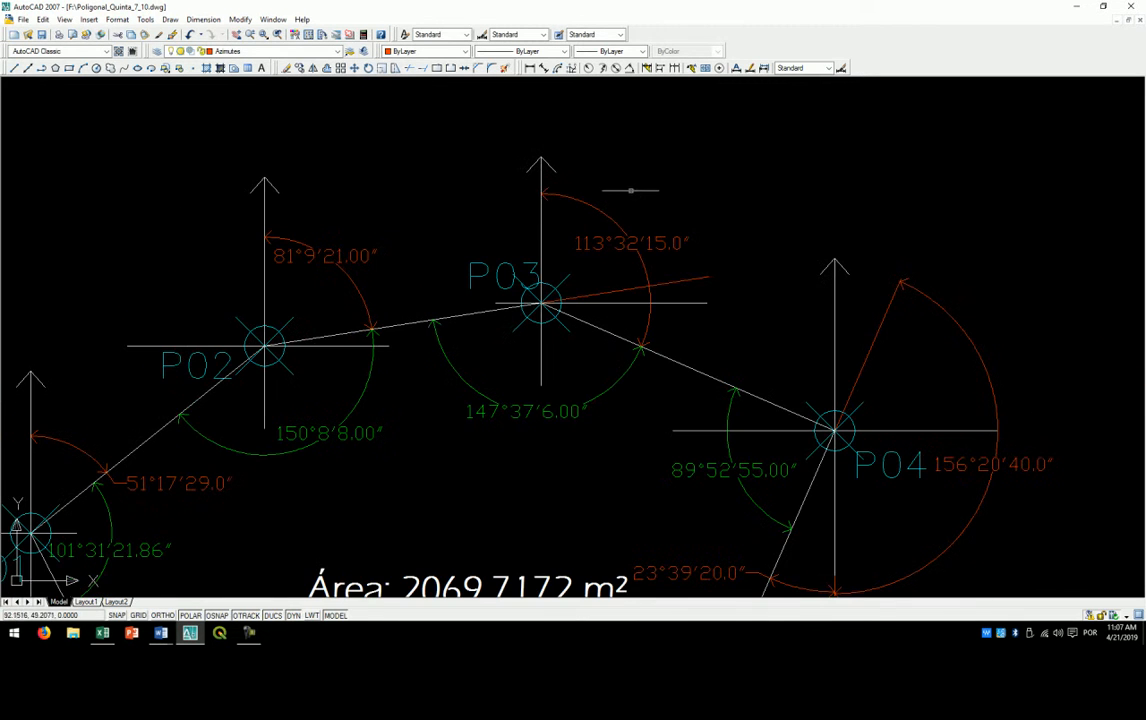
- Dimension the angle at P03 between the north line and the extension line, placing its arc outside the existing azimuth arc
click(628, 68)
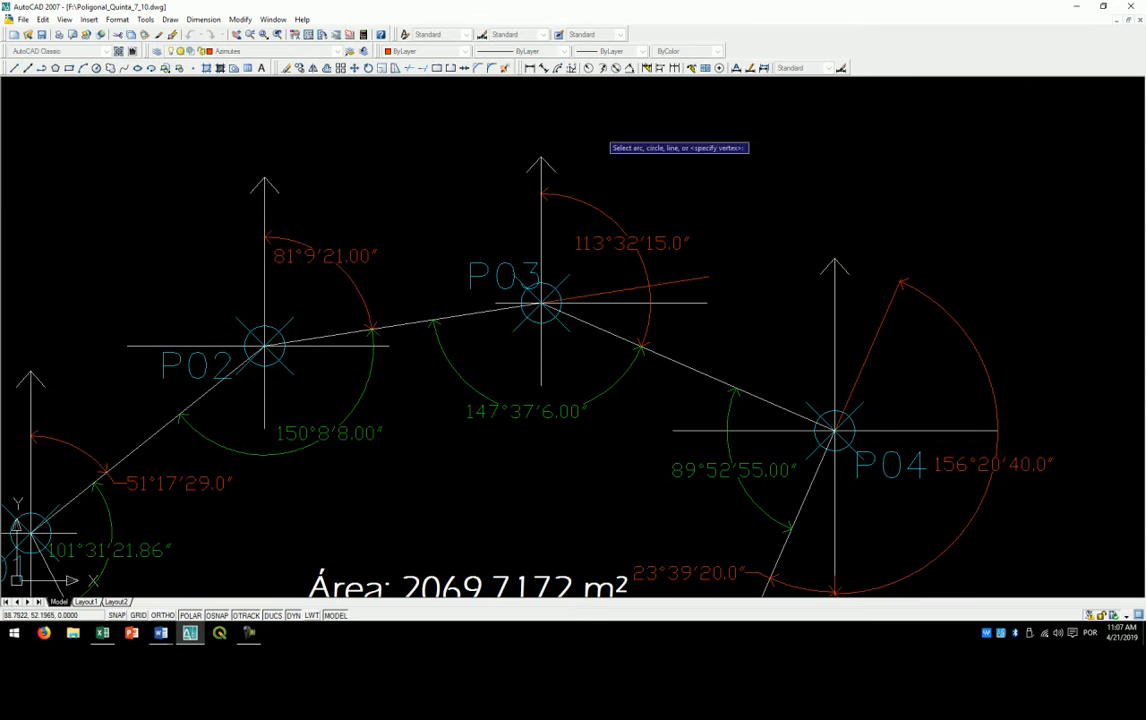
click(541, 186)
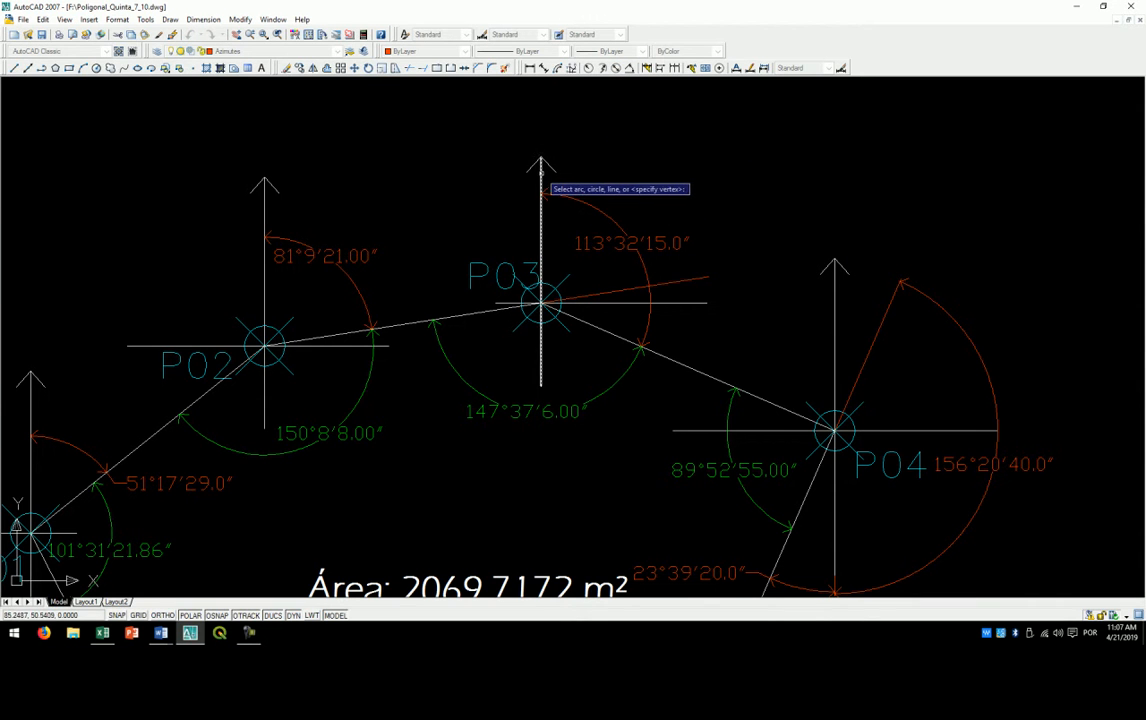
click(698, 276)
click(724, 256)
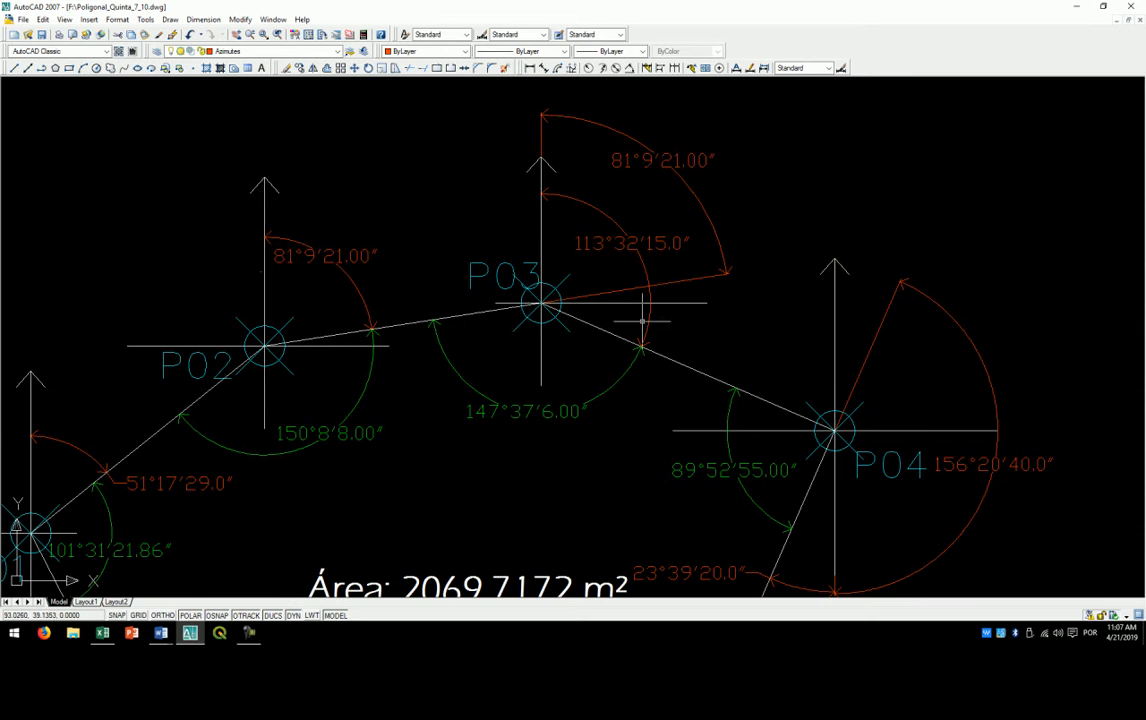
- Add an aligned dimension along the P02–P03 side, placing its dimension line above the two north arrows
scroll(643, 203, down, 5)
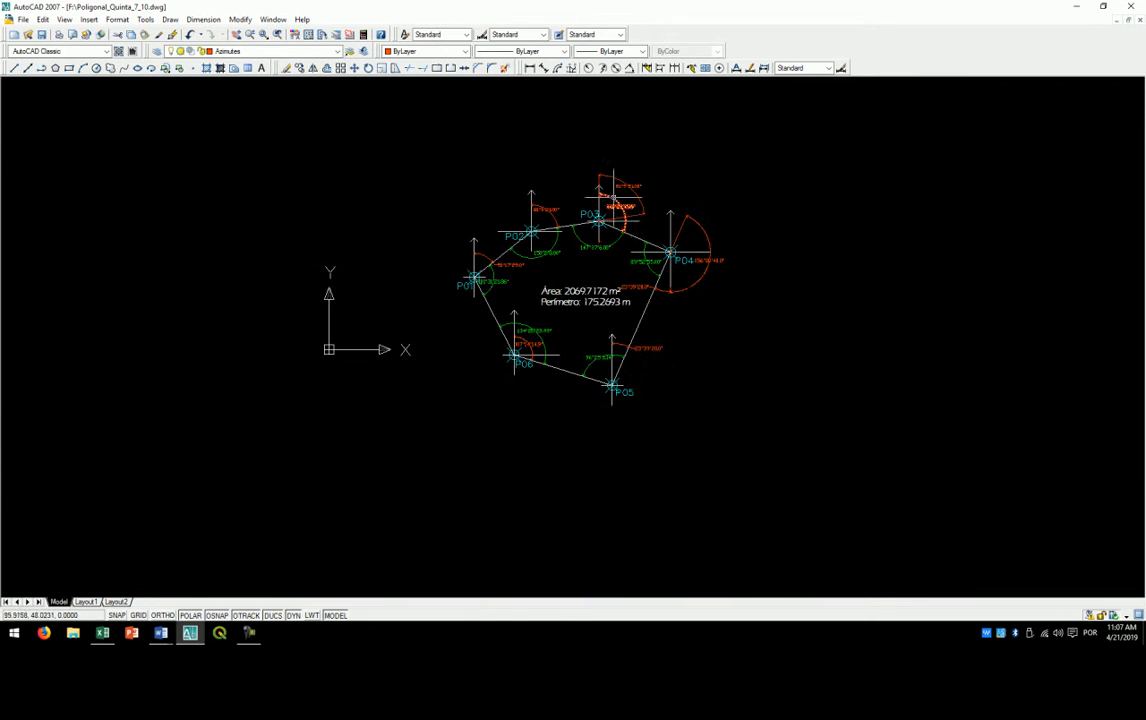
scroll(585, 235, up, 3)
drag(552, 265, 495, 246)
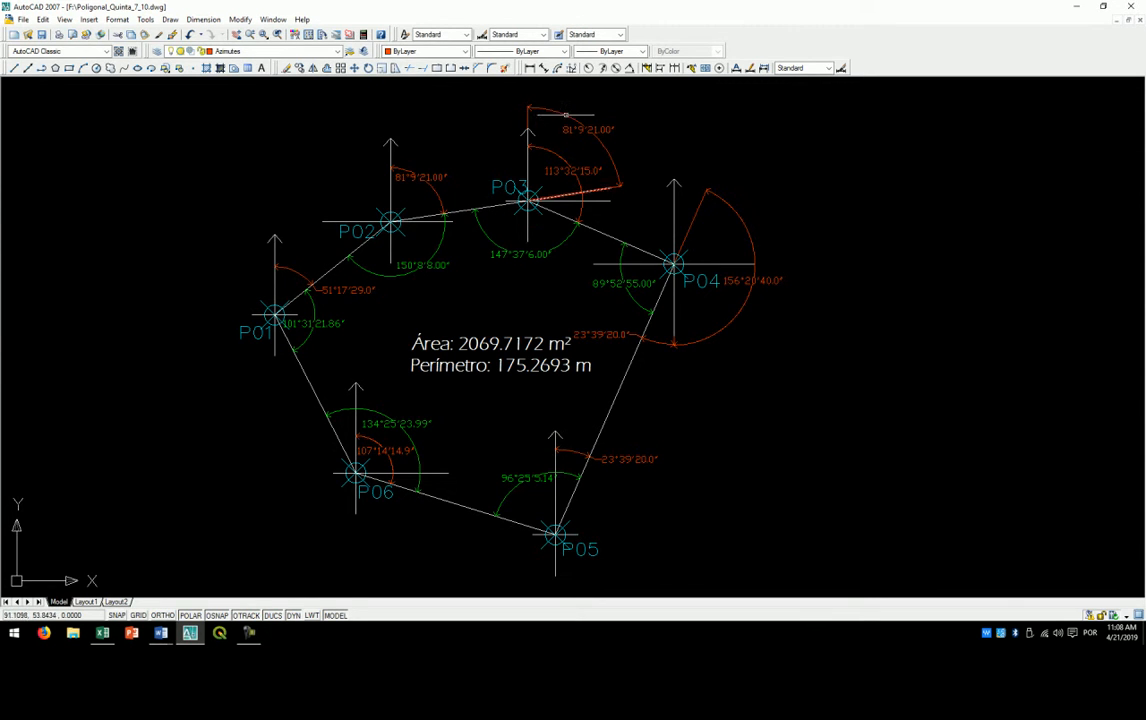
scroll(570, 112, up, 2)
drag(587, 149, 604, 191)
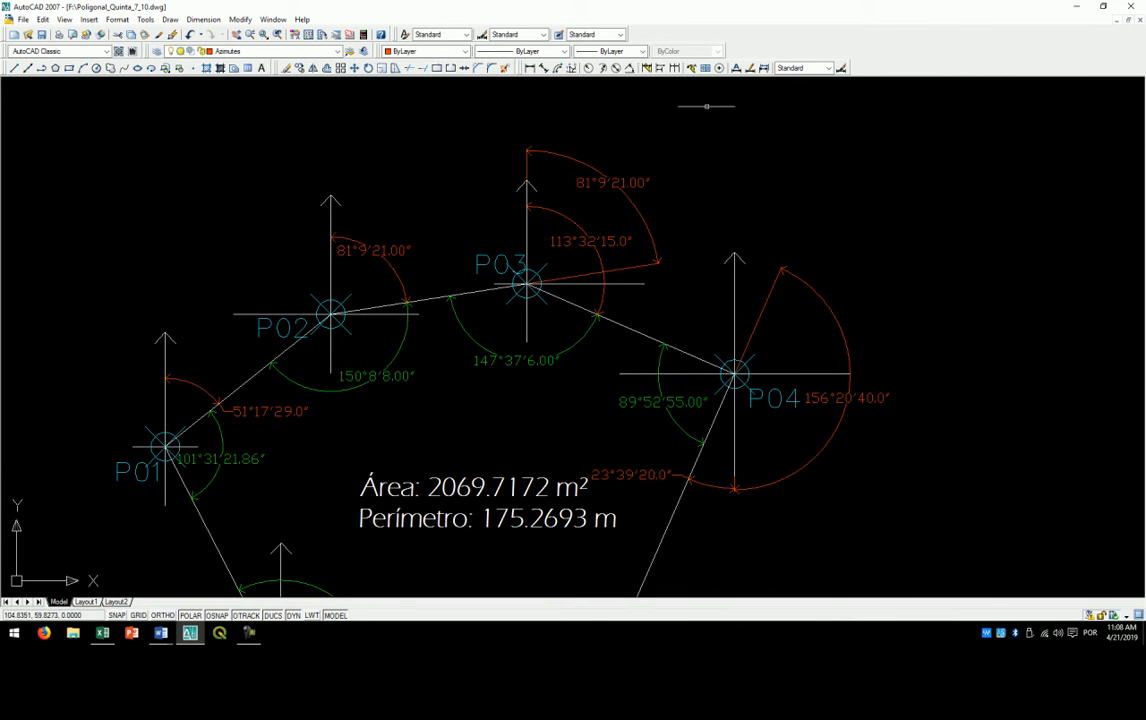
click(544, 69)
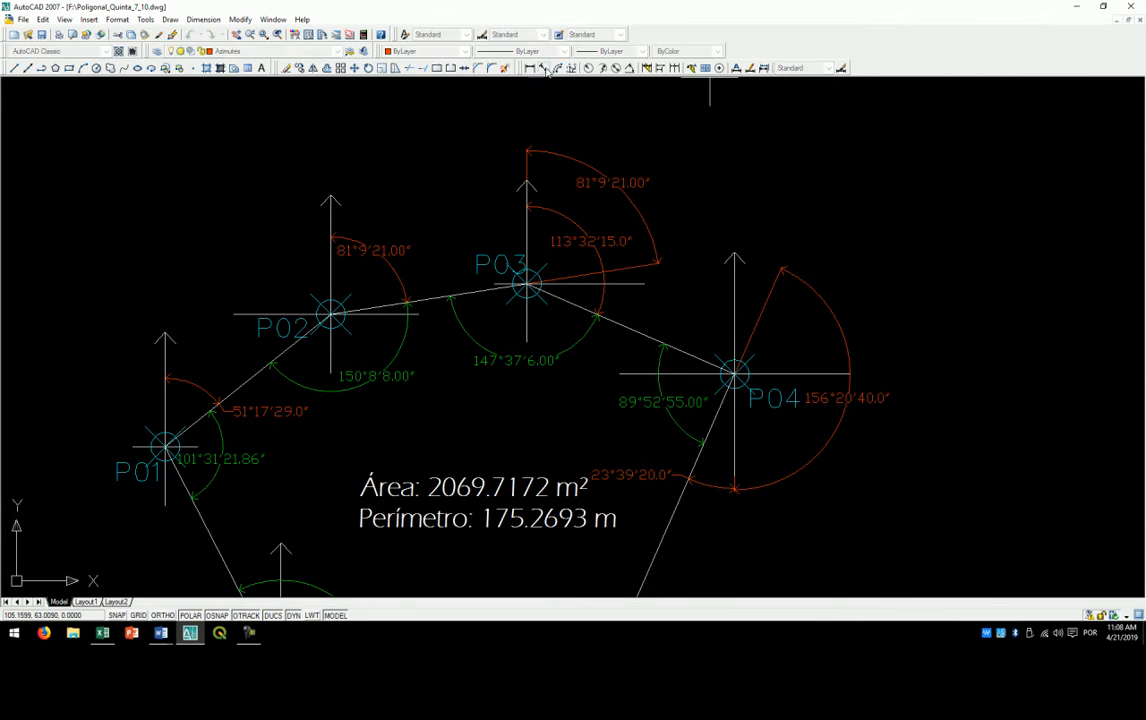
scroll(369, 259, up, 3)
click(289, 372)
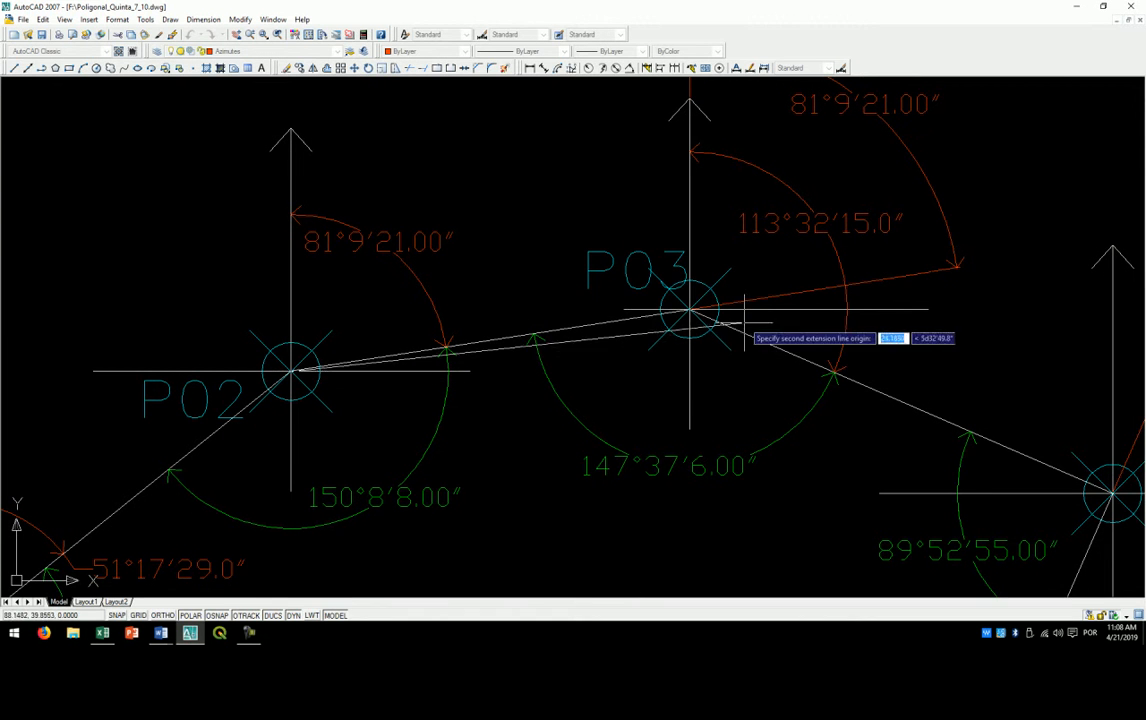
click(689, 311)
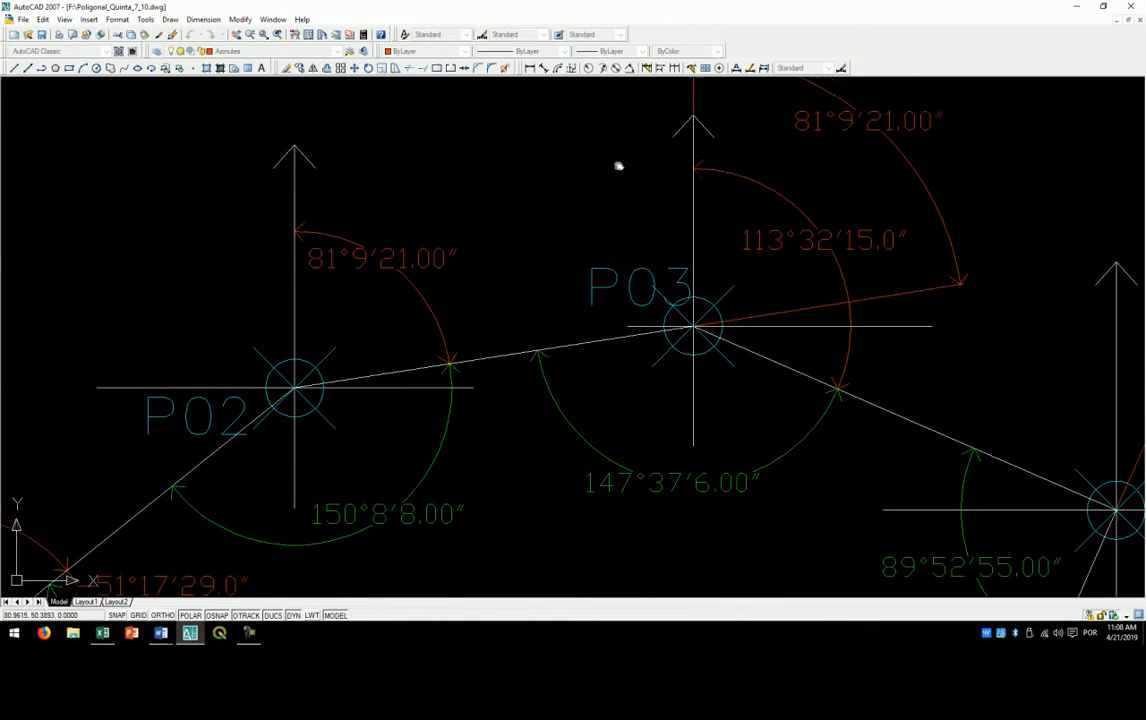
click(600, 165)
scroll(511, 147, down, 5)
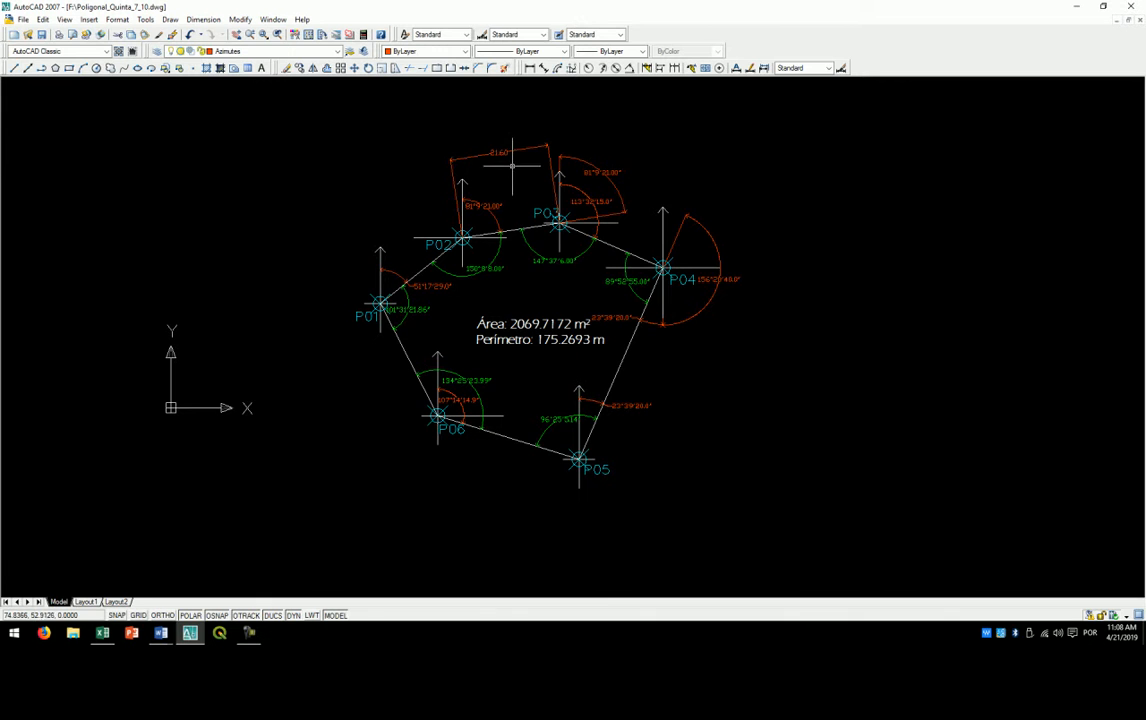
- Delete the aligned dimension above the P02–P03 side
scroll(511, 145, up, 2)
scroll(510, 145, up, 1)
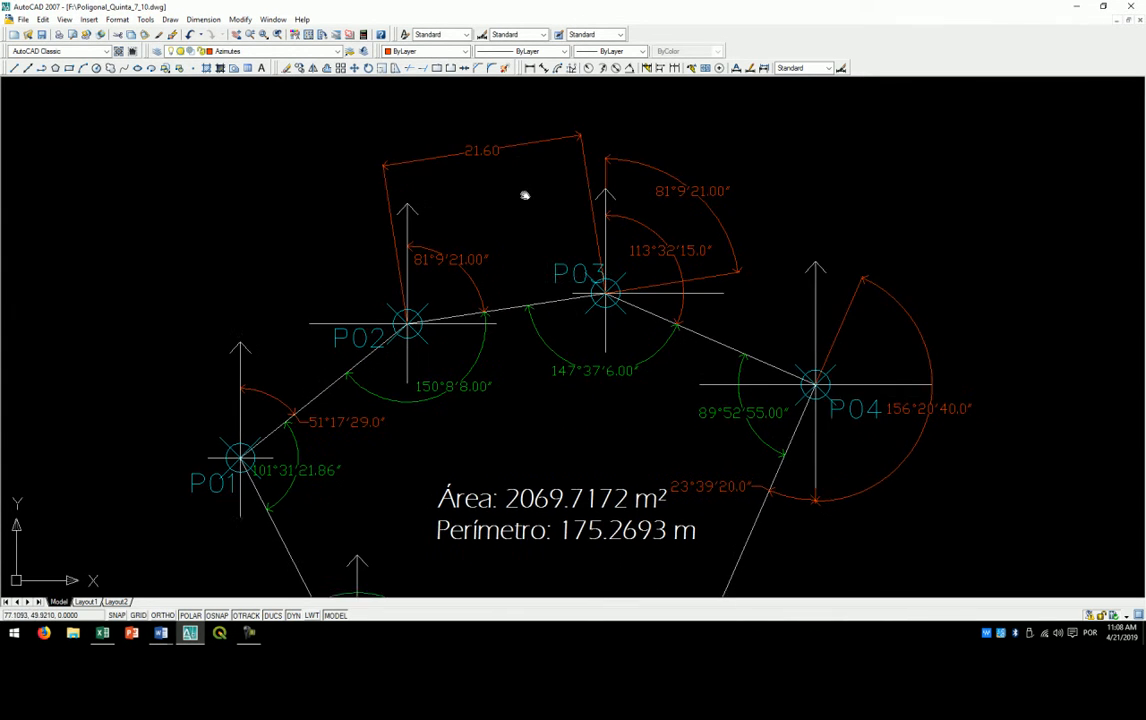
scroll(550, 300, down, 4)
scroll(564, 289, up, 3)
click(486, 163)
key(Delete)
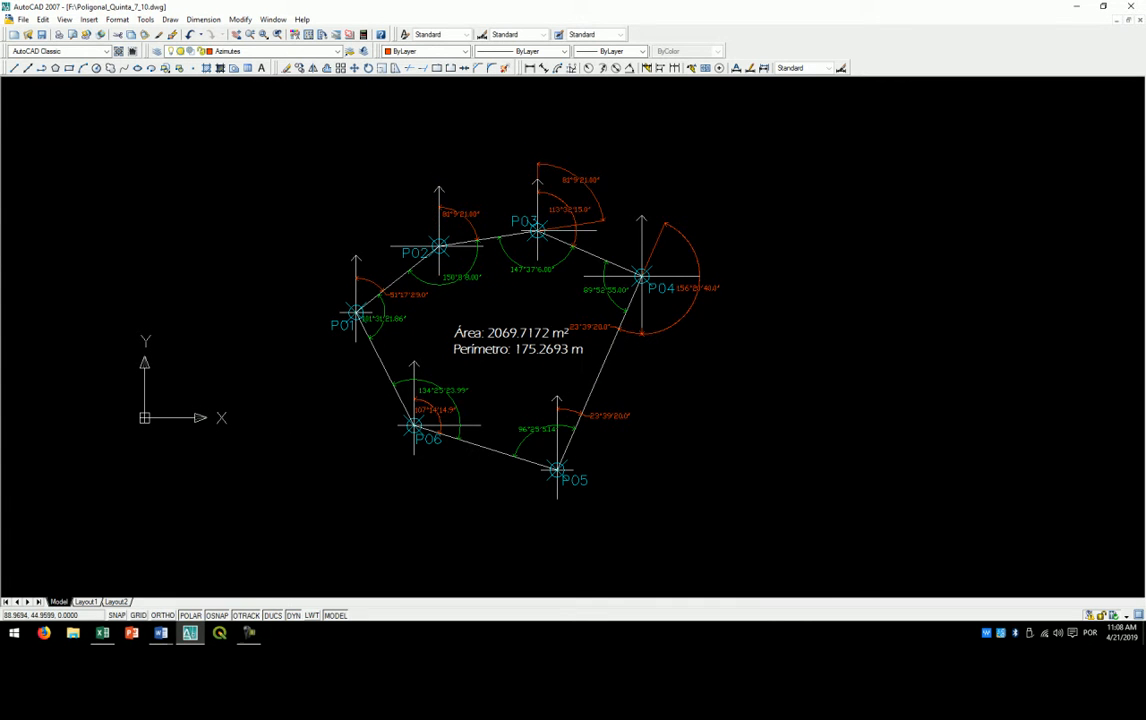
- Launch QGIS while keeping the full traverse drawing in view
scroll(528, 285, up, 2)
click(220, 633)
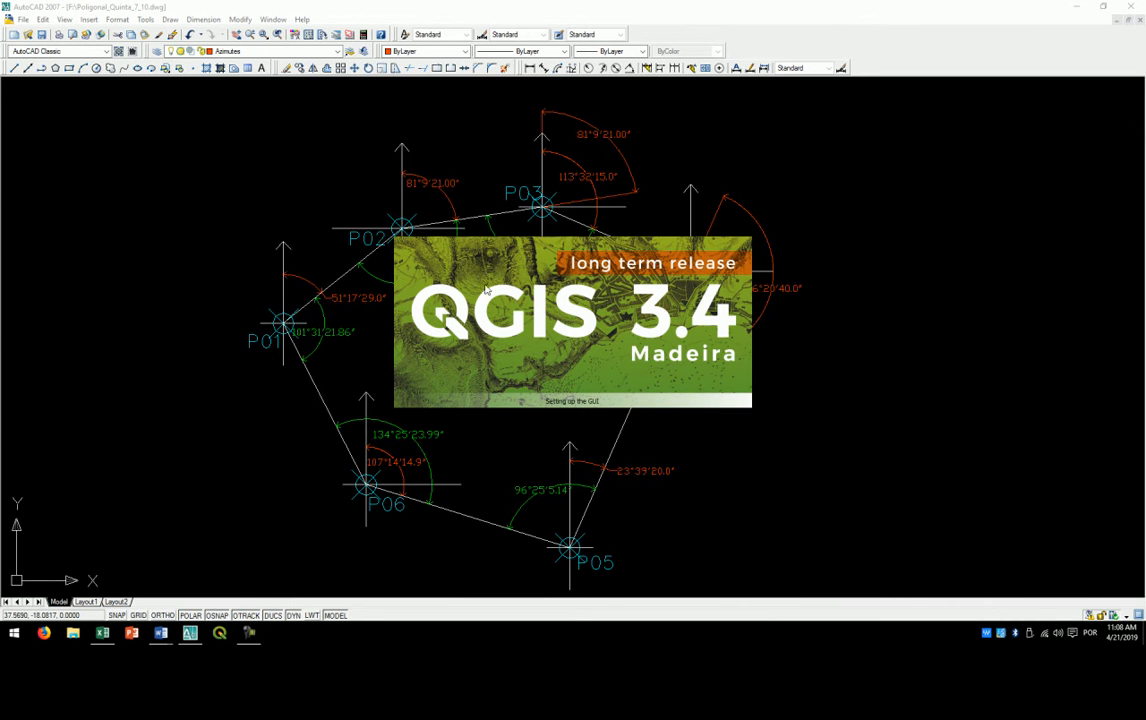
click(474, 130)
- Examine the azimuths and horizontal angles at P01, P02 and P03 in the traverse drawing
drag(552, 299, 547, 276)
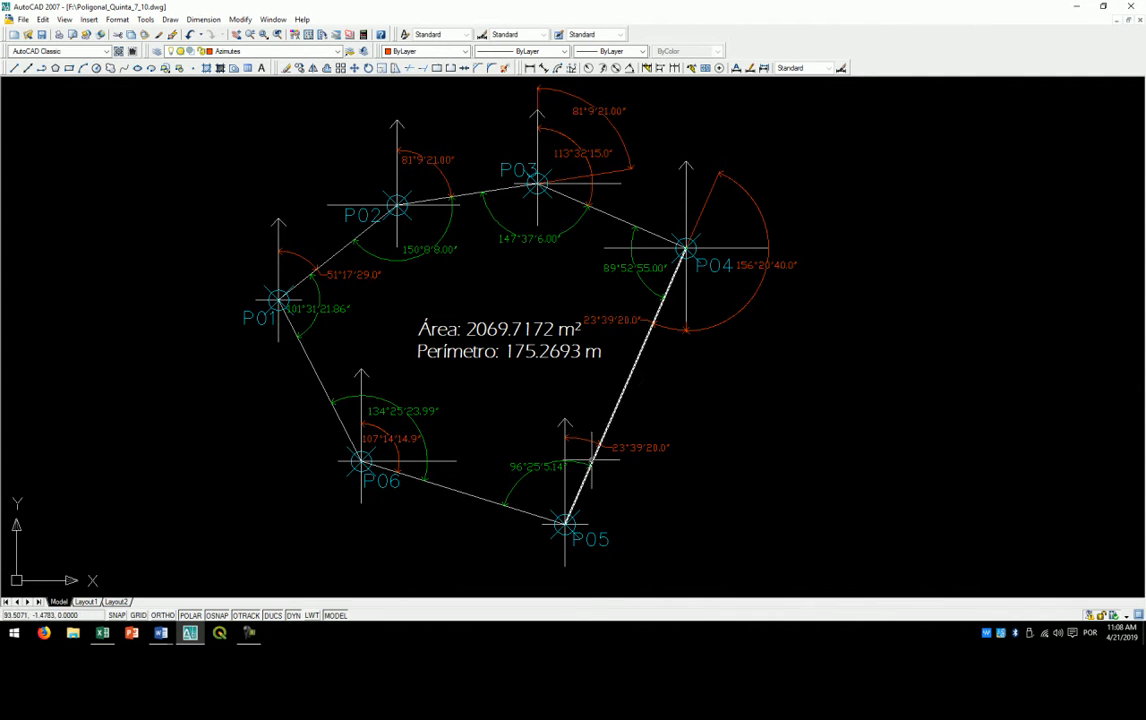
scroll(524, 159, up, 2)
scroll(642, 265, up, 2)
drag(389, 243, 602, 335)
drag(420, 337, 448, 314)
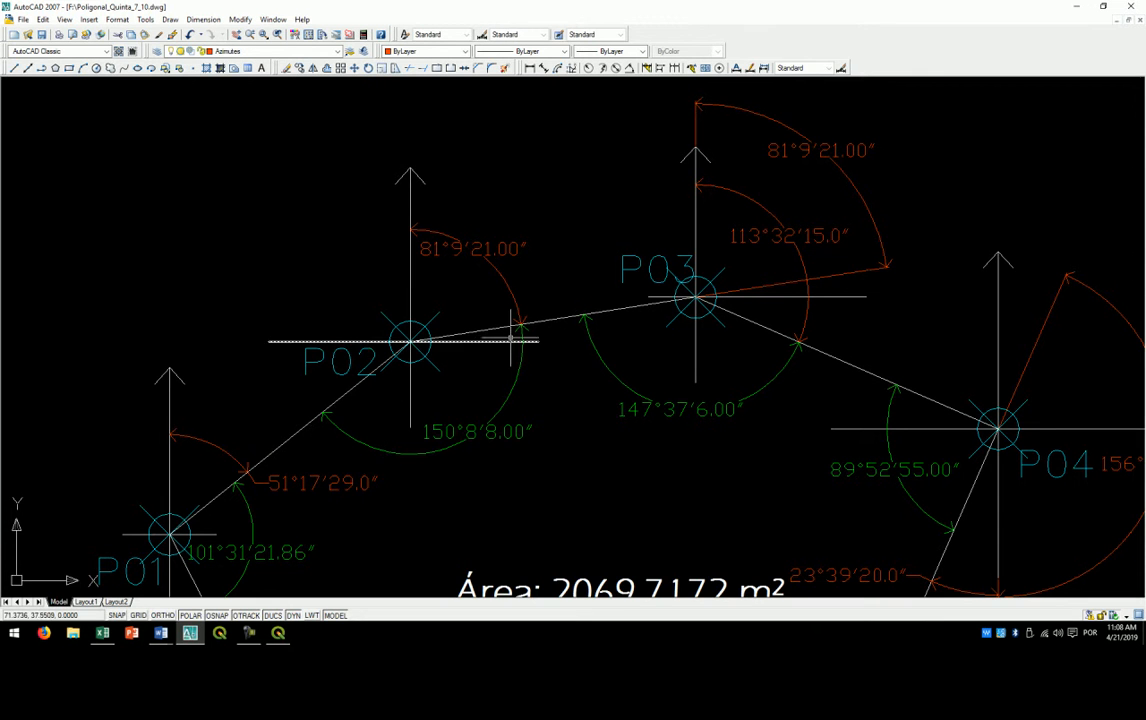
drag(367, 315, 355, 293)
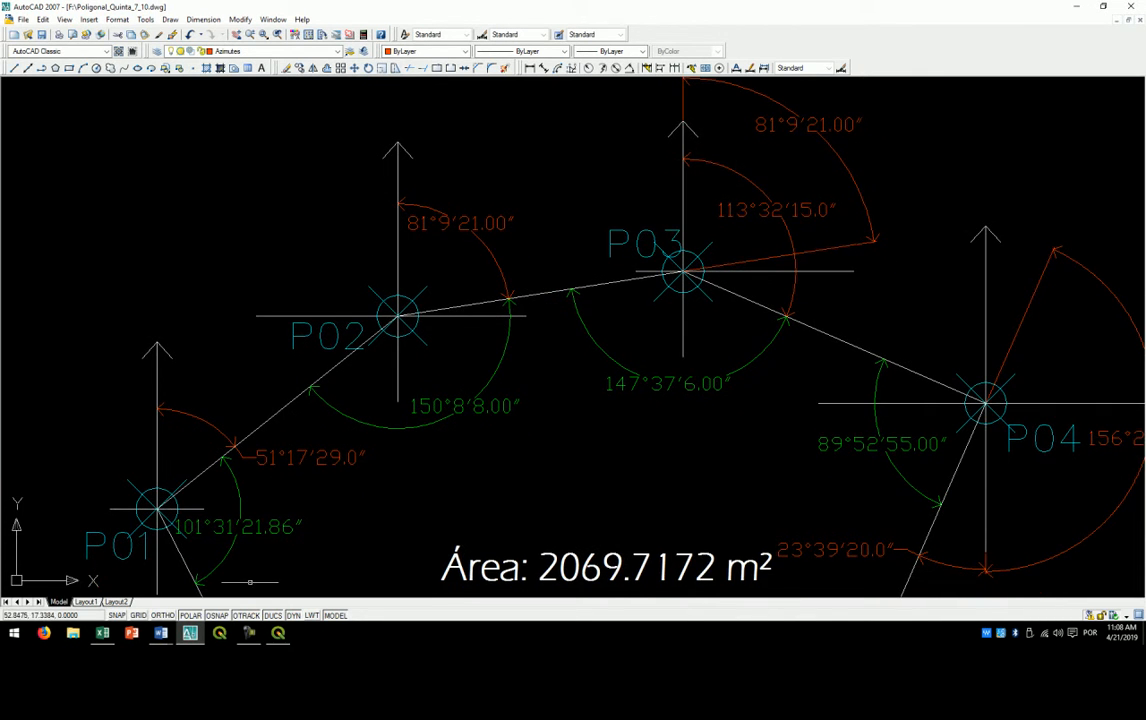
- Switch to QGIS, search the plugin manager for "az", view the Azimuth and Distance Plugin entry and close the manager
click(278, 633)
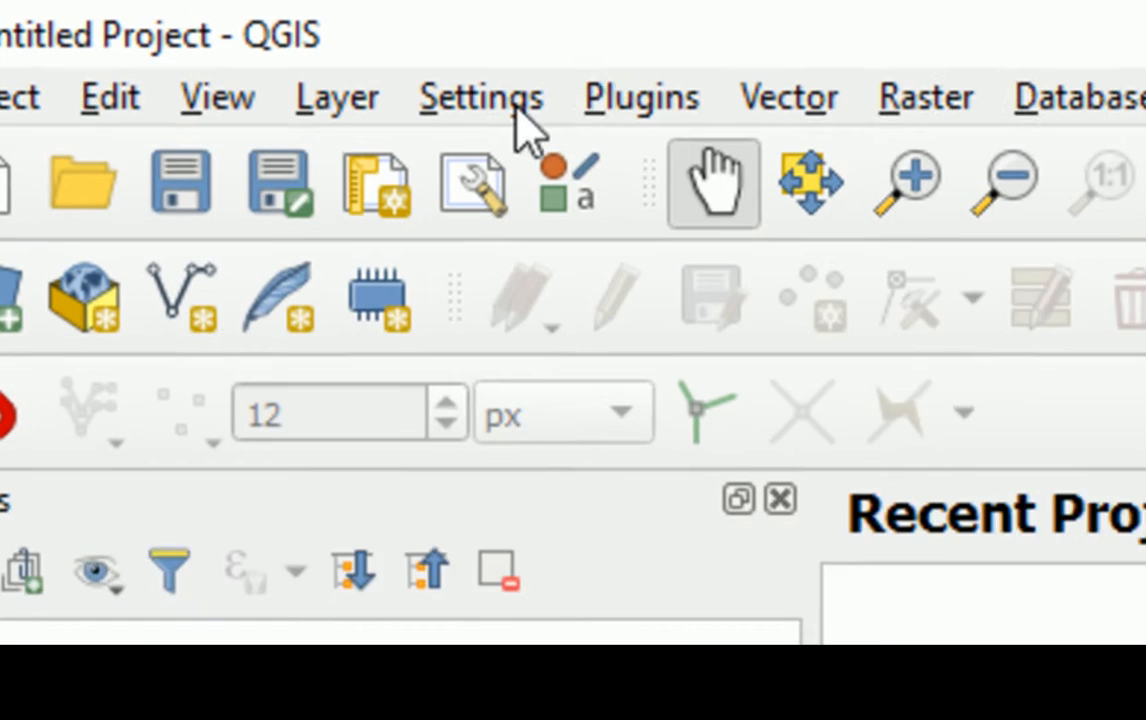
click(147, 20)
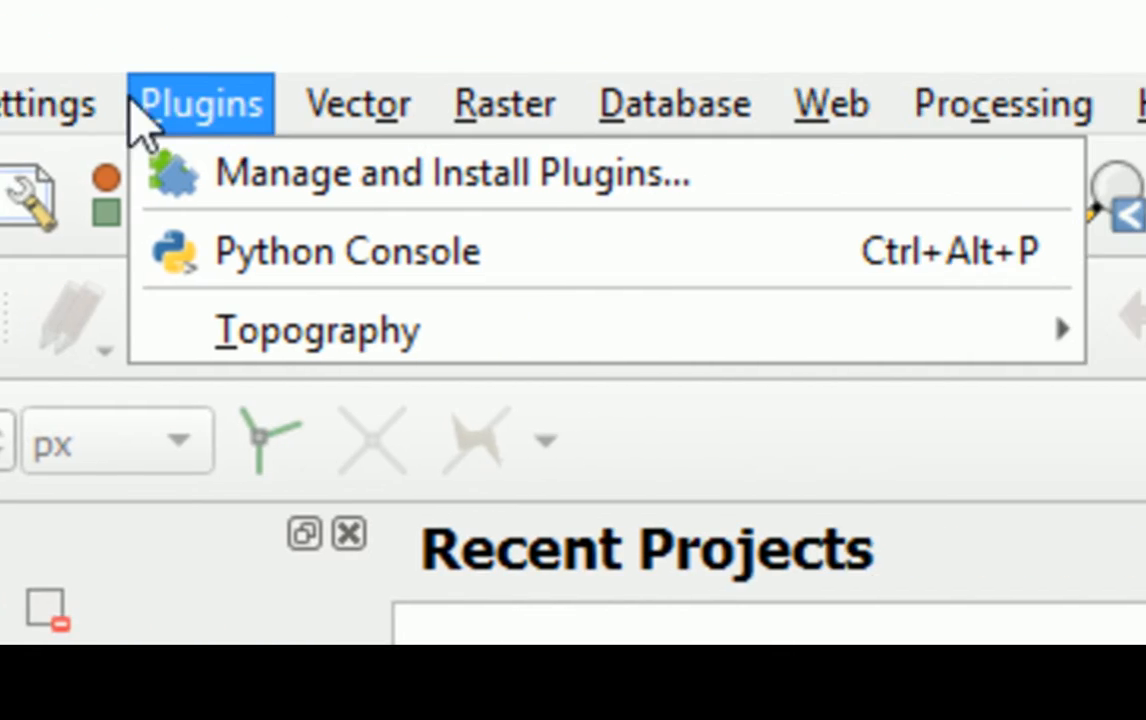
click(635, 172)
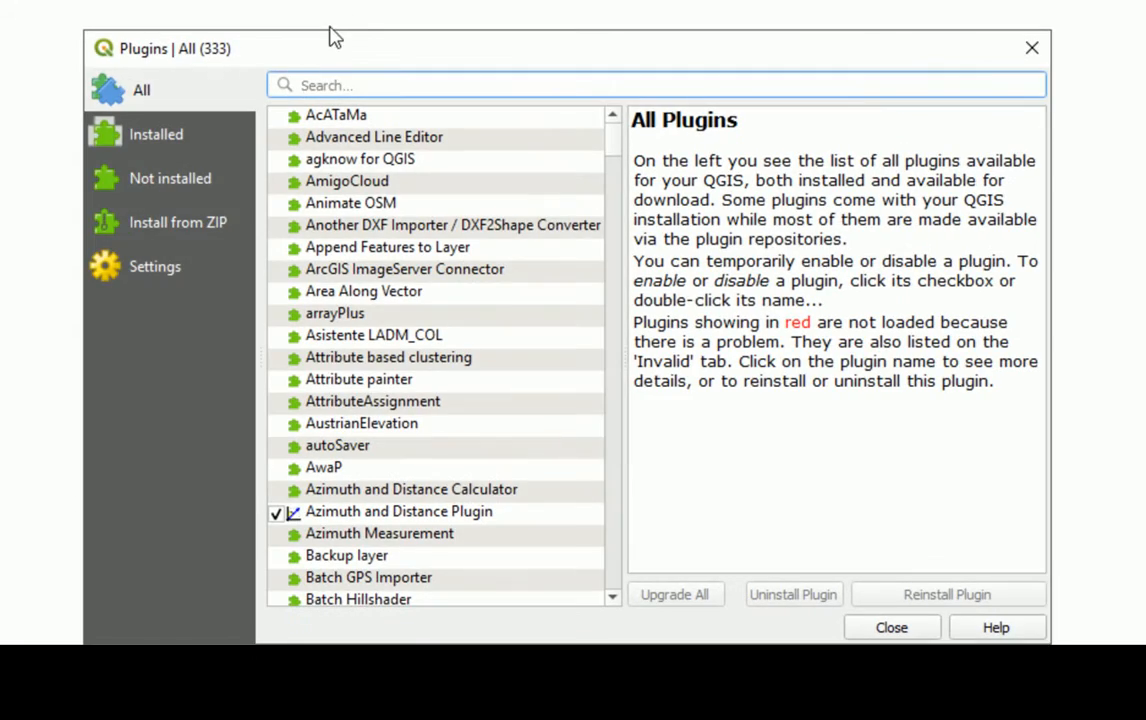
drag(330, 30, 330, 0)
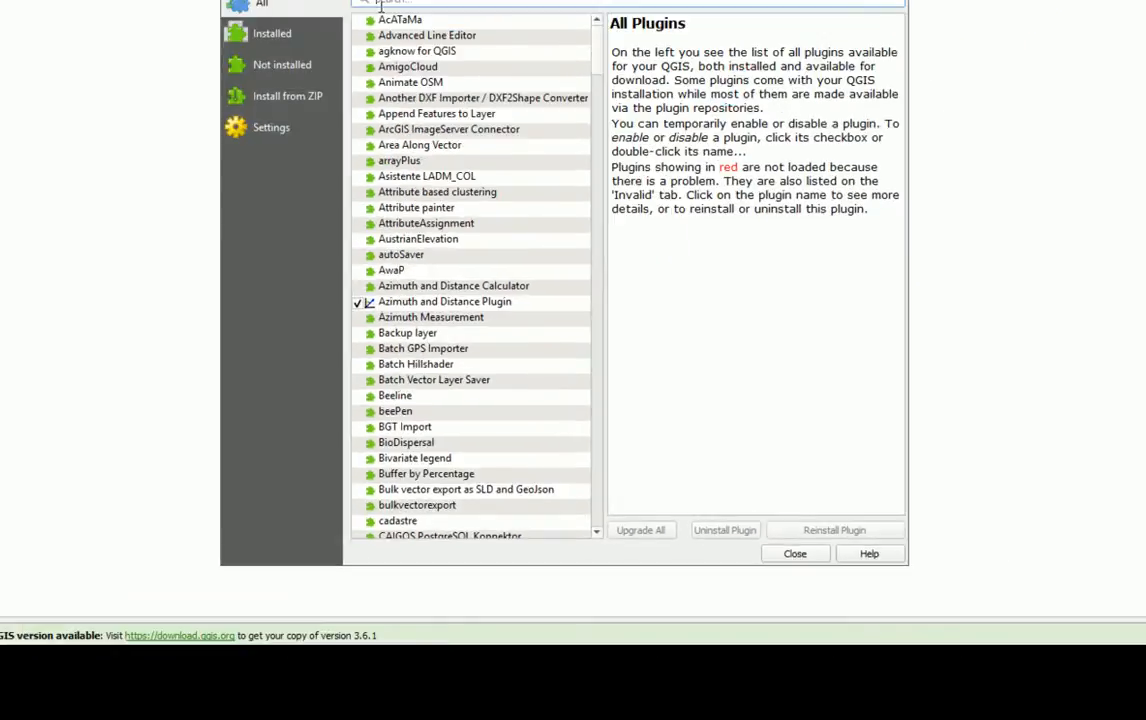
text(azh)
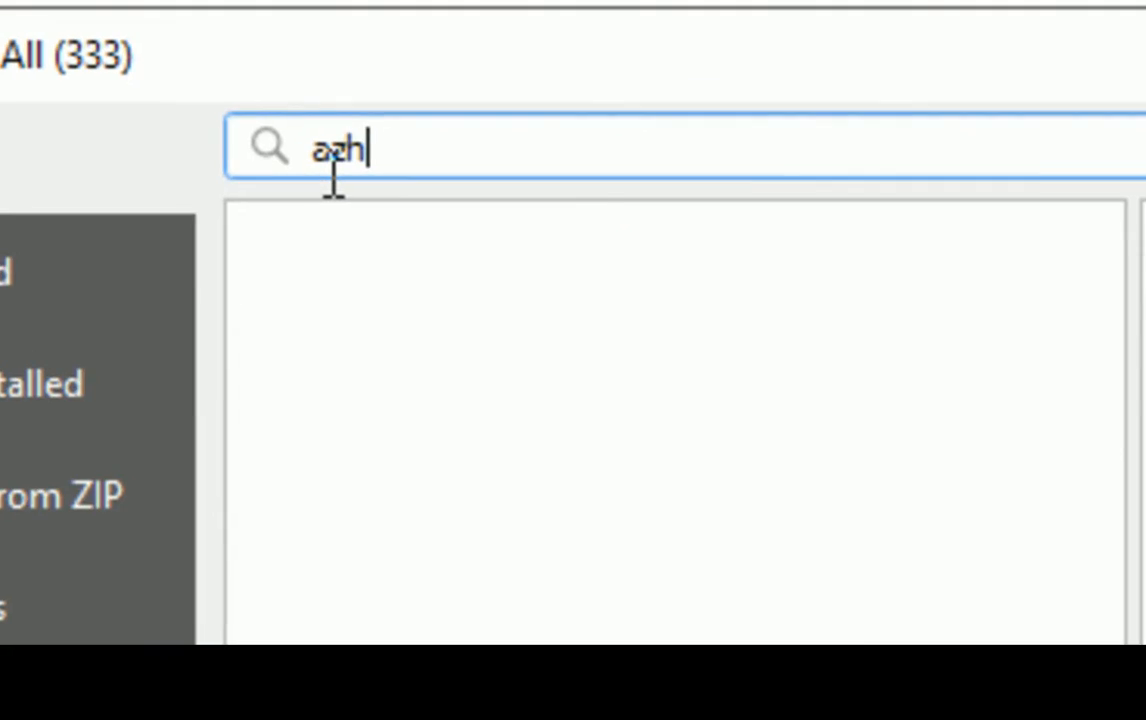
key(BackSpace)
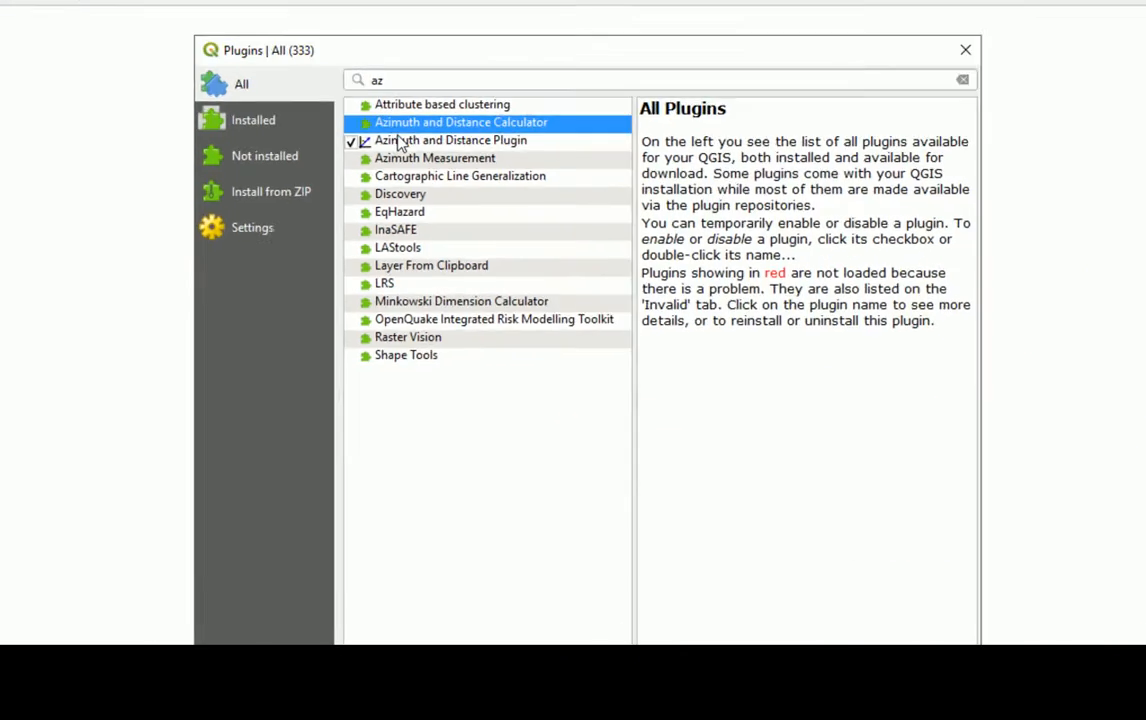
click(424, 333)
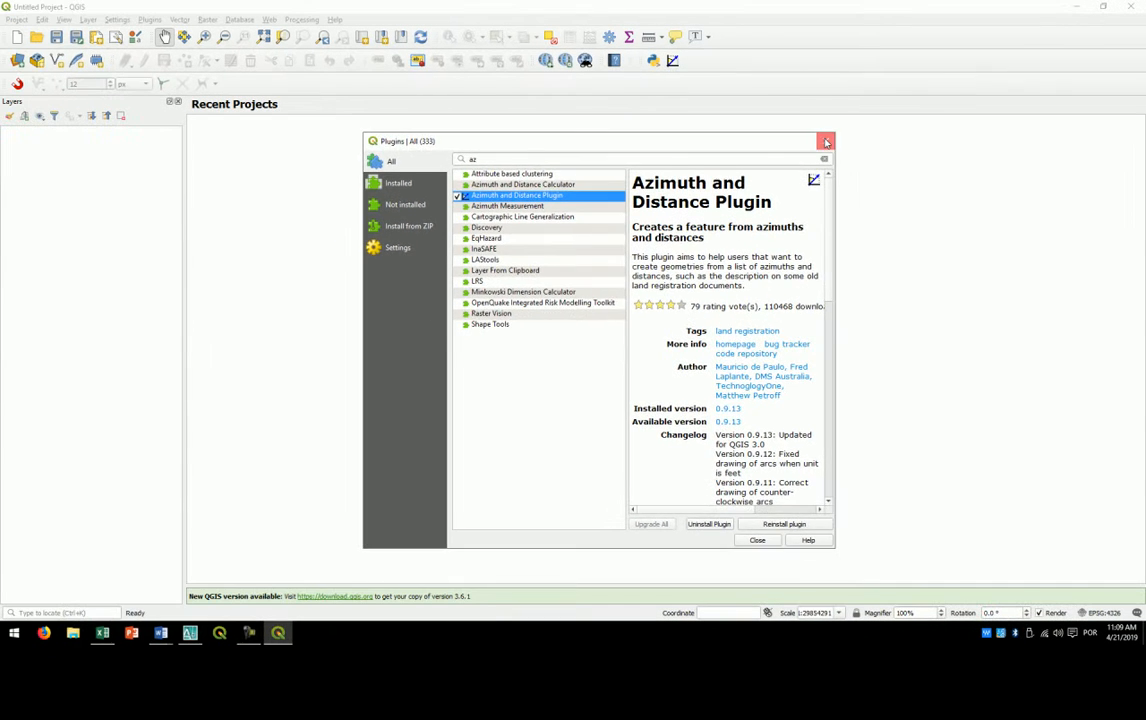
click(861, 49)
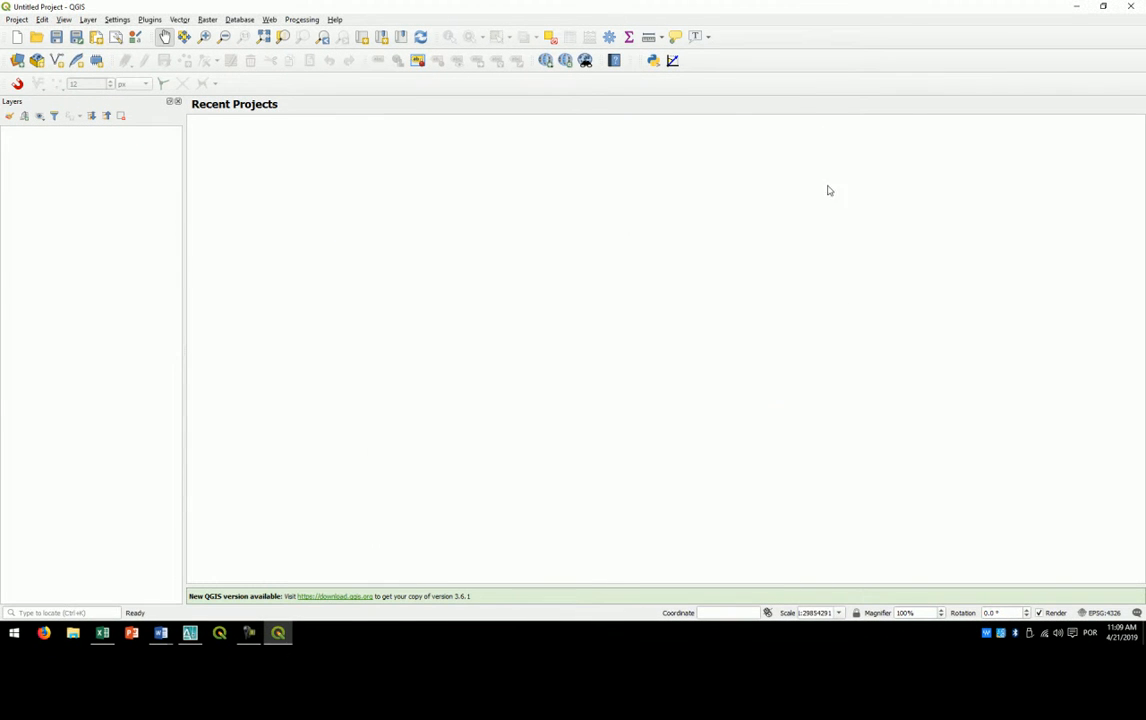
- Show the Snapping Toolbar and open the Azimuth and Distance plugin
right_click(868, 70)
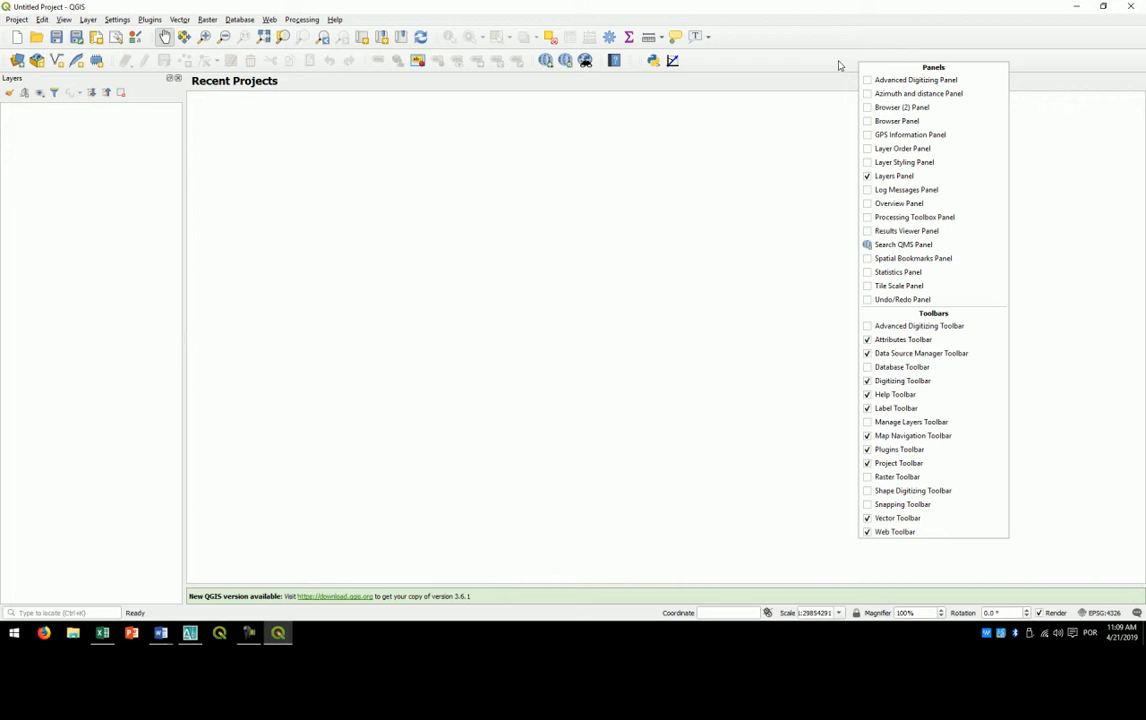
click(868, 506)
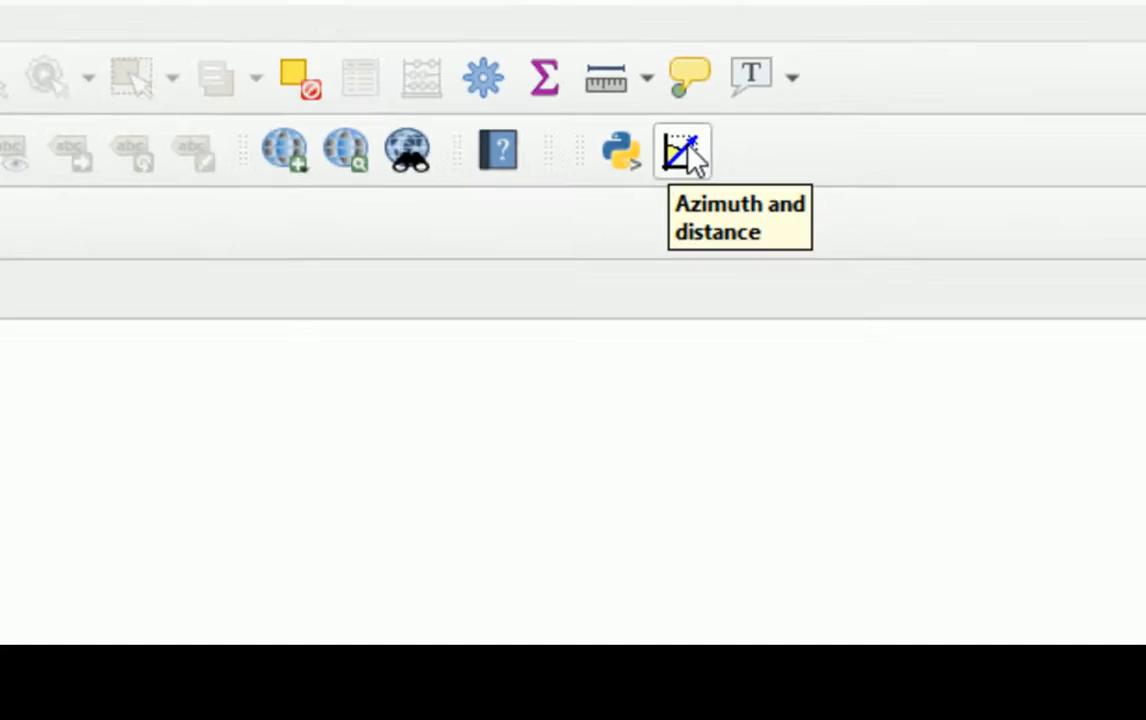
click(684, 152)
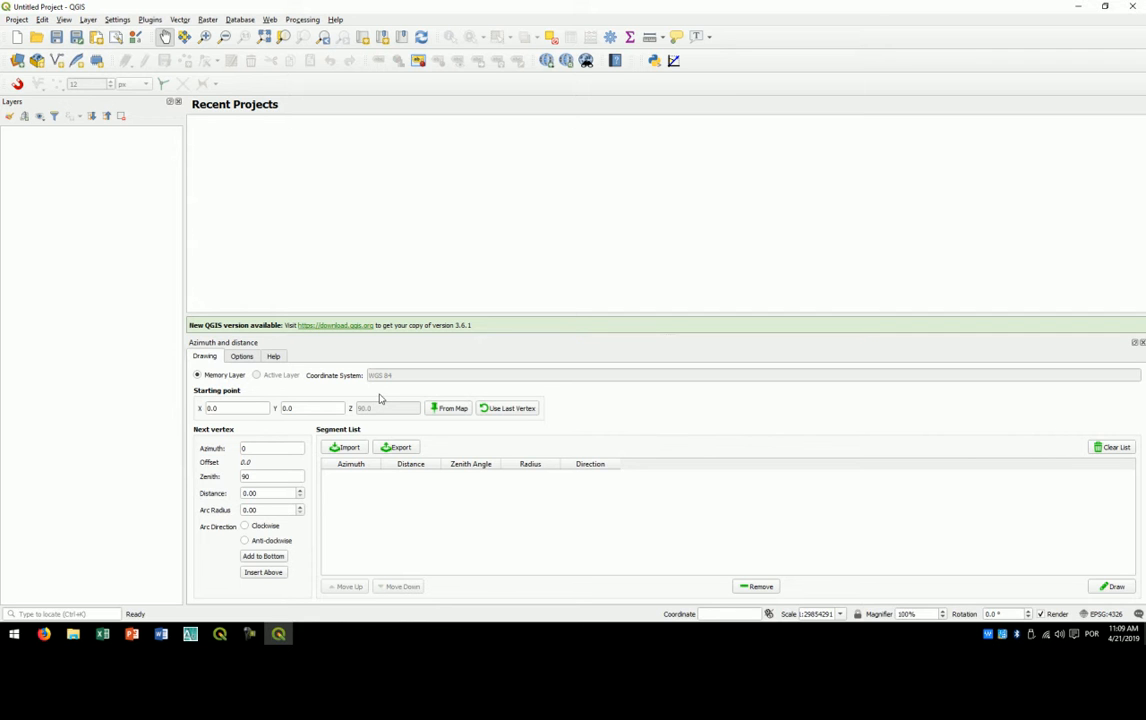
- Copy 489742.00 from cell N25 of the Excel workbook and paste it as the starting point's X in QGIS
drag(218, 408, 205, 408)
drag(295, 408, 282, 406)
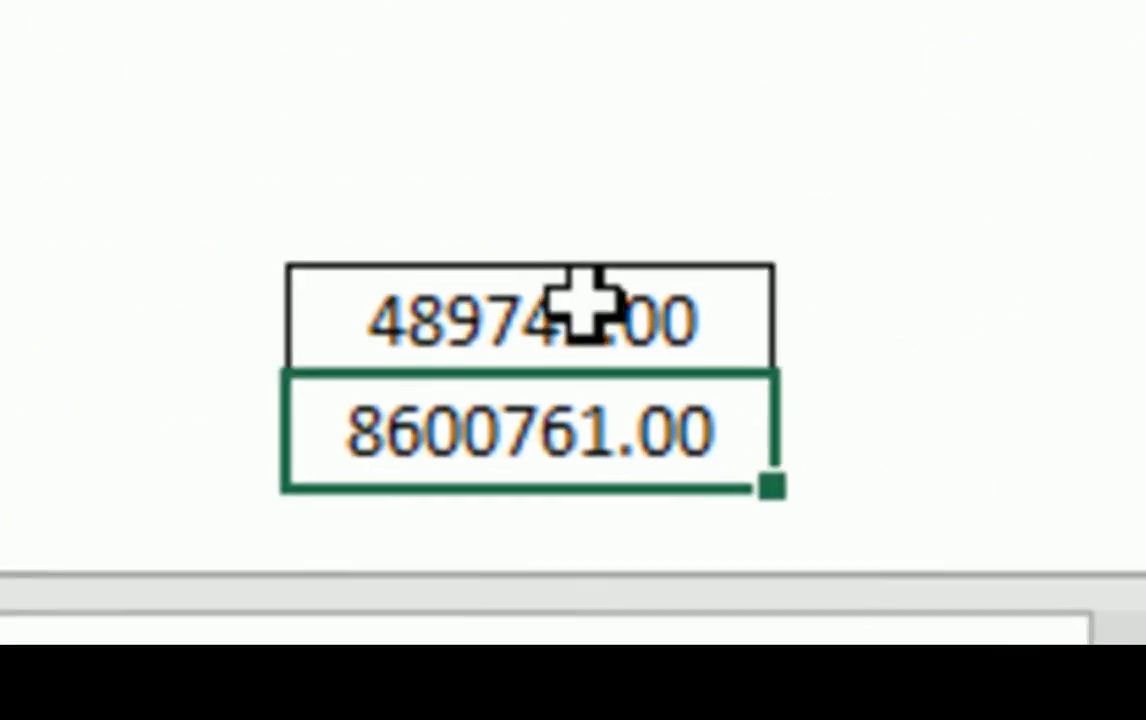
click(678, 437)
right_click(568, 298)
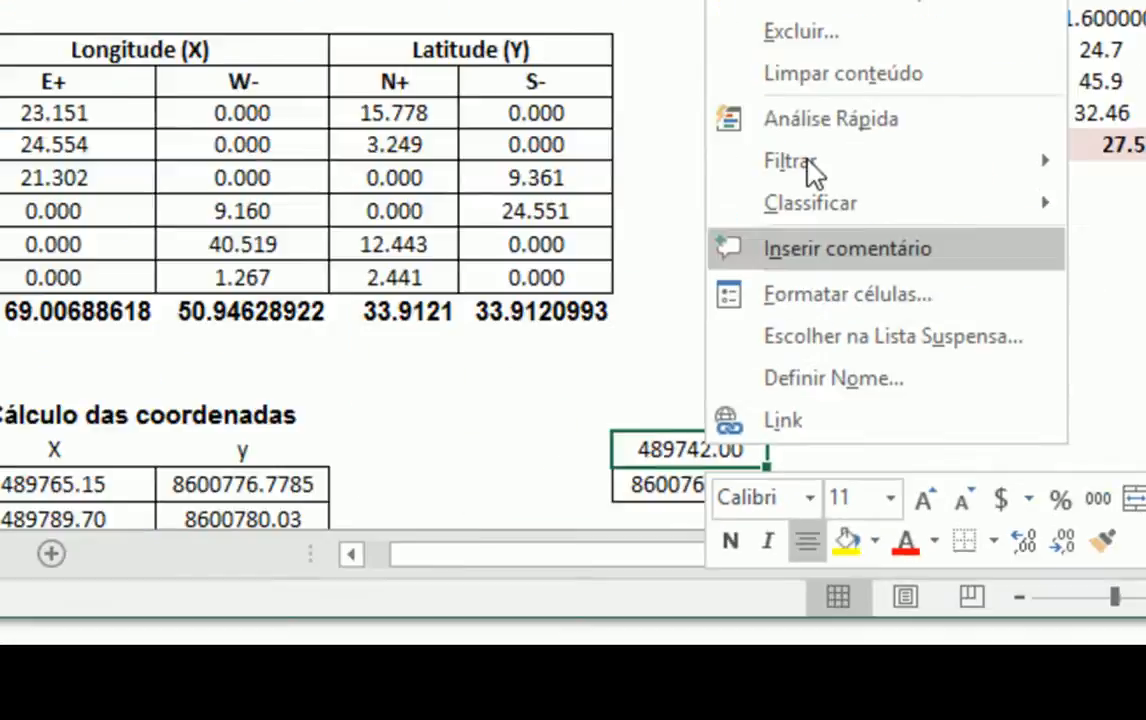
click(765, 256)
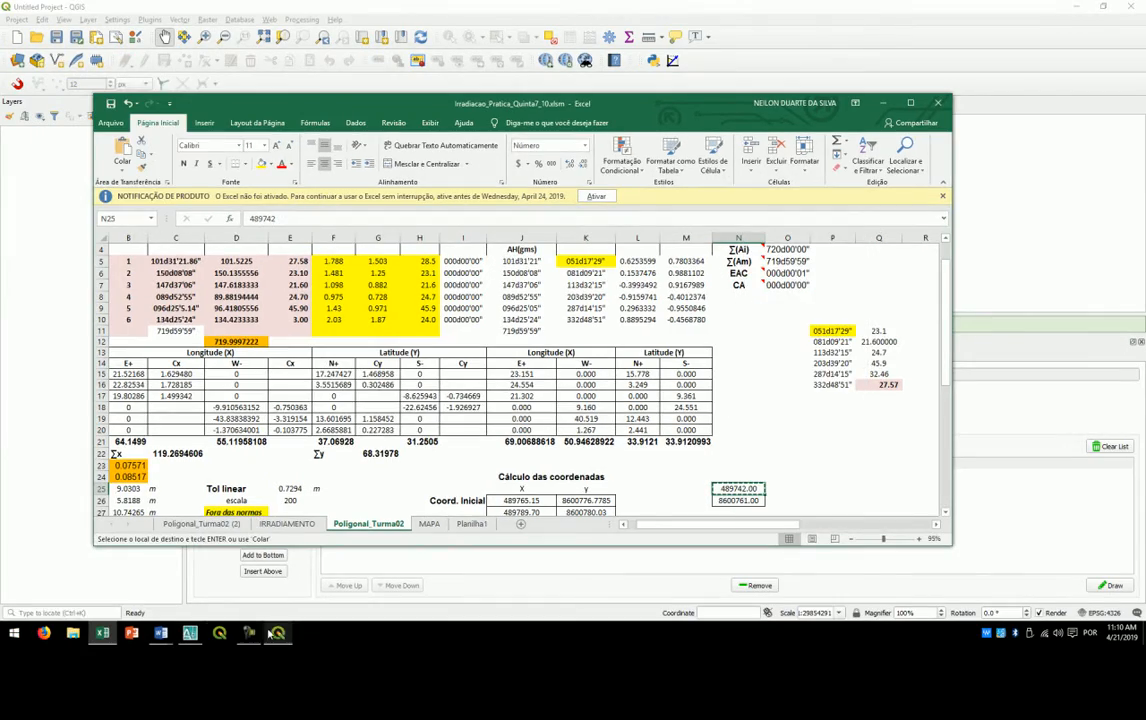
click(278, 633)
drag(232, 408, 187, 413)
key(ctrl+v)
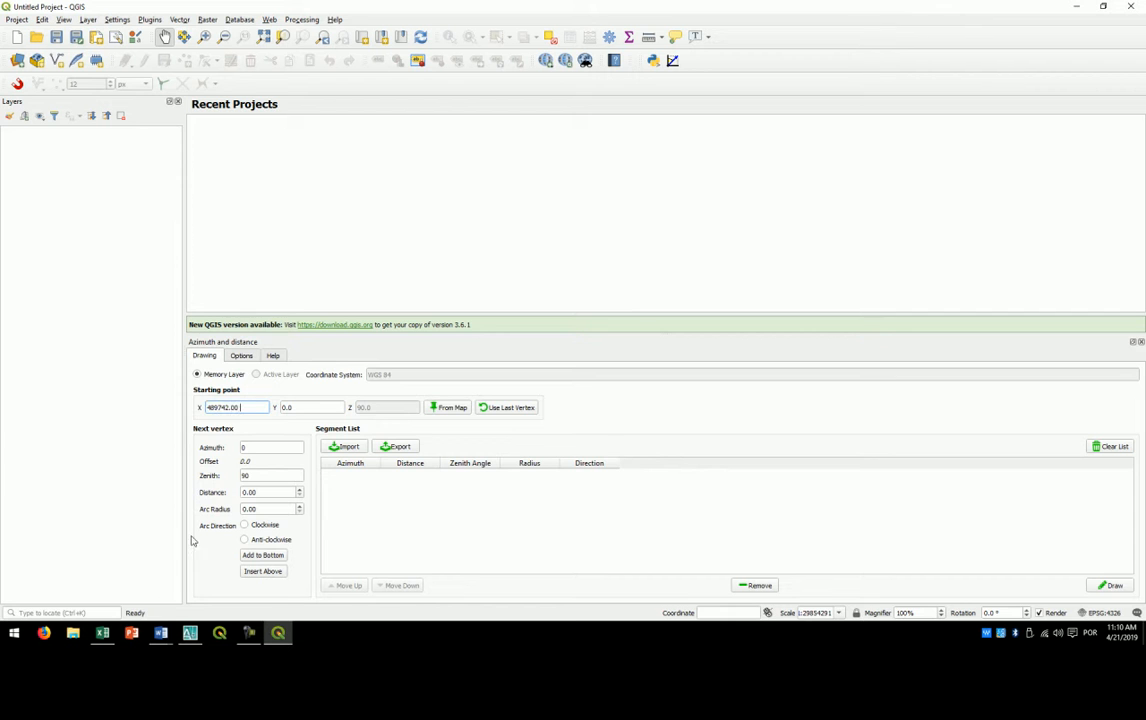
- Copy 8600761.00 from cell N26 of the Excel workbook and paste it as the starting point's Y in QGIS
click(102, 633)
right_click(723, 502)
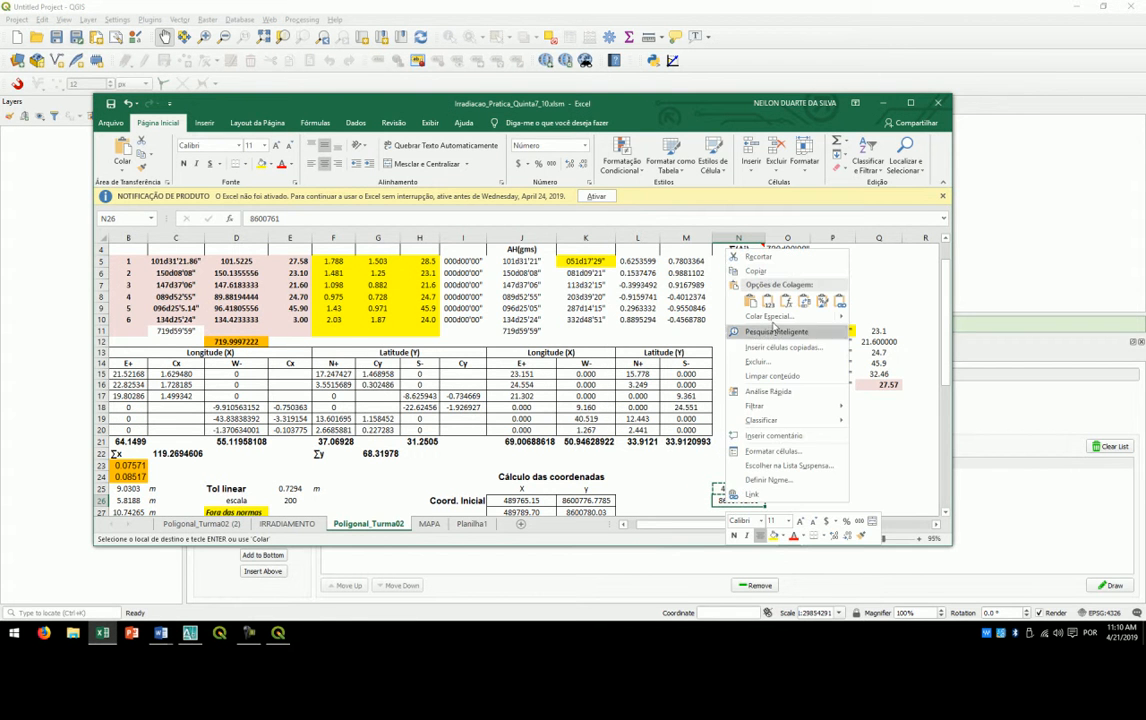
click(700, 246)
click(278, 633)
drag(307, 408, 287, 410)
key(ctrl+v)
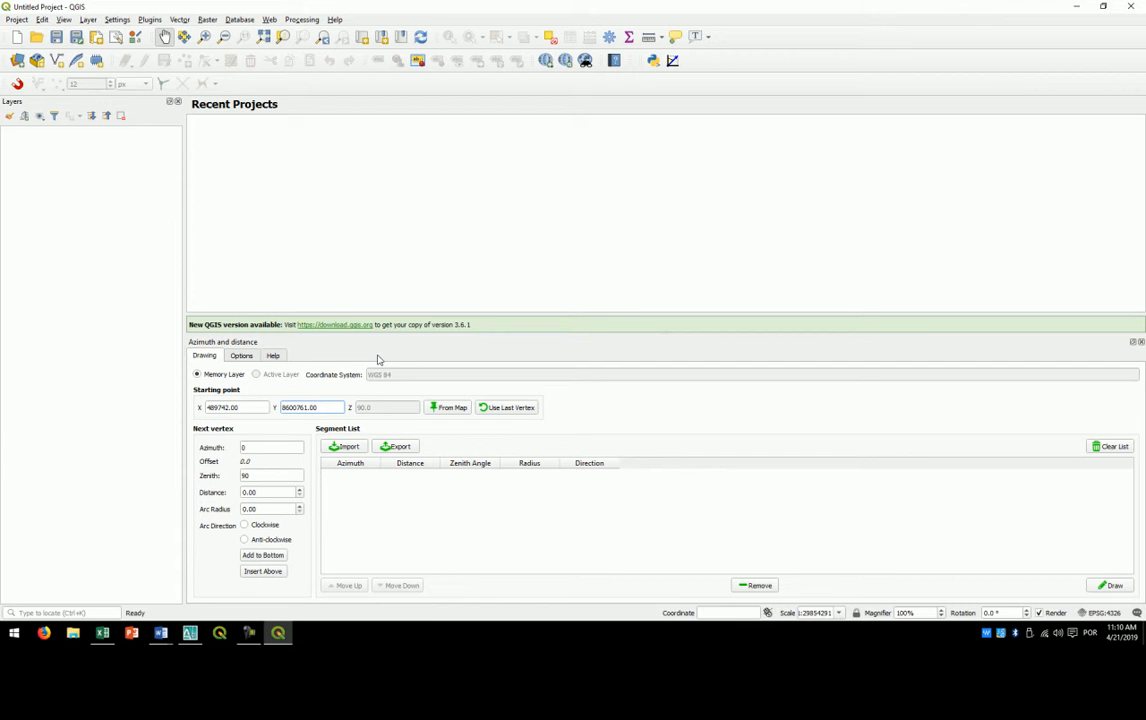
- Enlarge the Azimuth and distance panel, point out the azimuth and distance fields, and set the arc direction to Clockwise
drag(456, 333, 446, 247)
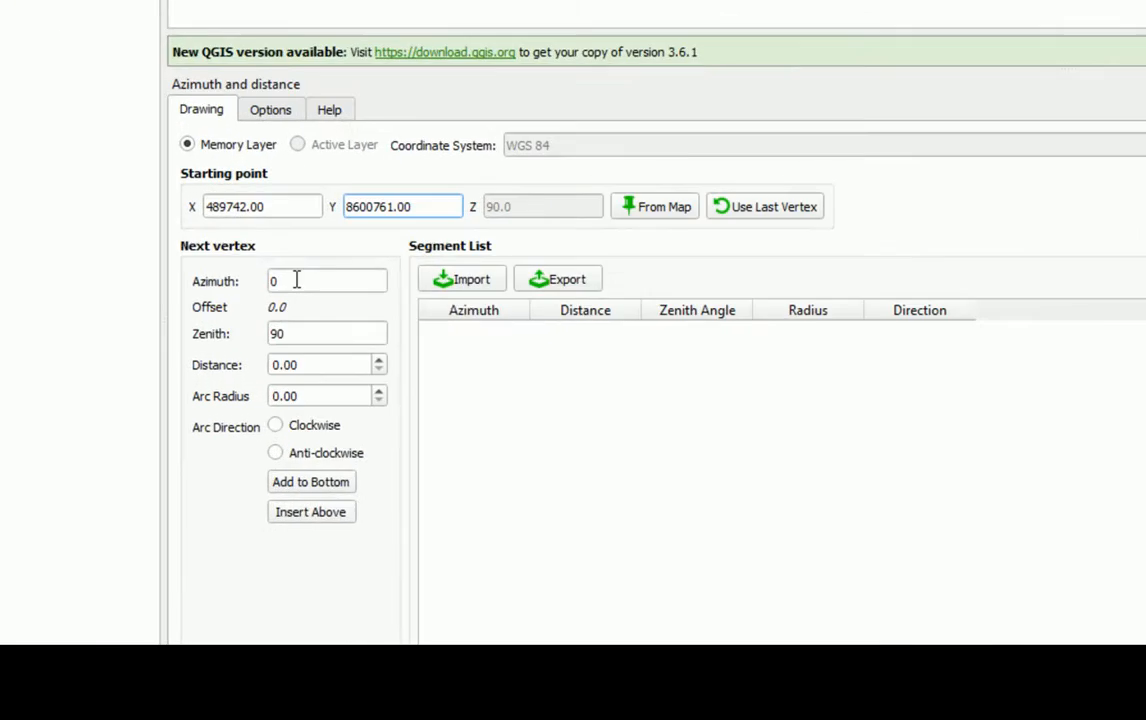
double_click(241, 330)
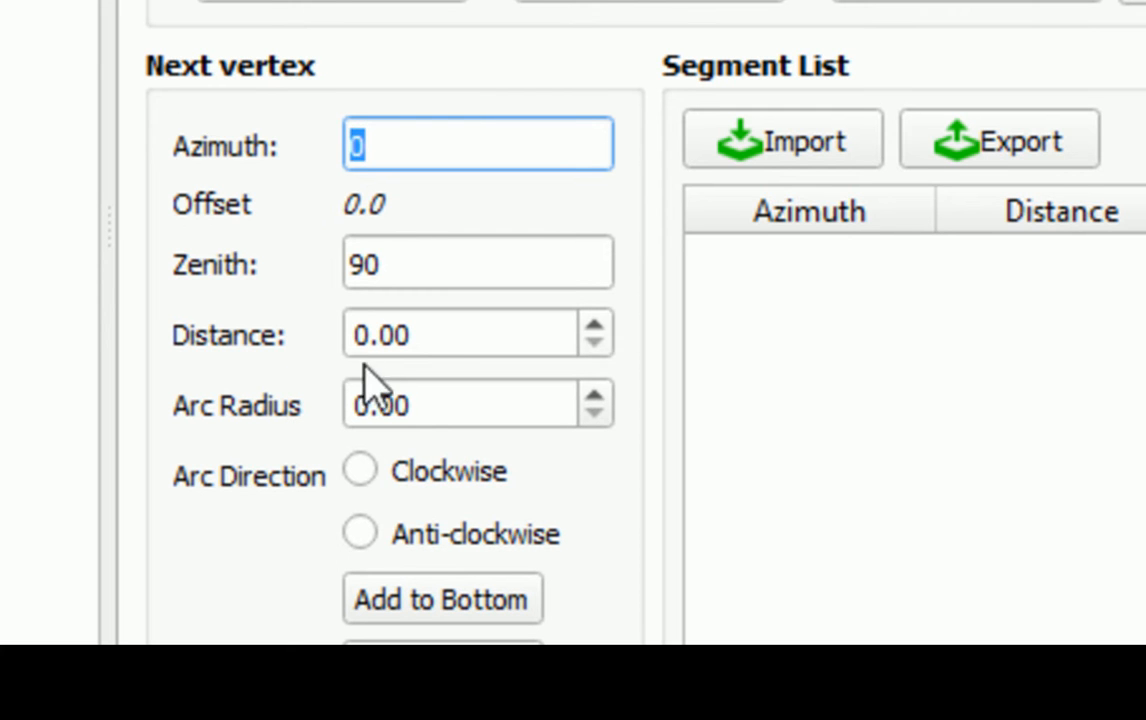
double_click(432, 338)
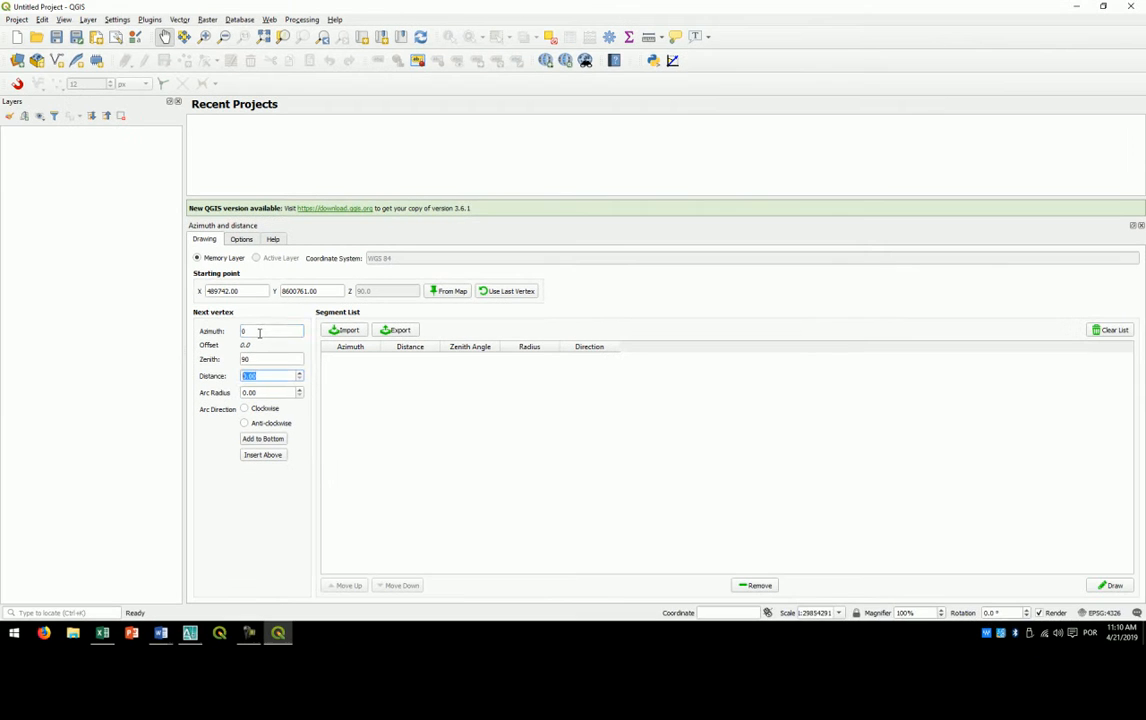
click(259, 331)
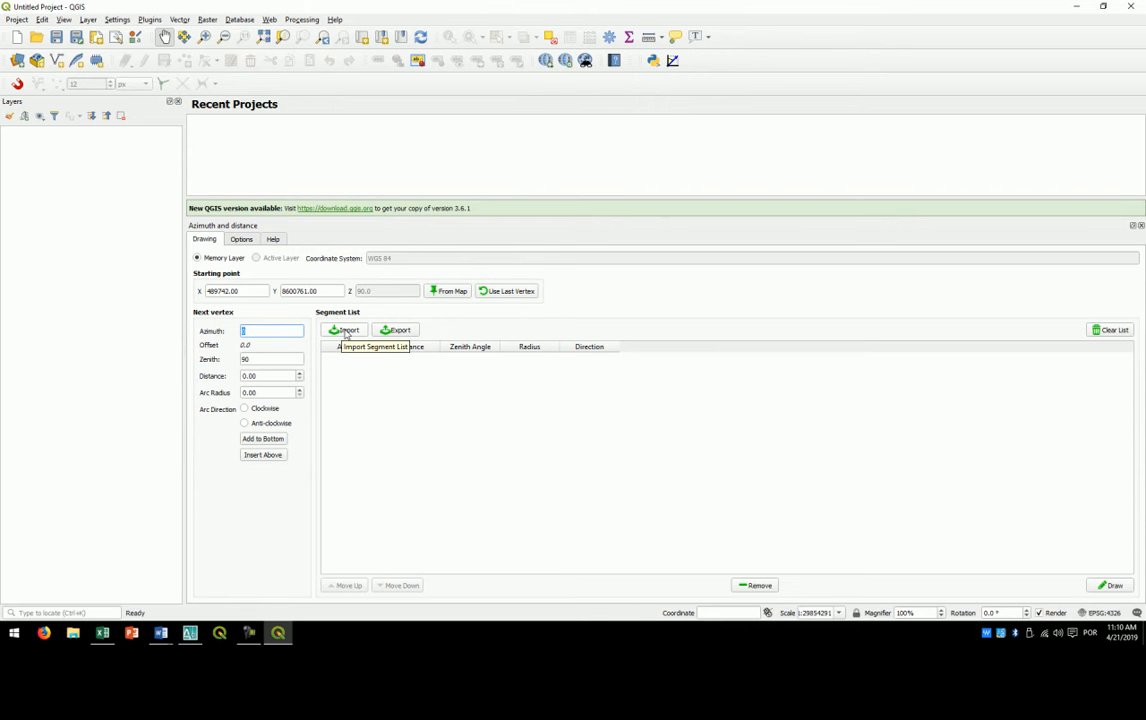
click(270, 411)
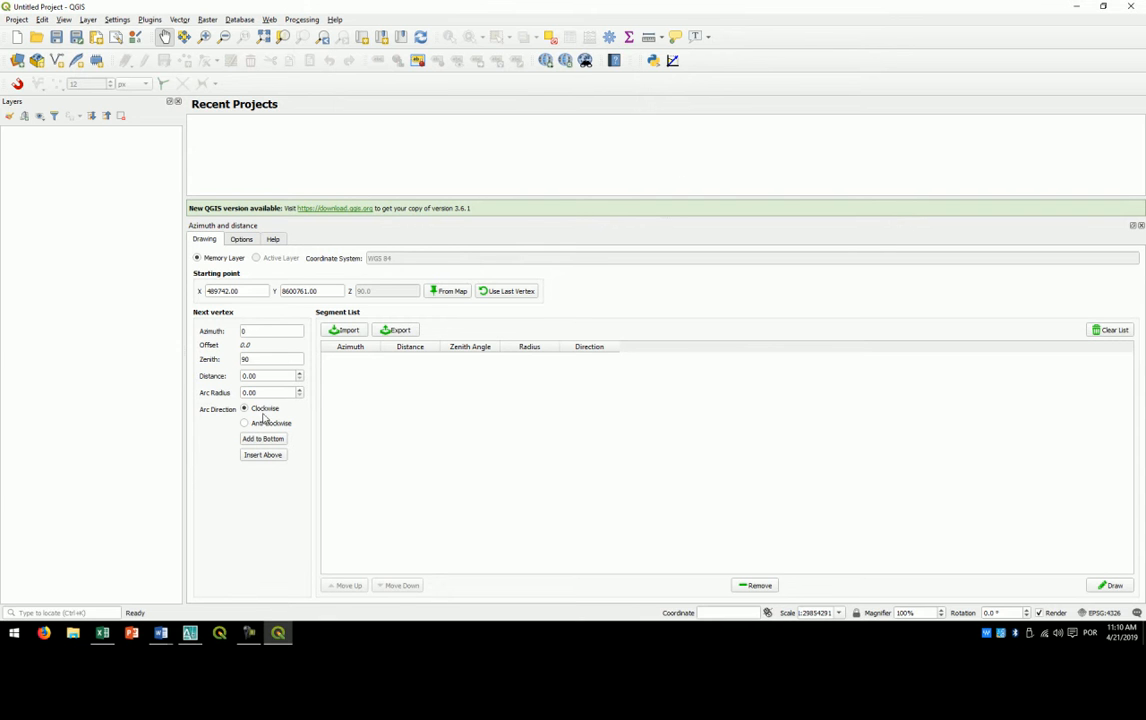
- Import the segment list of azimuths and distances from a file and dismiss the message
click(346, 331)
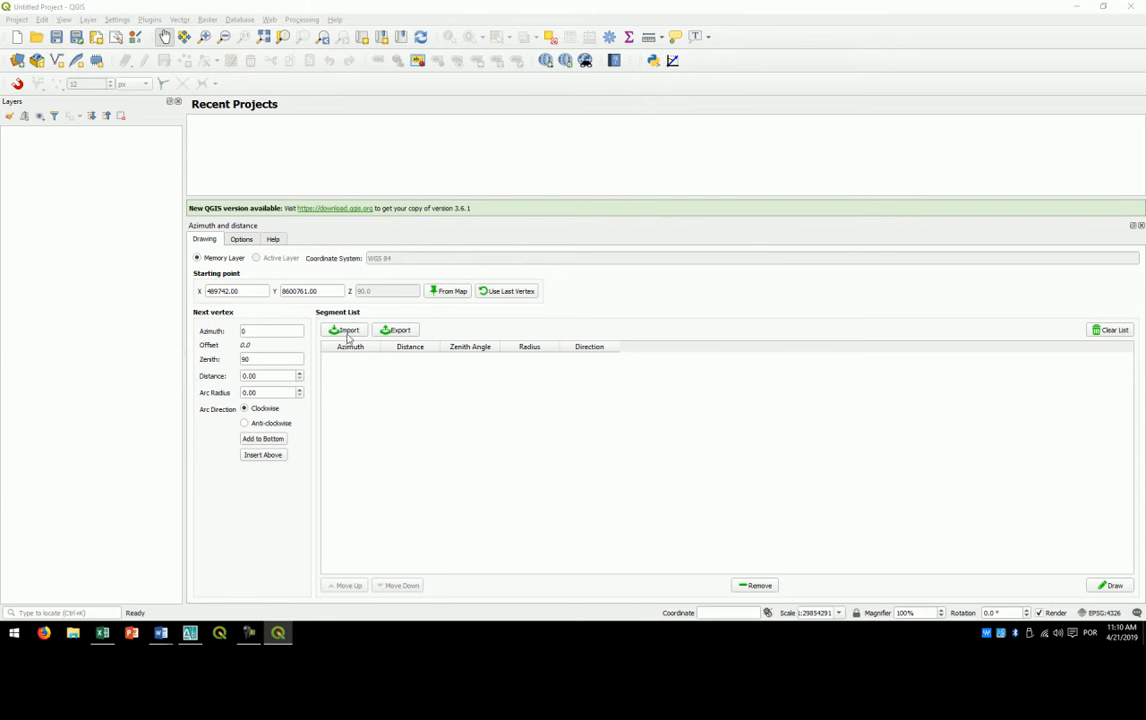
double_click(142, 96)
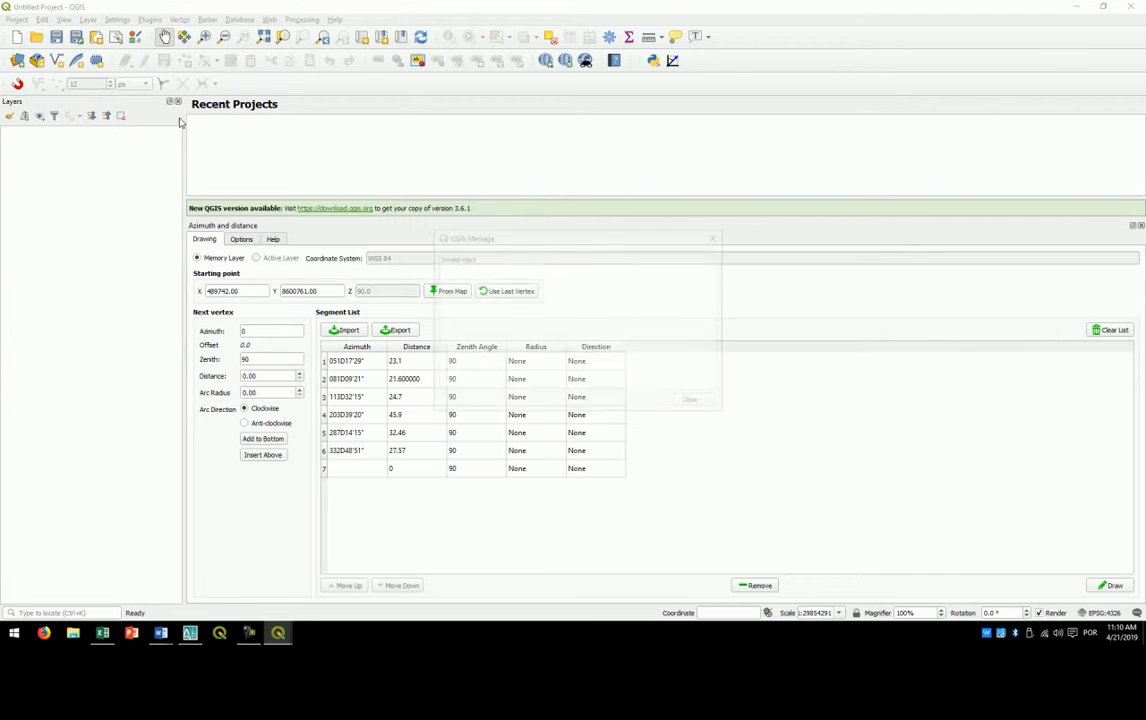
click(692, 403)
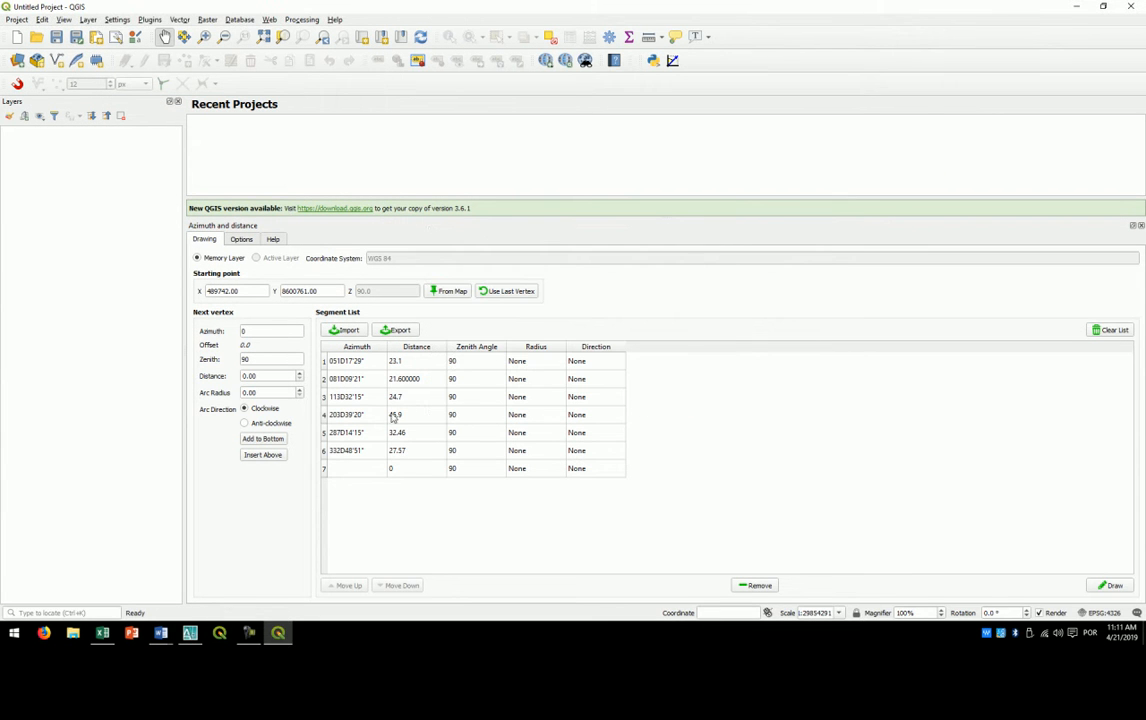
- Remove the empty seventh row from the segment list and reduce the height of the Azimuth and distance panel
click(340, 472)
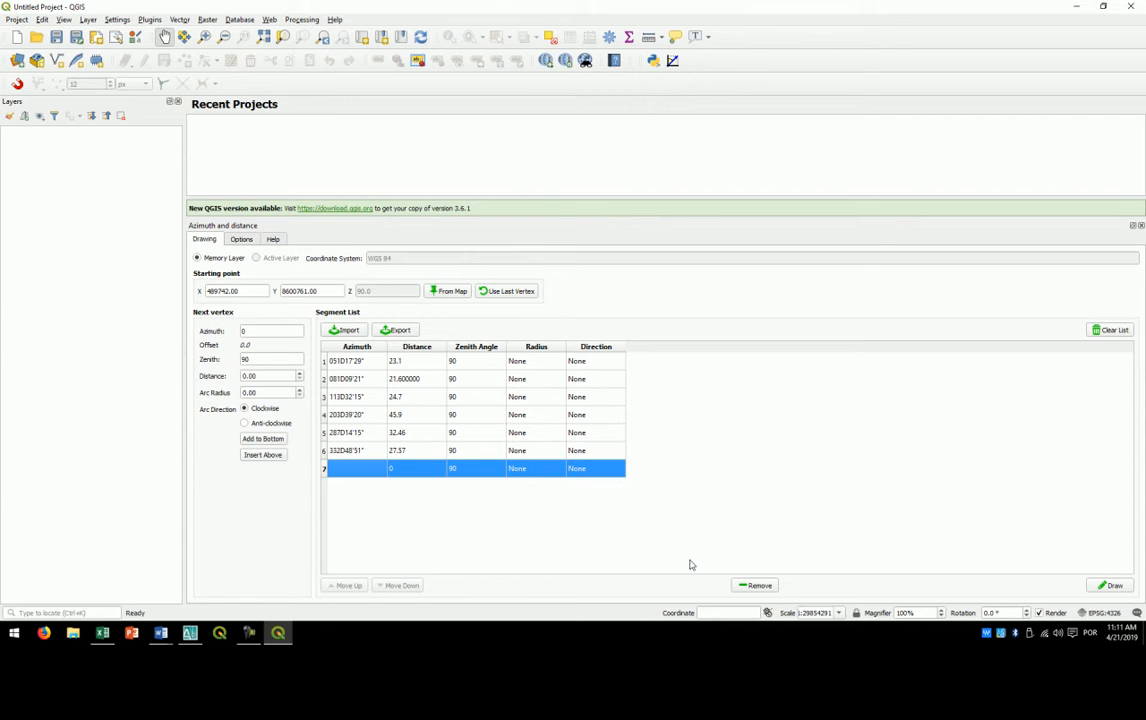
click(758, 585)
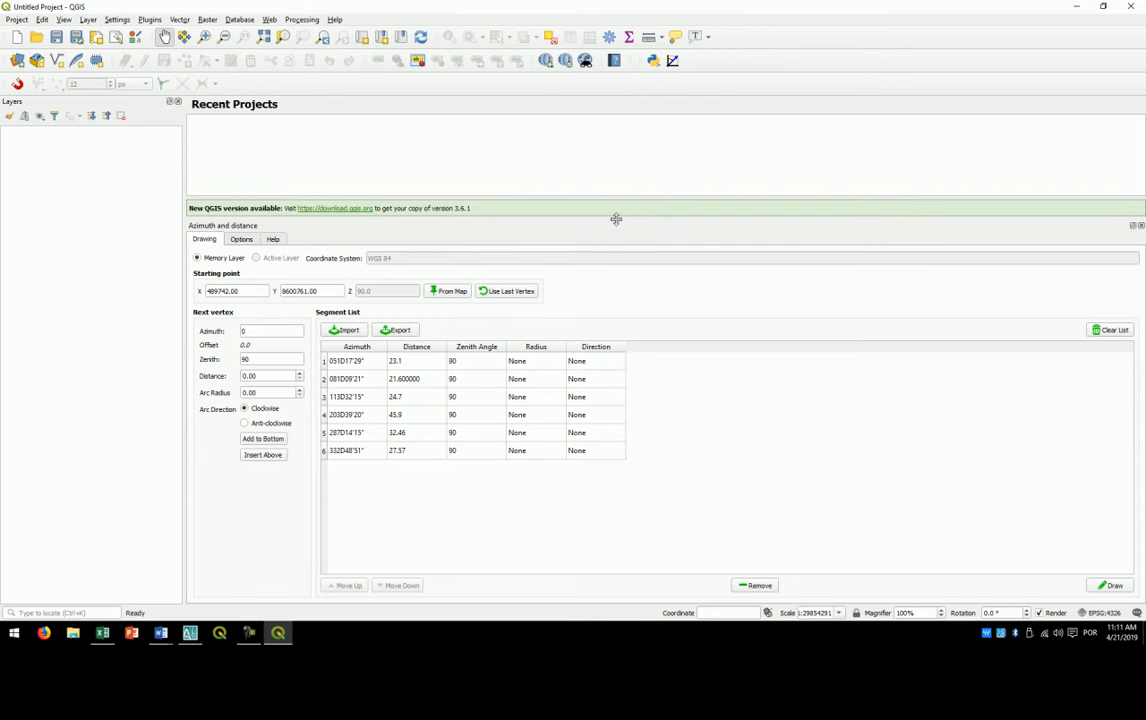
drag(617, 220, 620, 315)
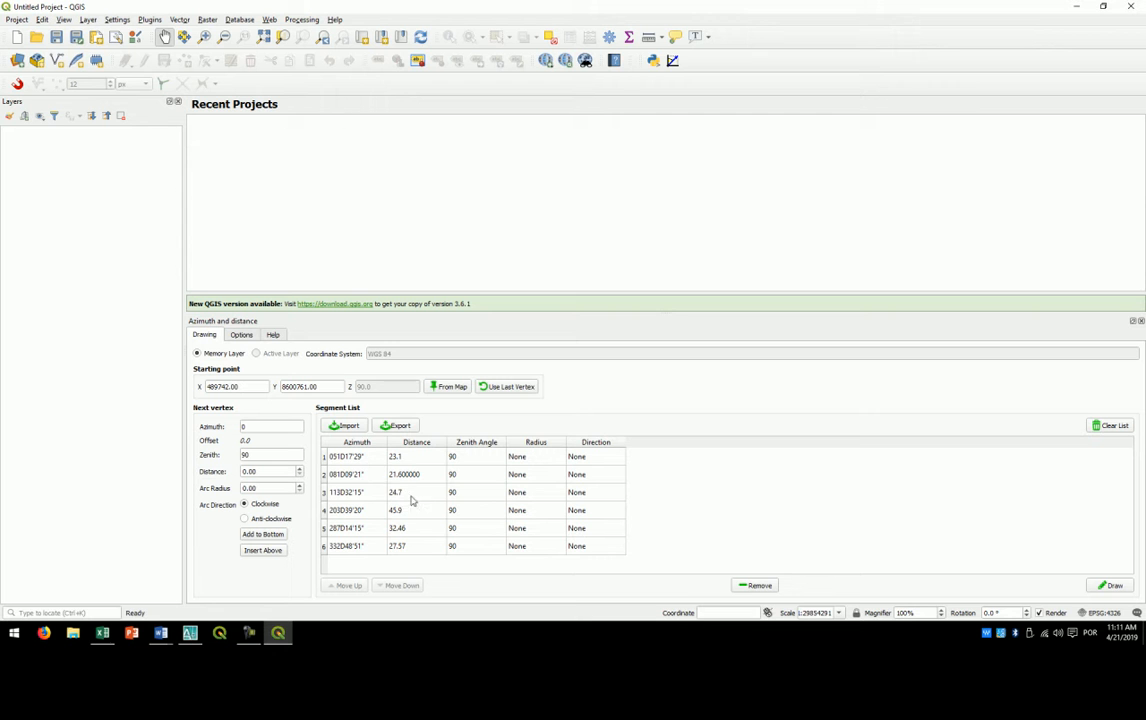
- Open poligonal.txt from the desktop, examine how its azimuths, separators and distances are written, and close it
click(278, 632)
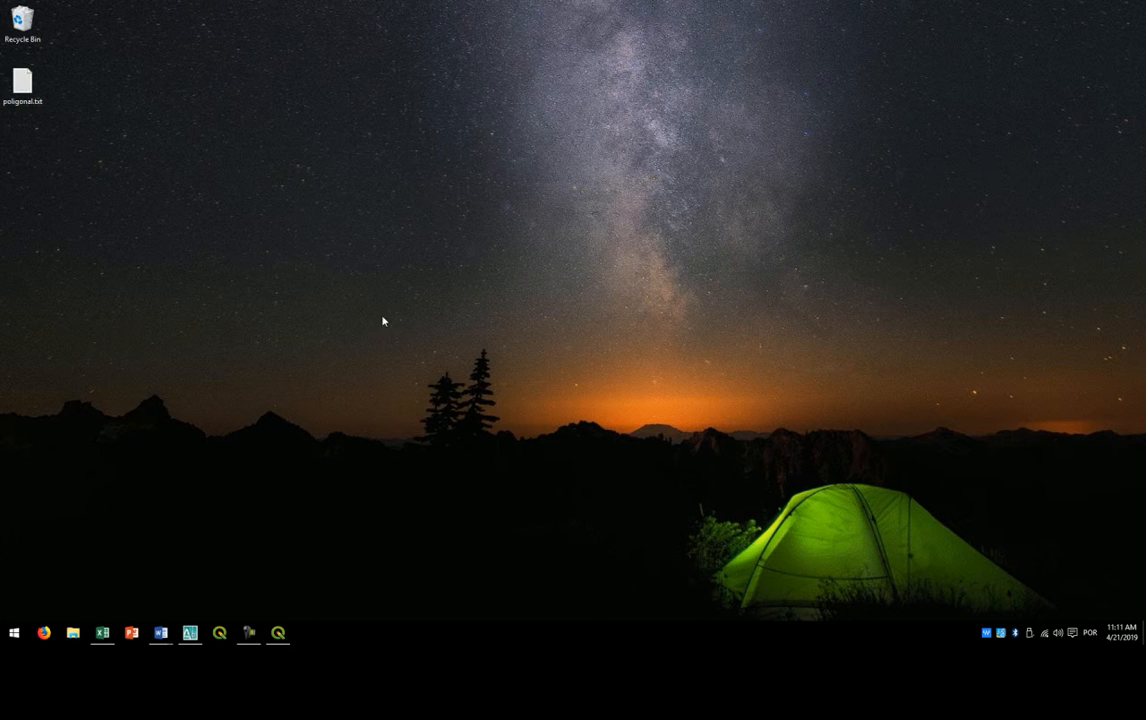
double_click(27, 93)
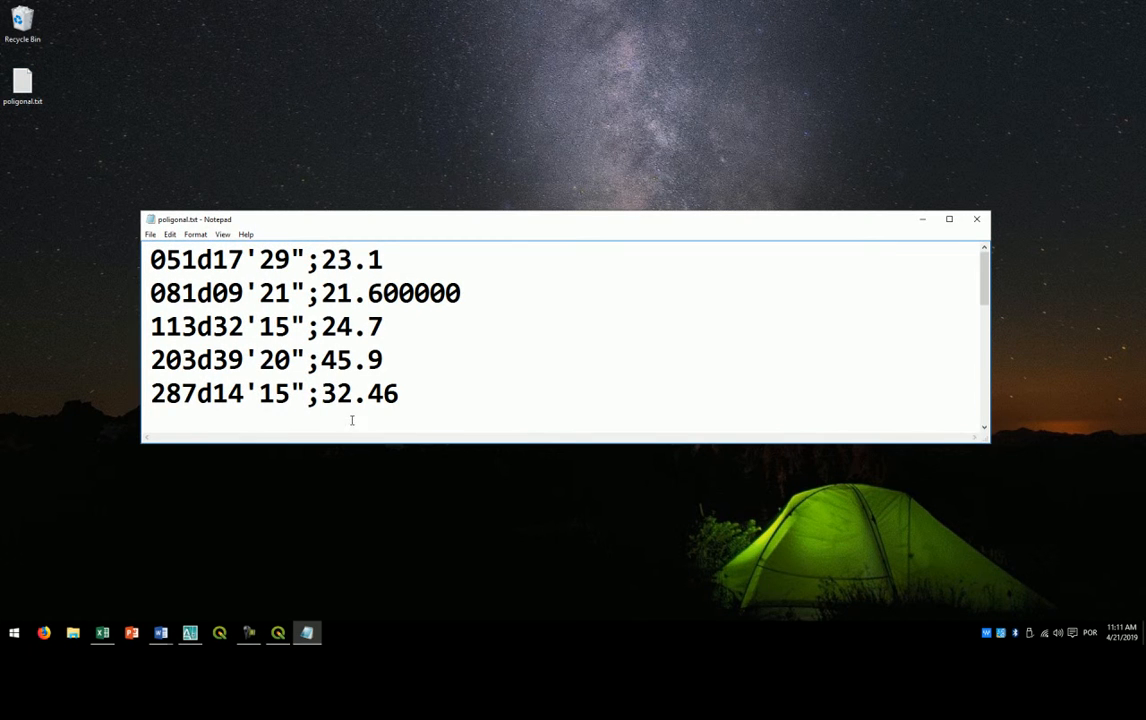
drag(354, 447, 351, 535)
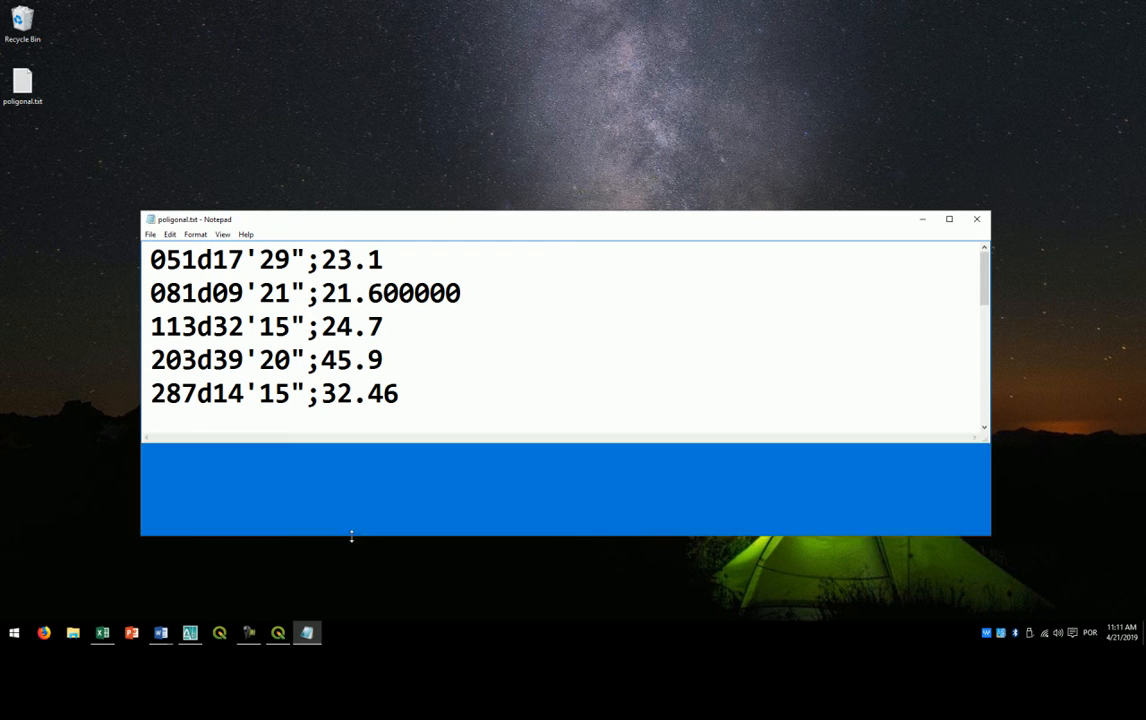
drag(306, 260, 199, 260)
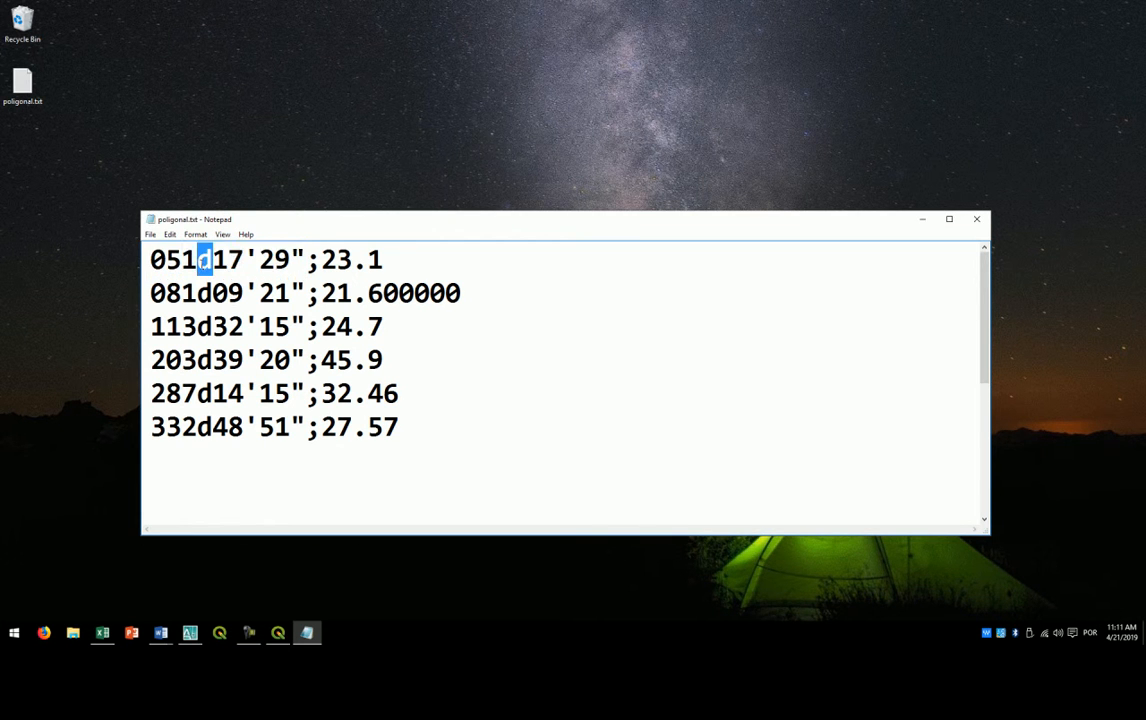
click(245, 260)
drag(305, 260, 319, 428)
drag(306, 260, 152, 260)
drag(306, 260, 383, 260)
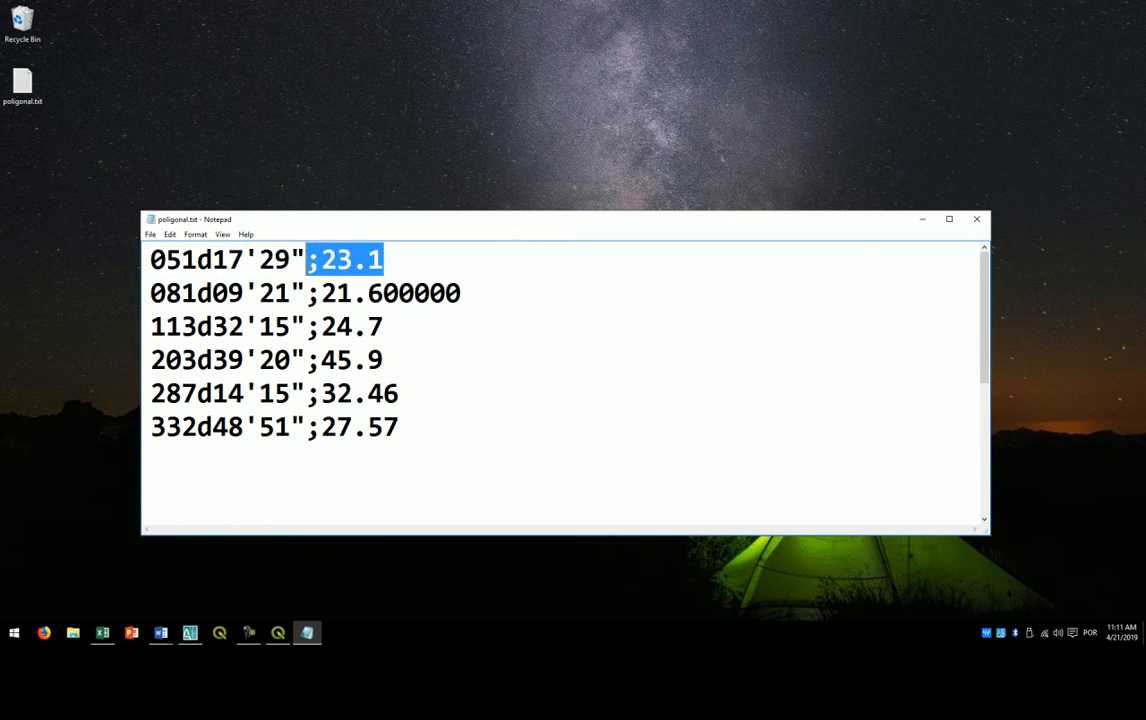
click(338, 261)
click(976, 219)
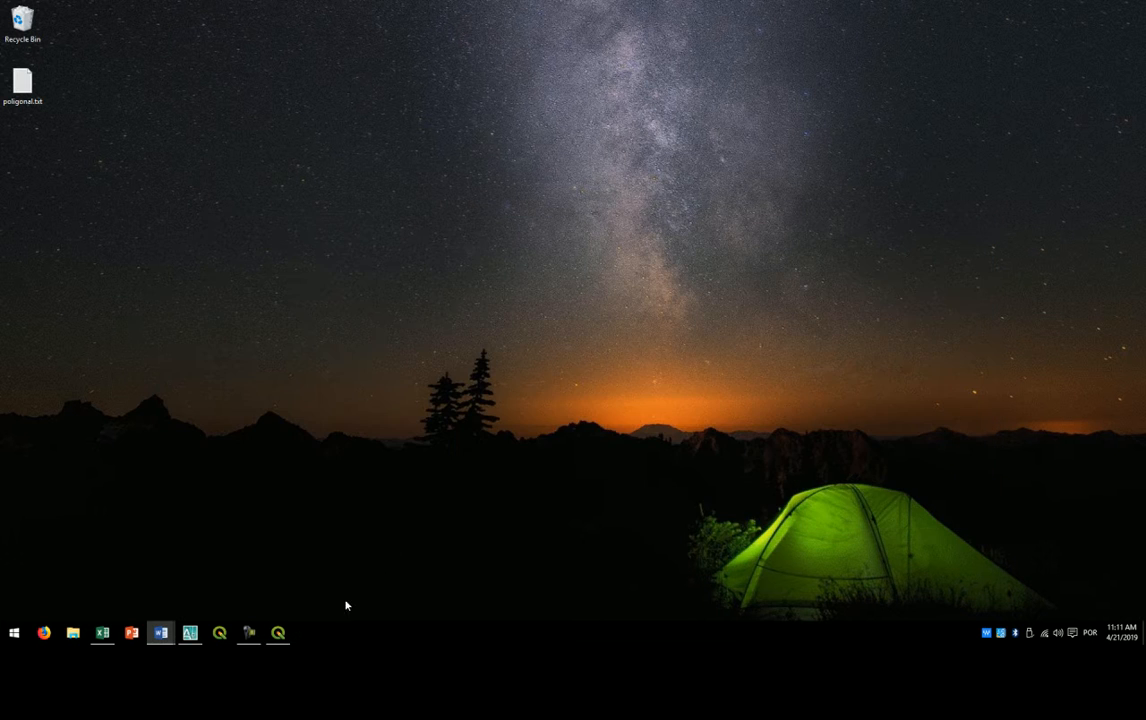
- Return to QGIS, draw the segment list as a memory layer, accept the feature attributes and zoom to the tmp_plot layer
click(278, 632)
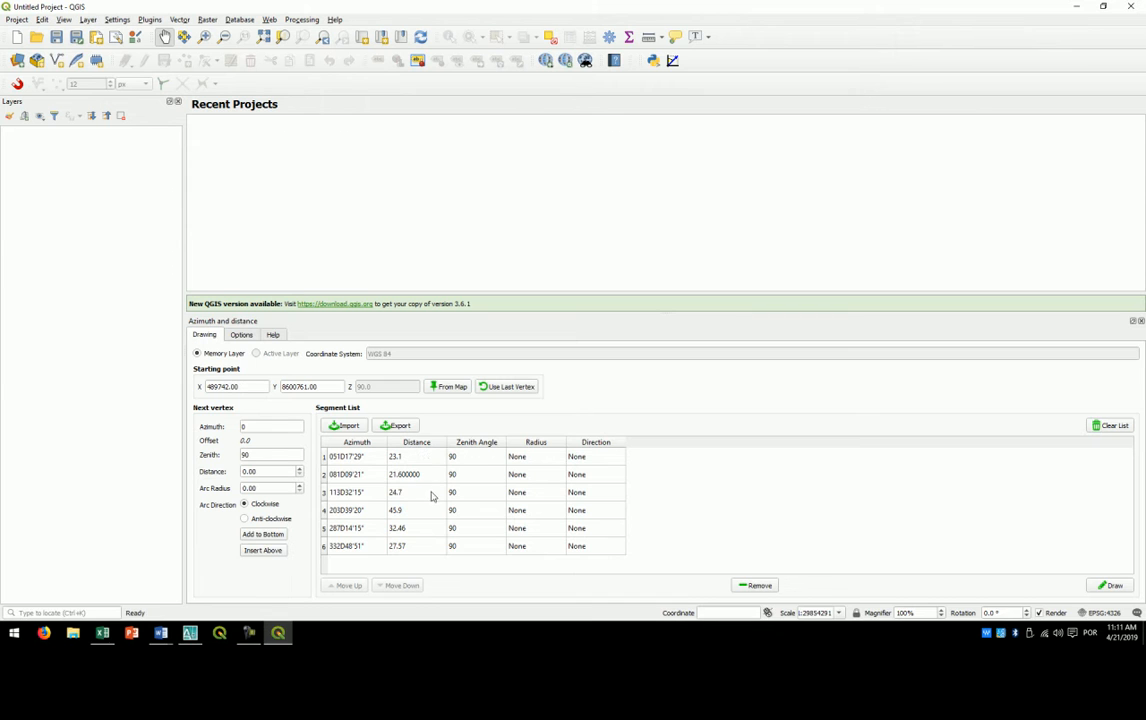
click(1105, 590)
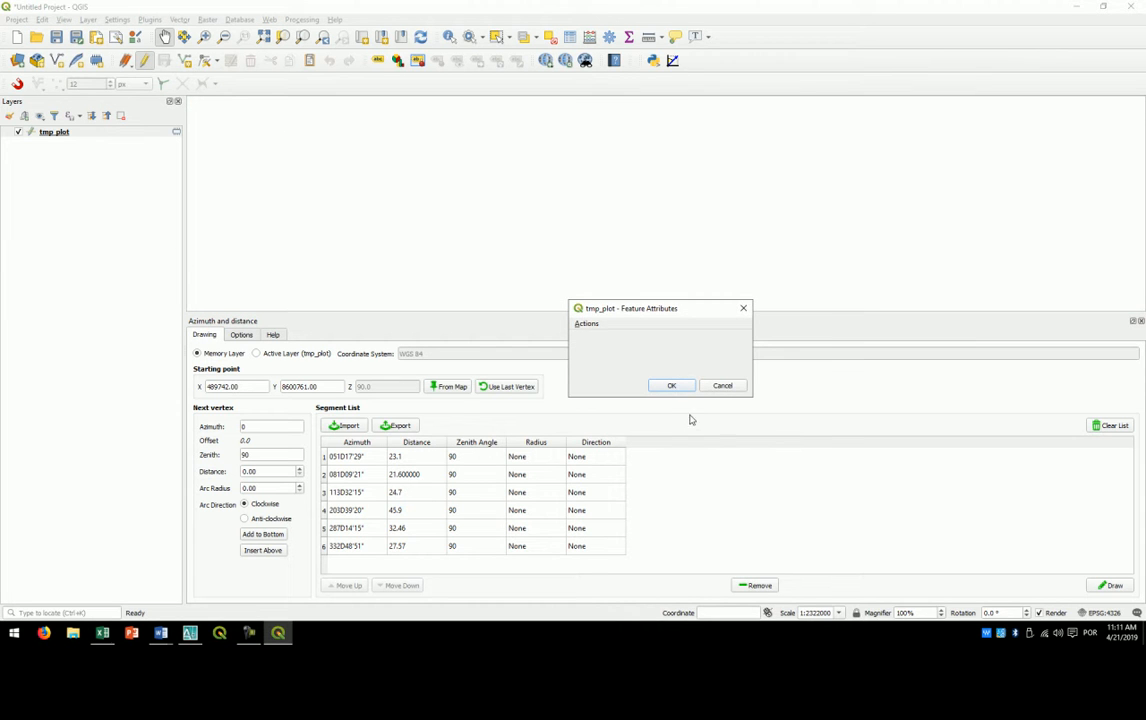
click(672, 387)
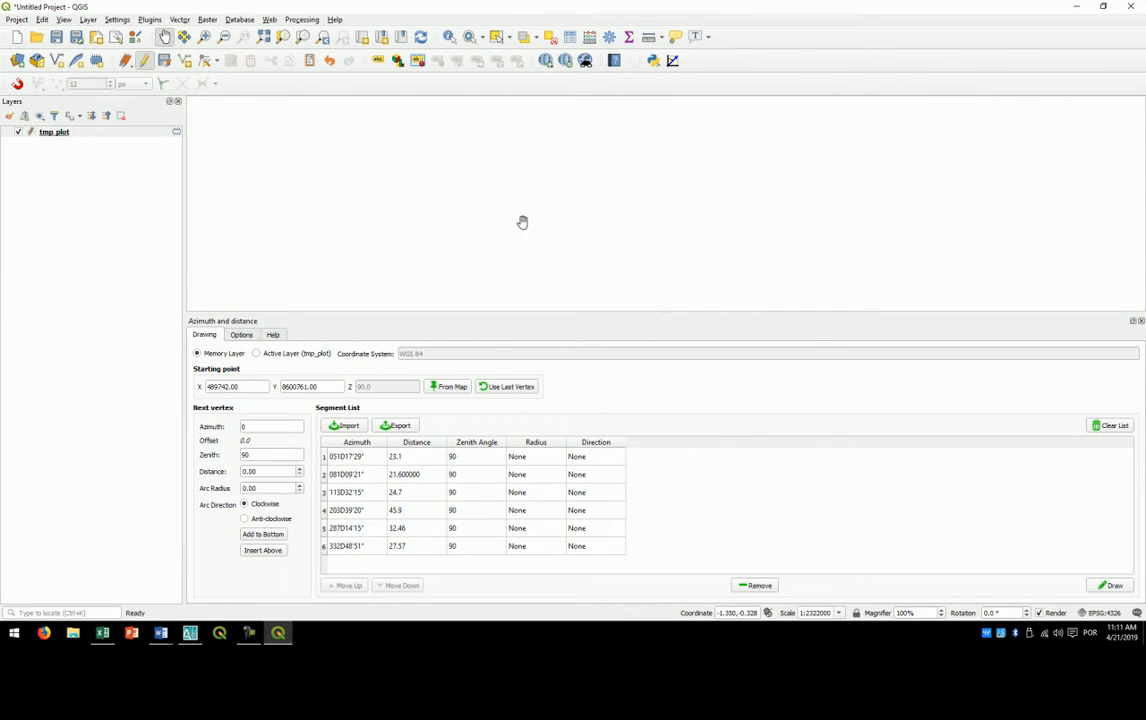
right_click(48, 131)
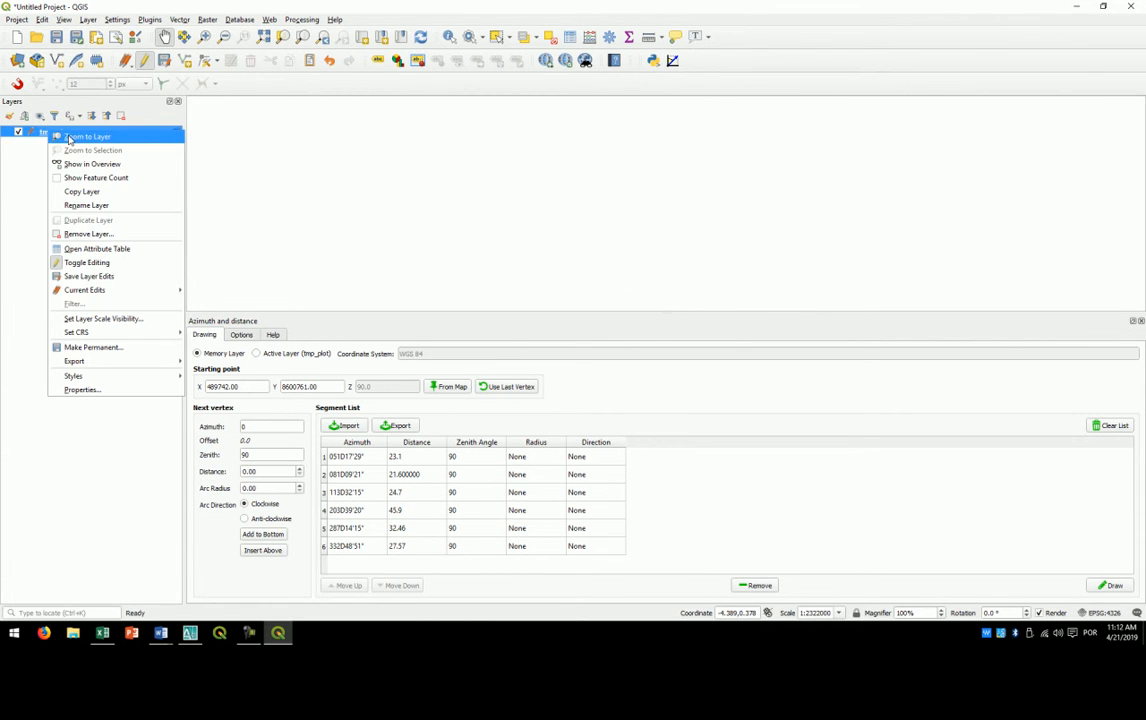
click(69, 139)
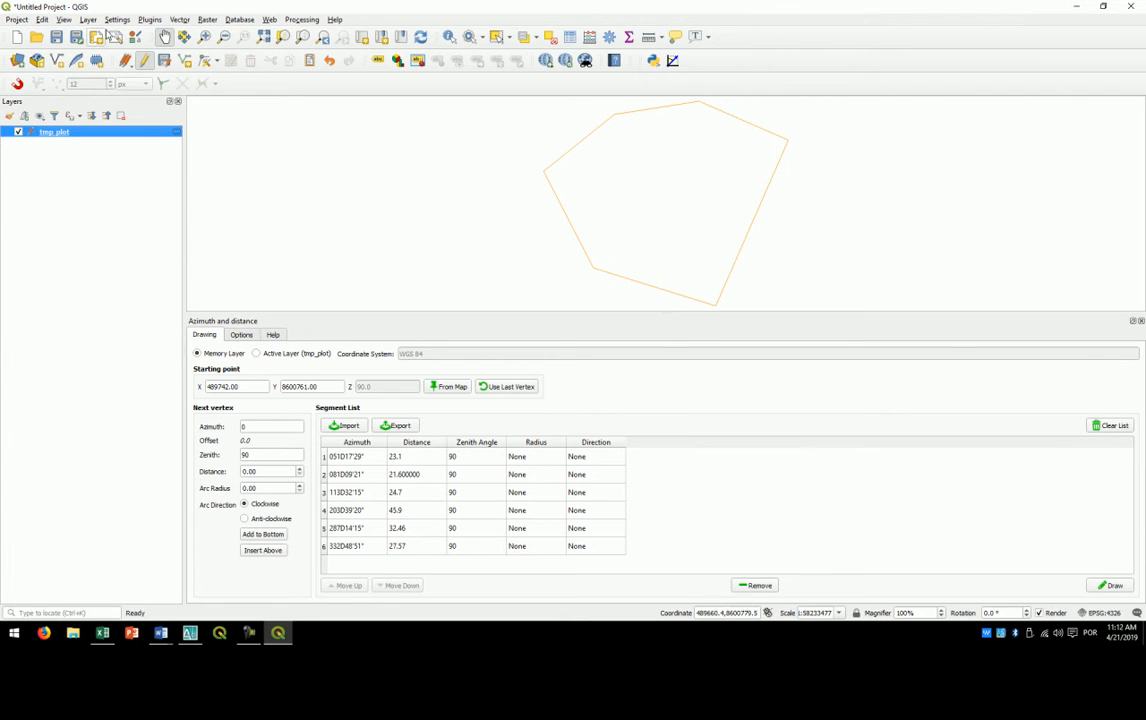
- Start a new shapefile layer and set its output file to Poligonal on the Desktop
click(89, 20)
mouse_move(117, 48)
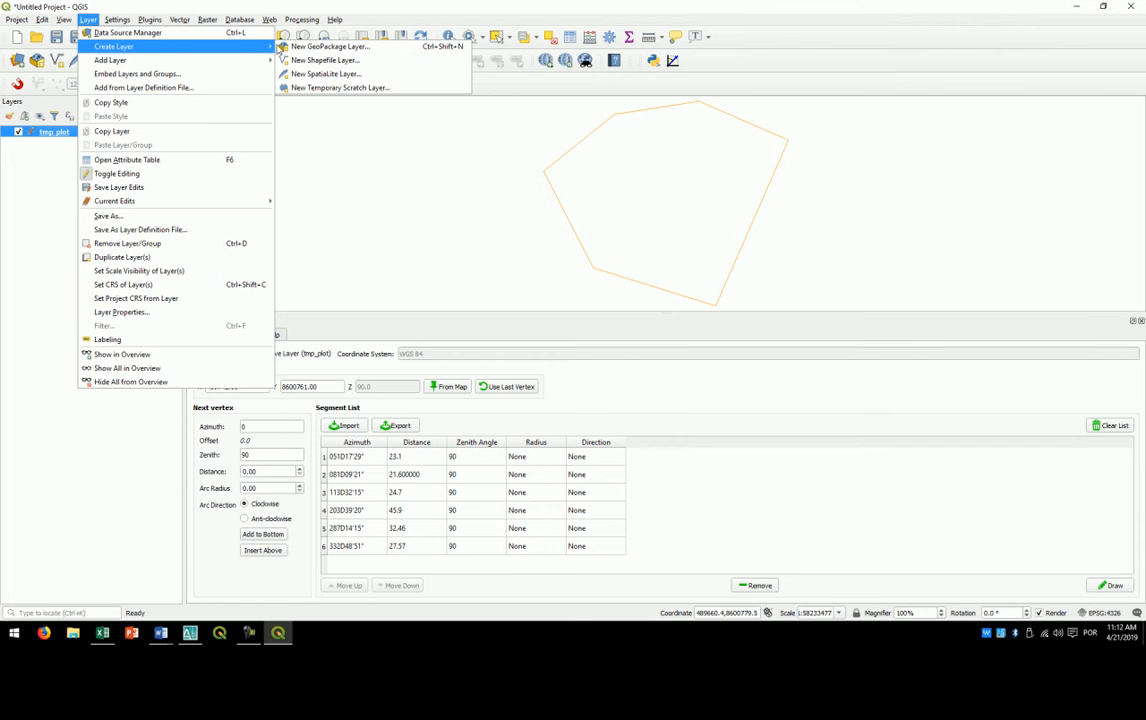
click(300, 60)
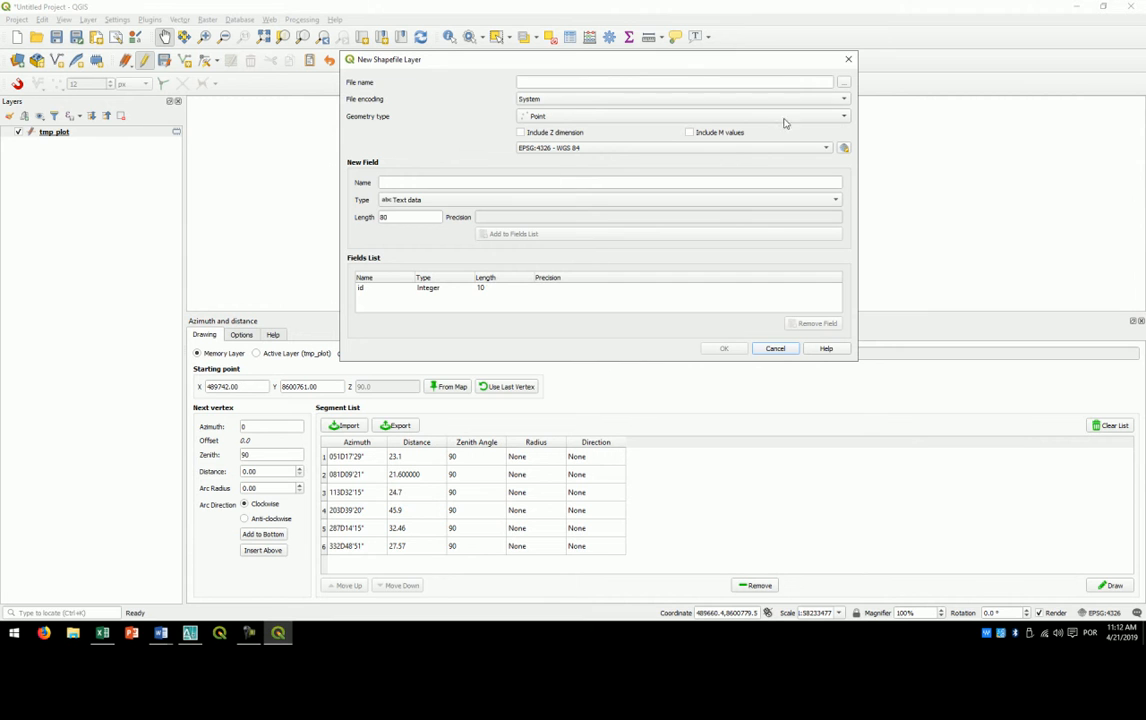
click(849, 84)
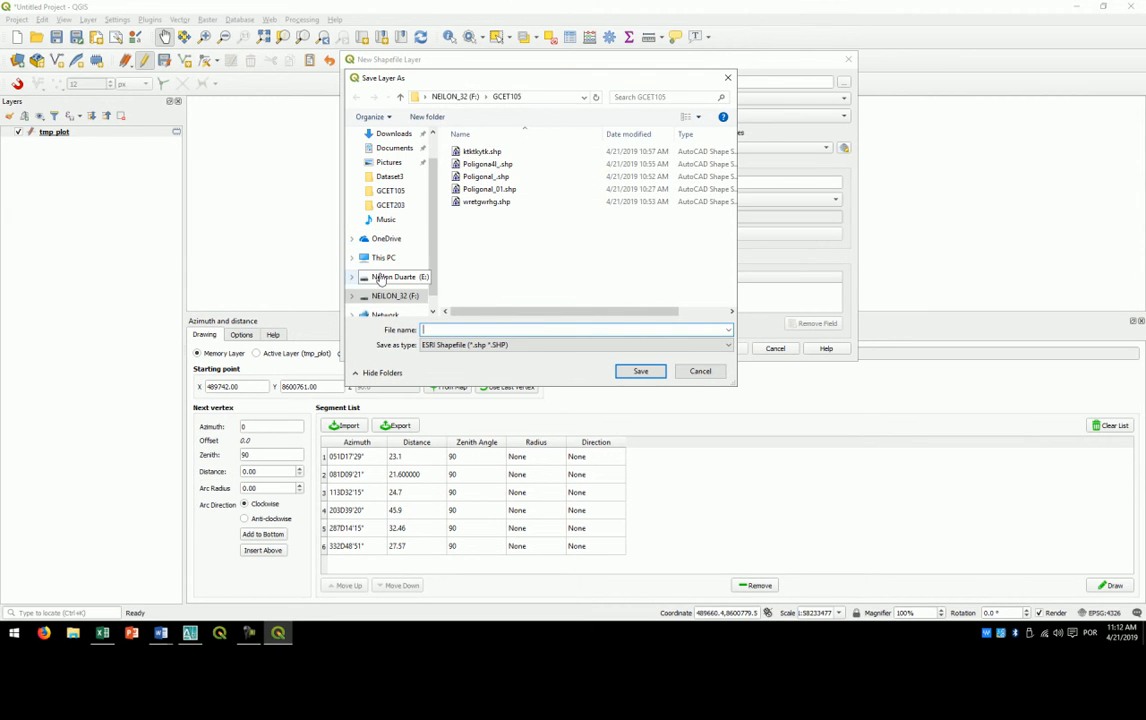
scroll(395, 205, up, 1)
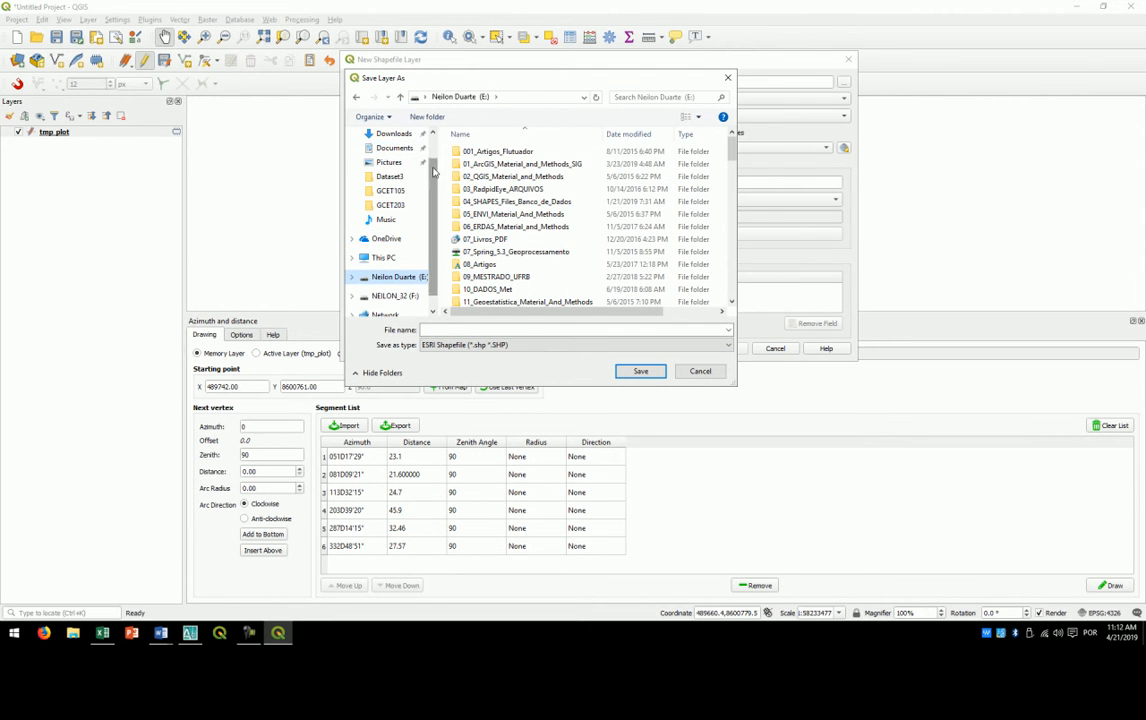
click(385, 153)
click(446, 328)
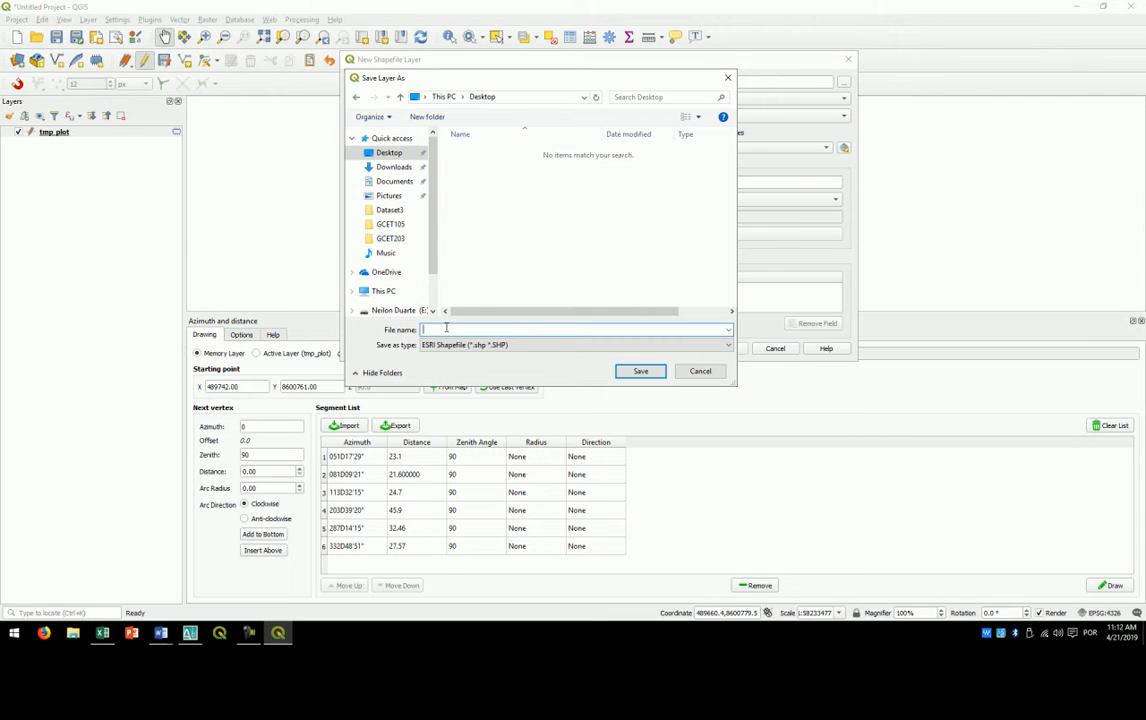
text(Poligonal)
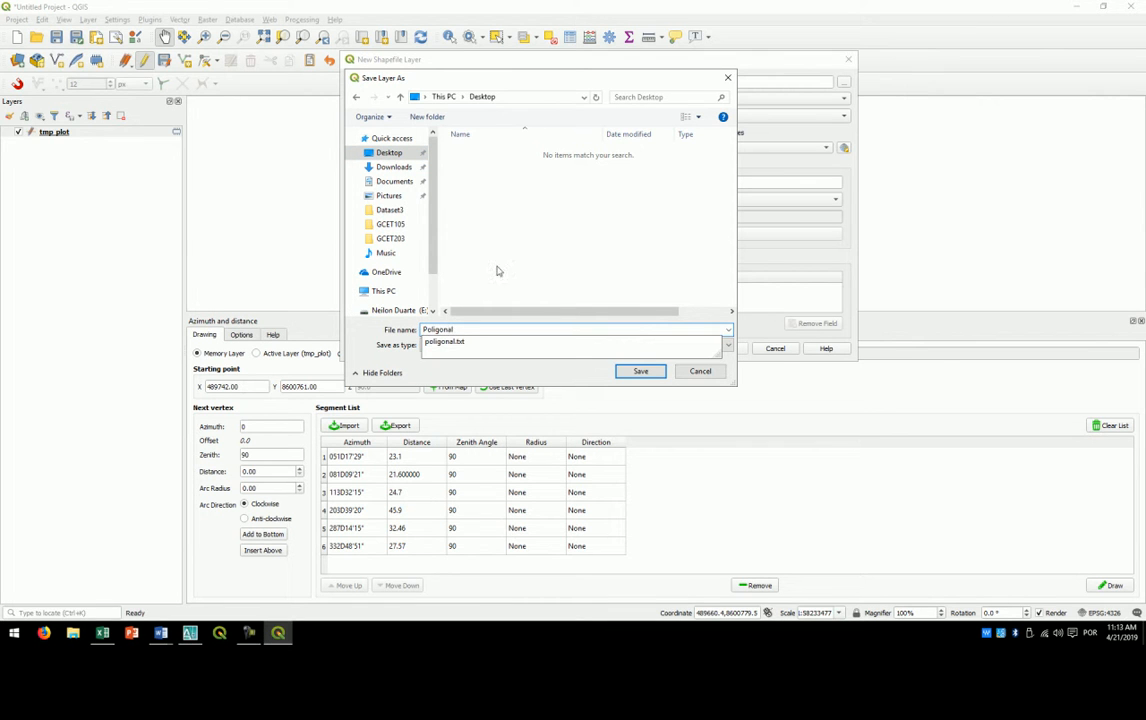
click(498, 268)
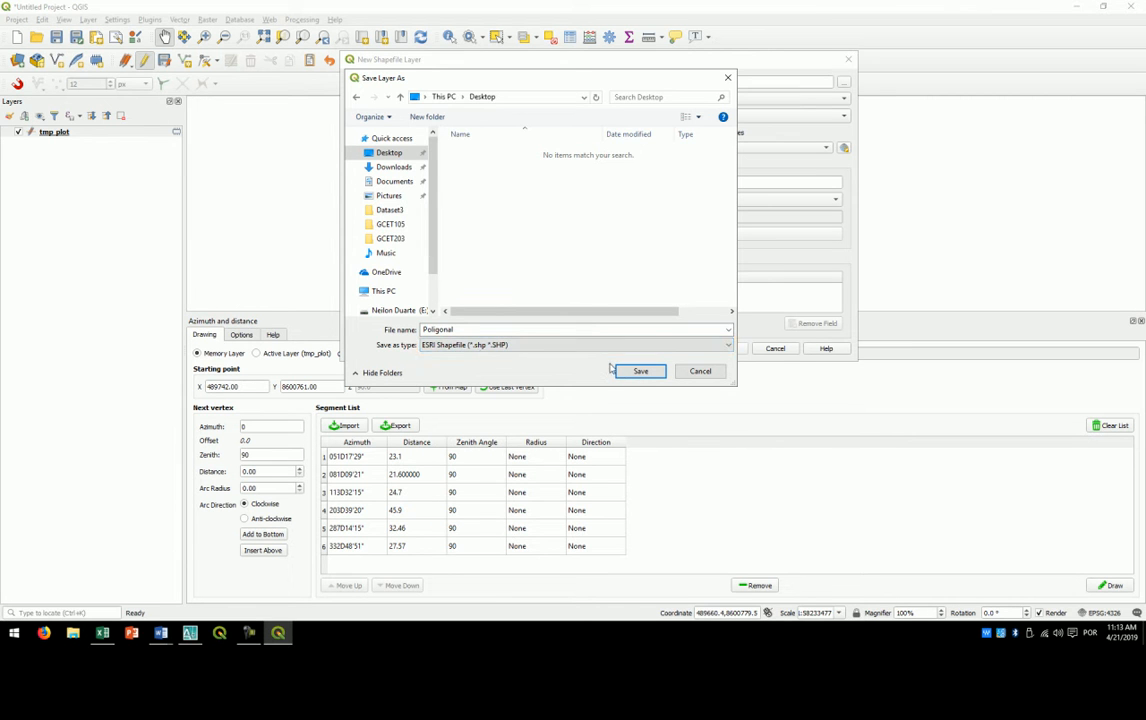
click(639, 371)
- Set the new shapefile's geometry type to Polygon and create the layer
click(565, 119)
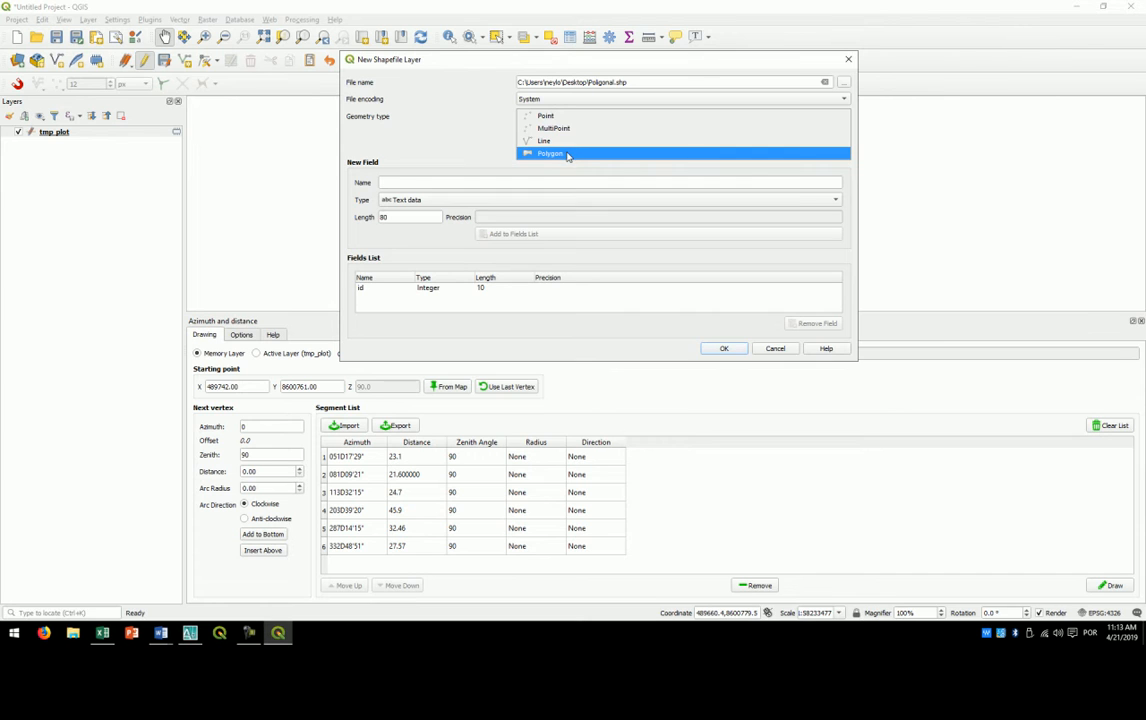
click(567, 154)
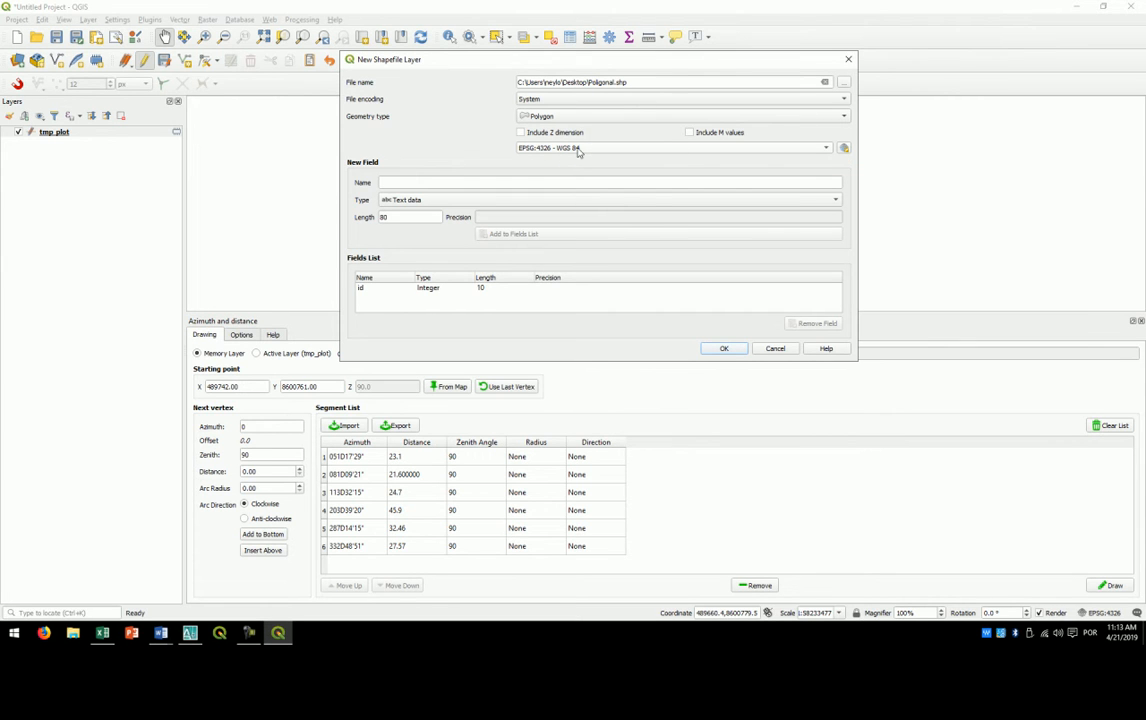
click(720, 350)
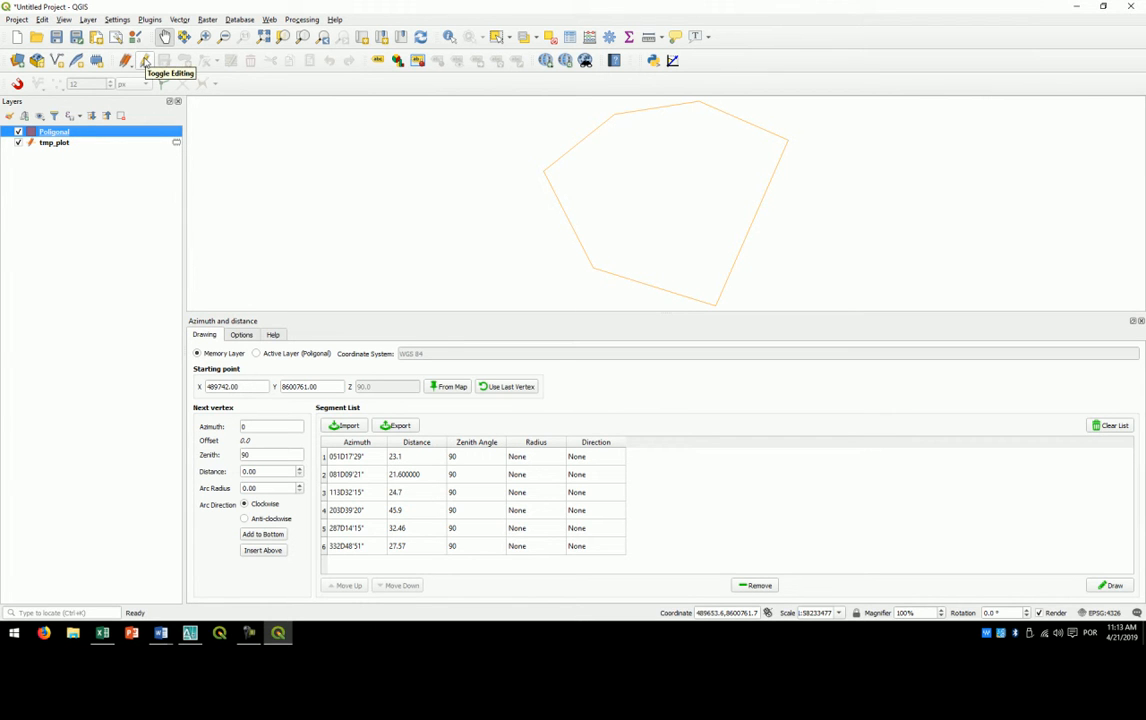
- Turn on editing for the Poligonal layer and enable snapping
click(145, 61)
click(145, 61)
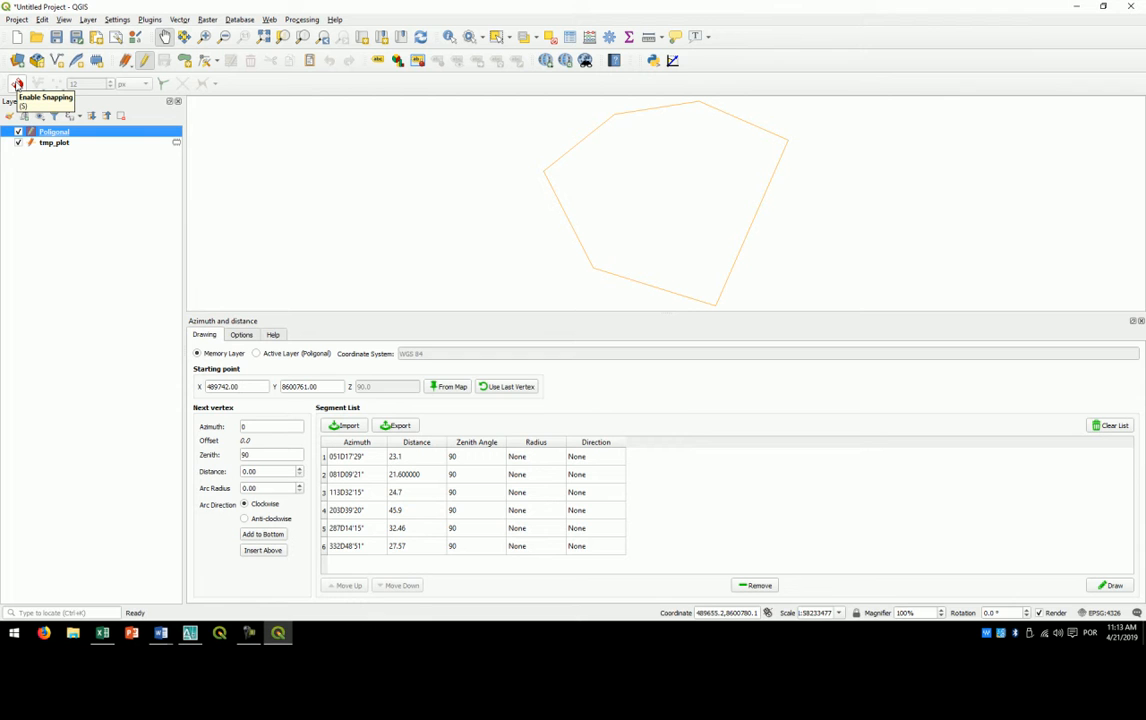
click(17, 85)
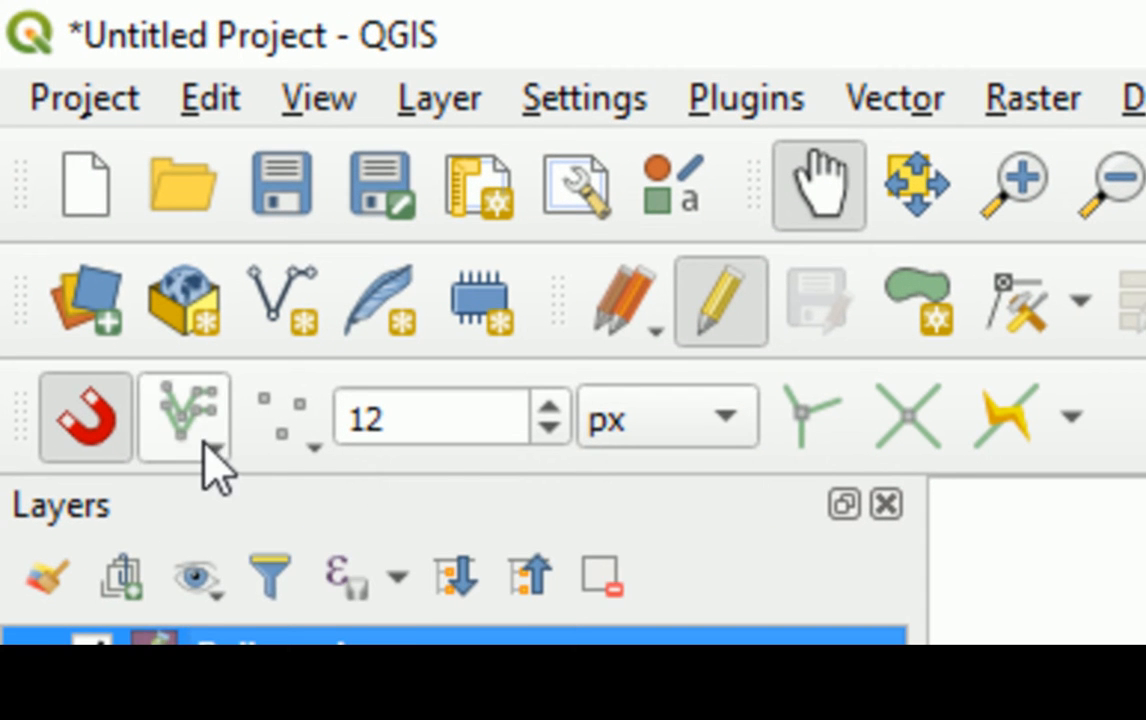
- Set snapping to all layers with Vertex and Segment, and enable topological editing, intersection snapping and tracing
click(215, 448)
click(217, 494)
click(305, 440)
click(313, 636)
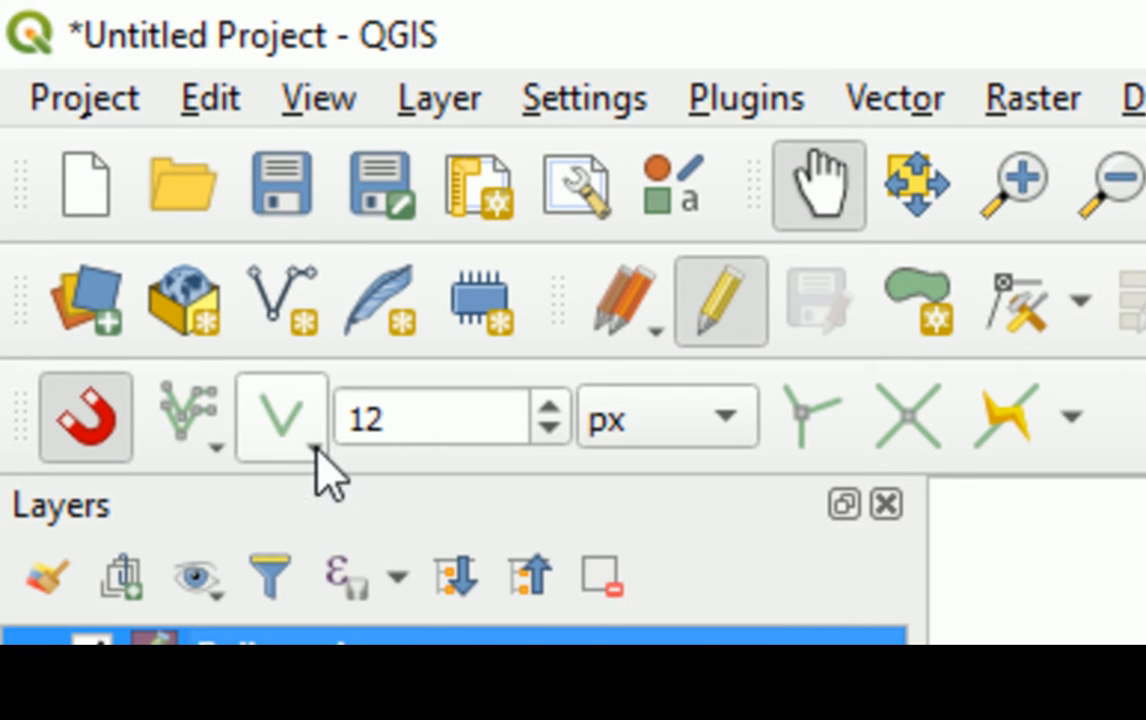
click(811, 437)
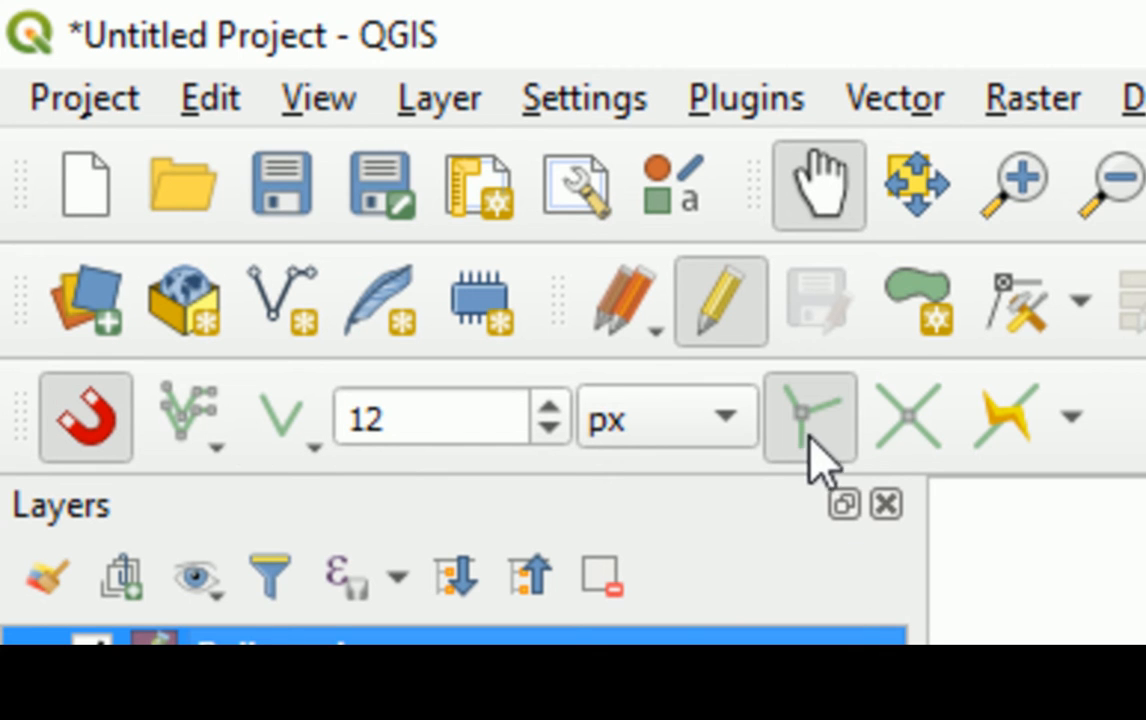
click(921, 450)
click(995, 440)
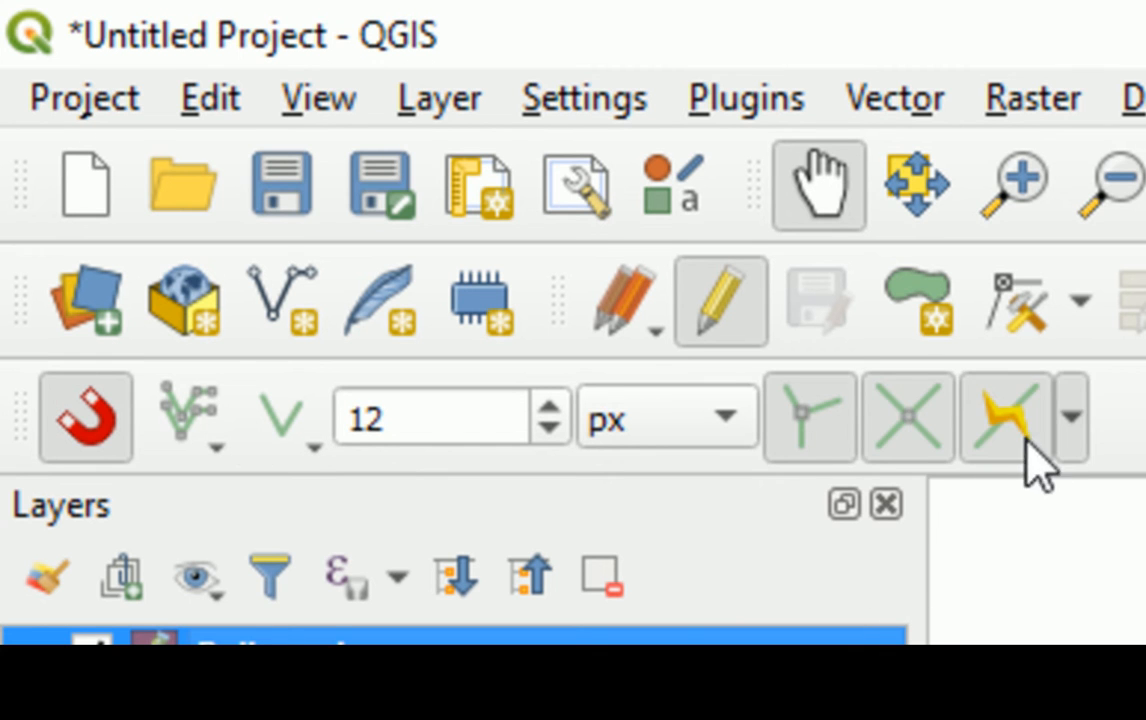
click(310, 448)
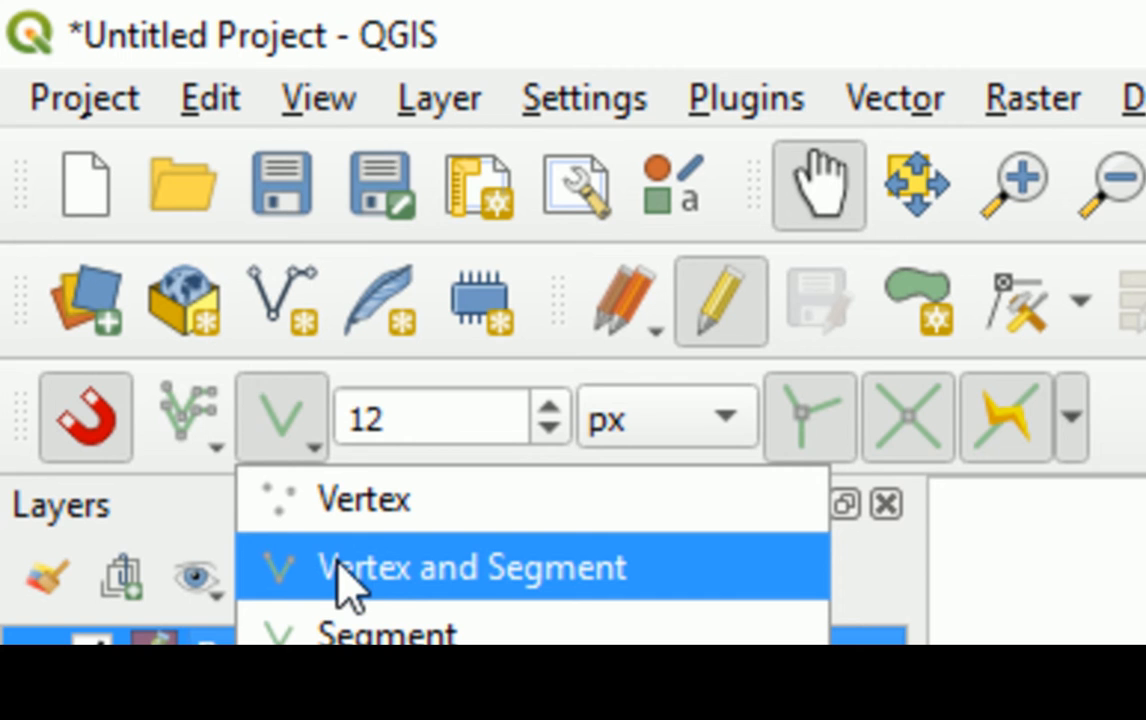
click(389, 586)
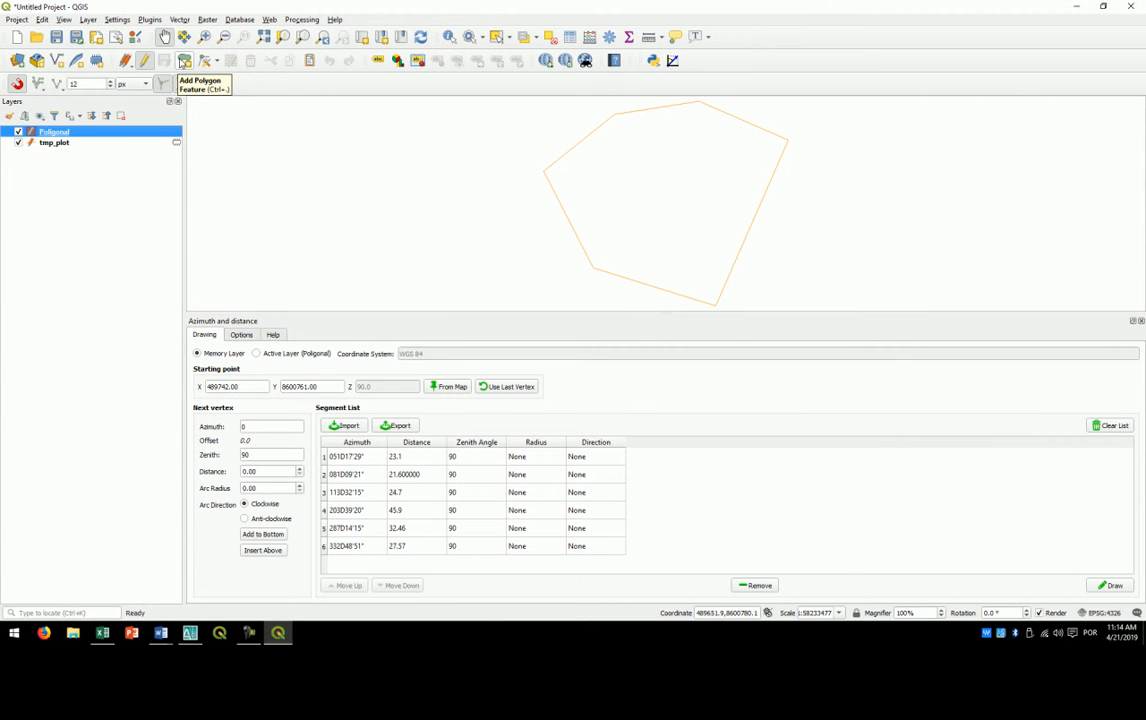
- Draw a polygon feature in the Poligonal layer by snapping to the six traverse vertices, and set its id to 1
click(185, 62)
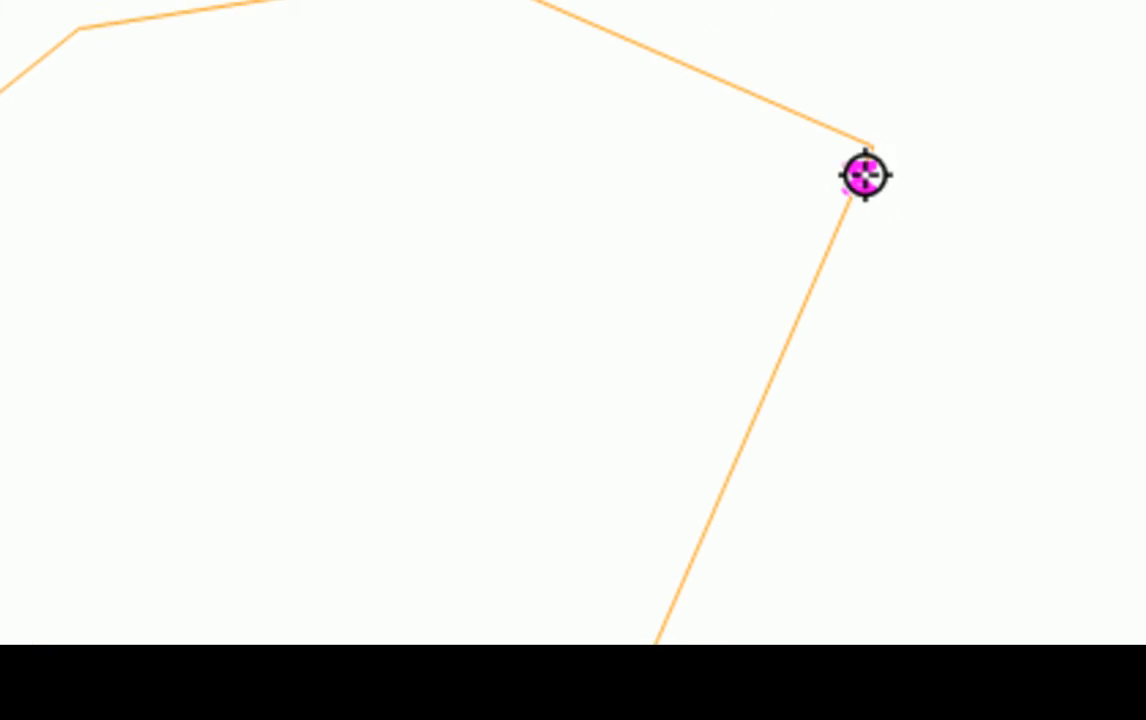
click(865, 175)
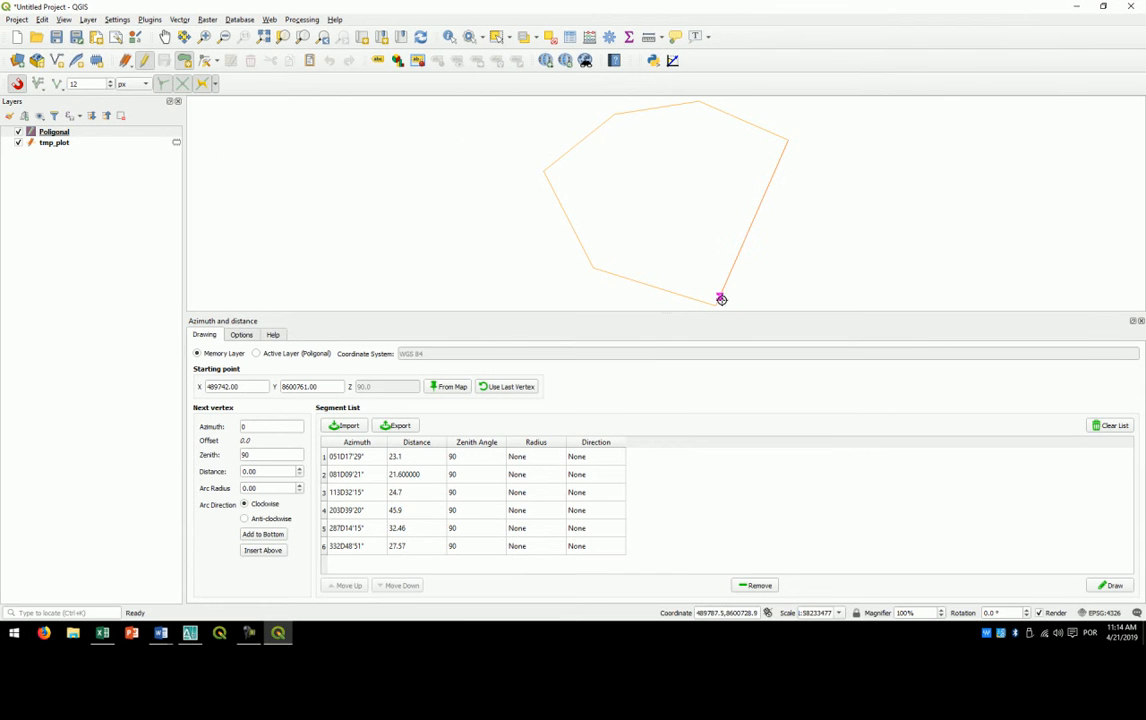
right_click(809, 201)
drag(677, 168, 591, 169)
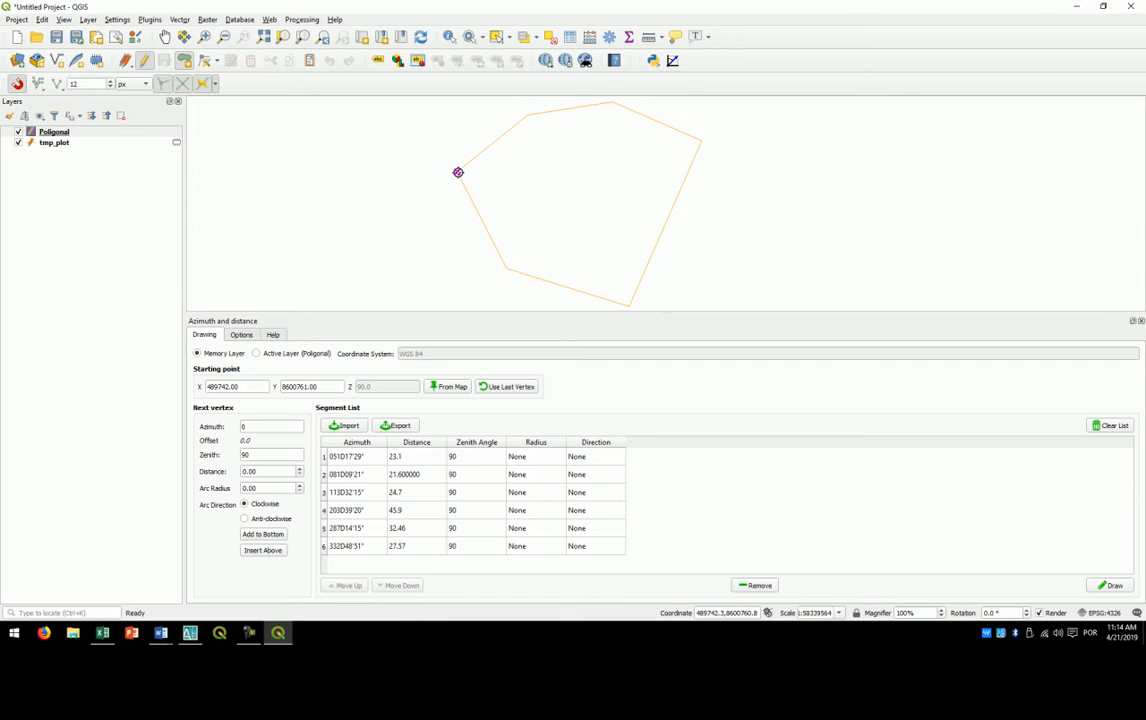
click(458, 172)
click(527, 115)
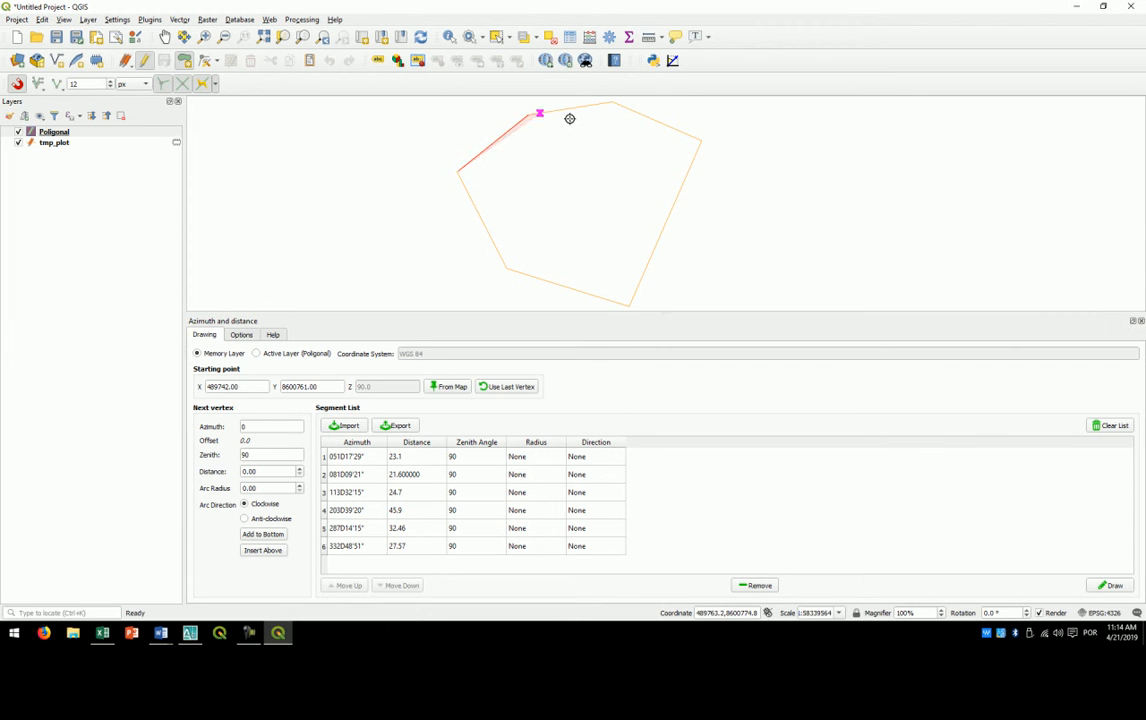
click(611, 103)
click(701, 141)
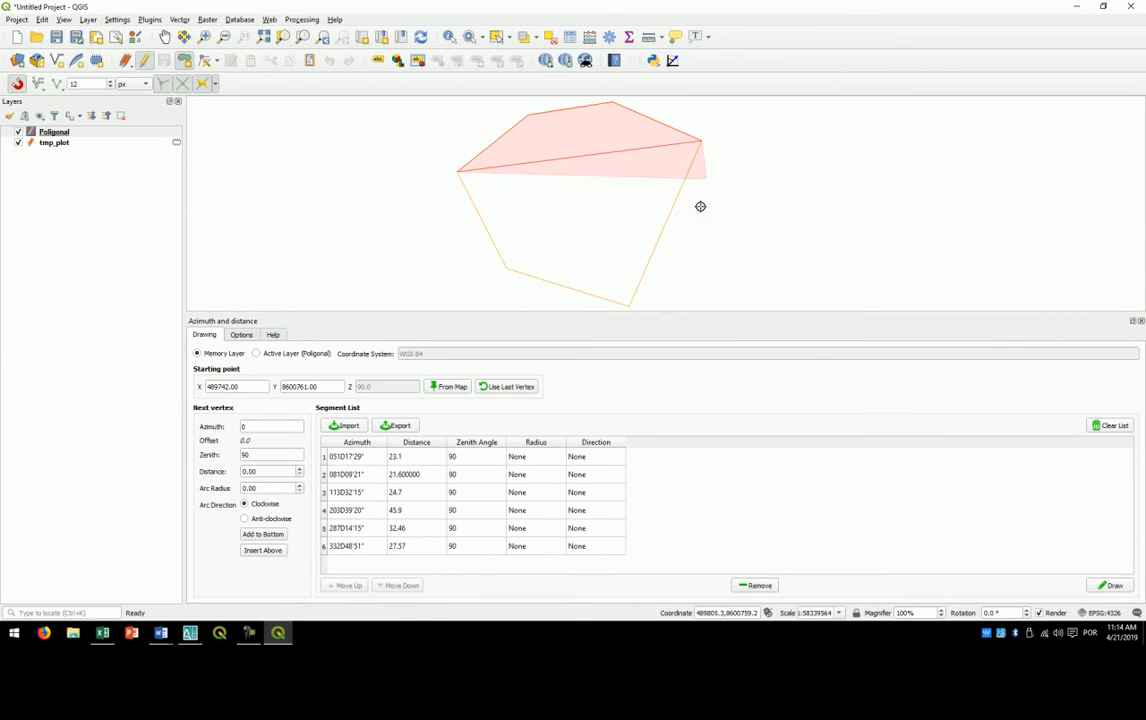
click(629, 303)
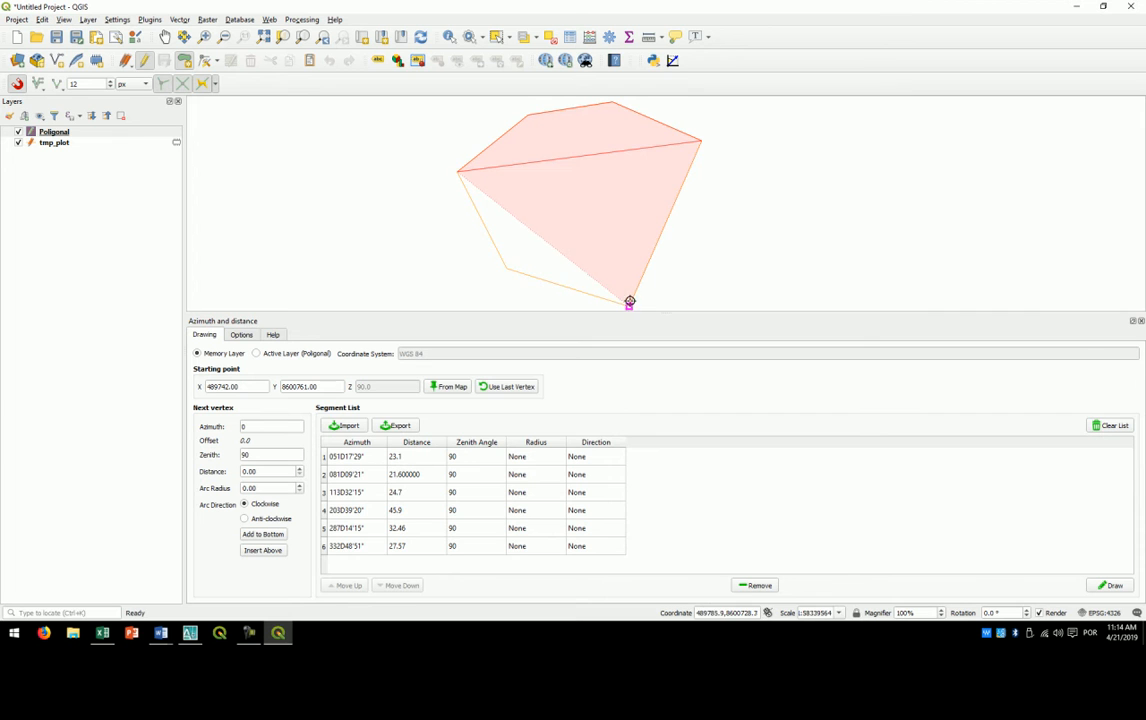
click(508, 268)
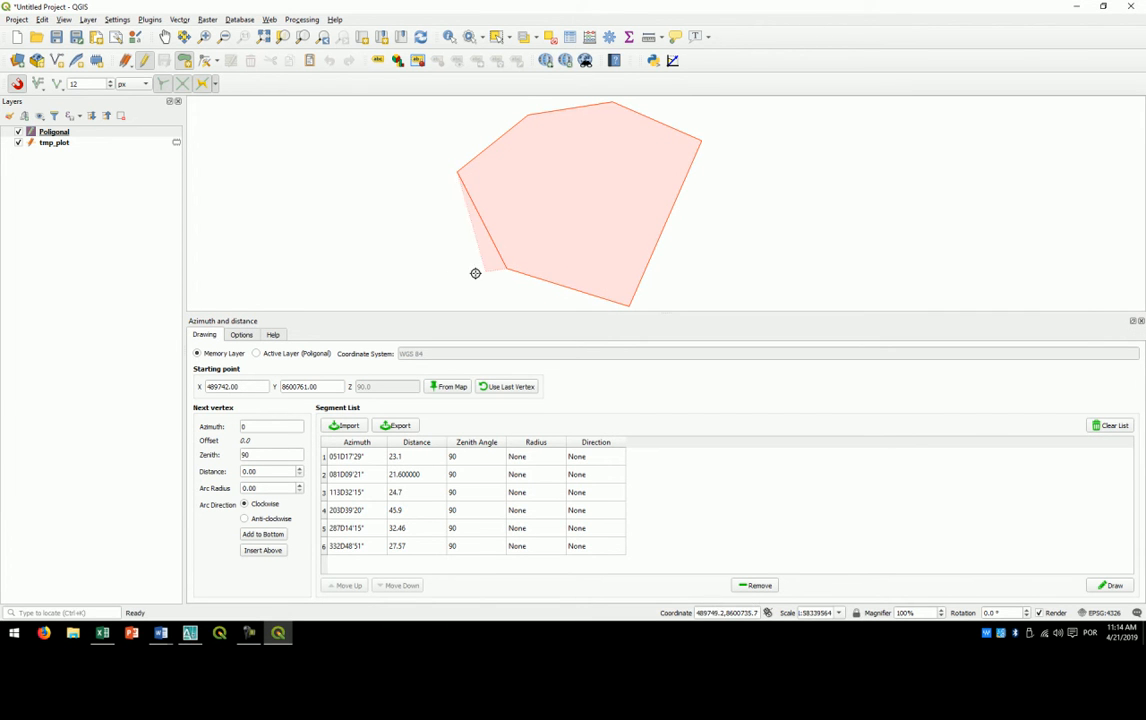
right_click(432, 219)
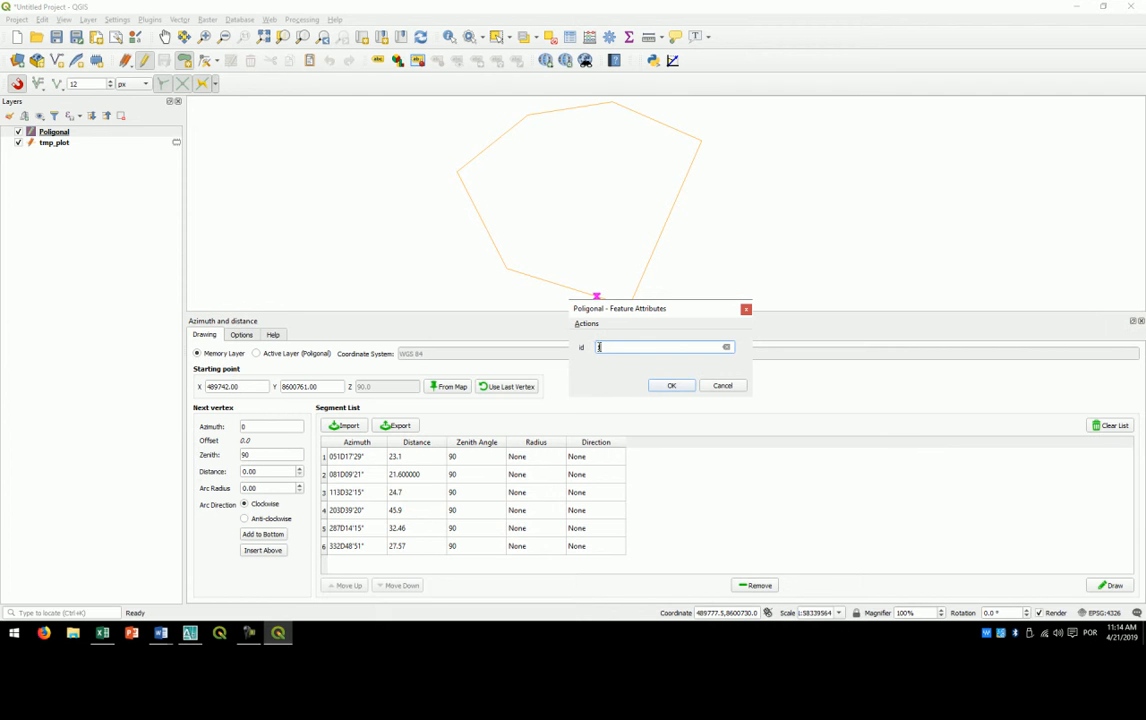
click(668, 386)
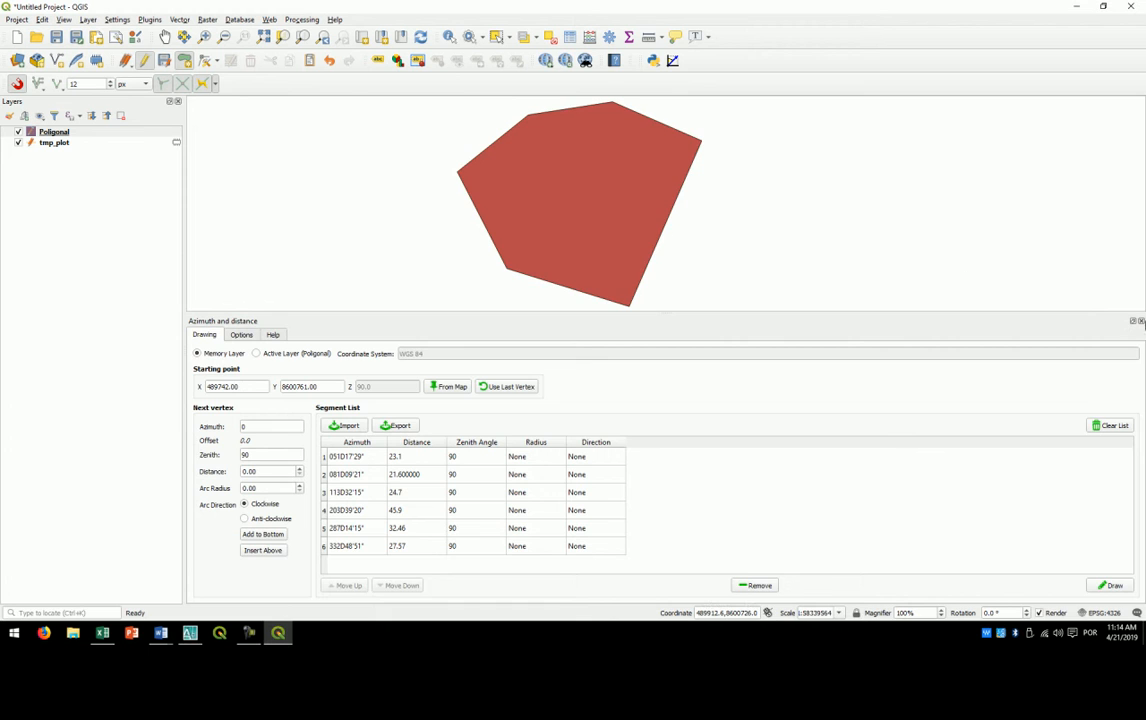
- Close the Azimuth and distance panel
click(1141, 321)
scroll(683, 289, up, 2)
drag(494, 266, 655, 263)
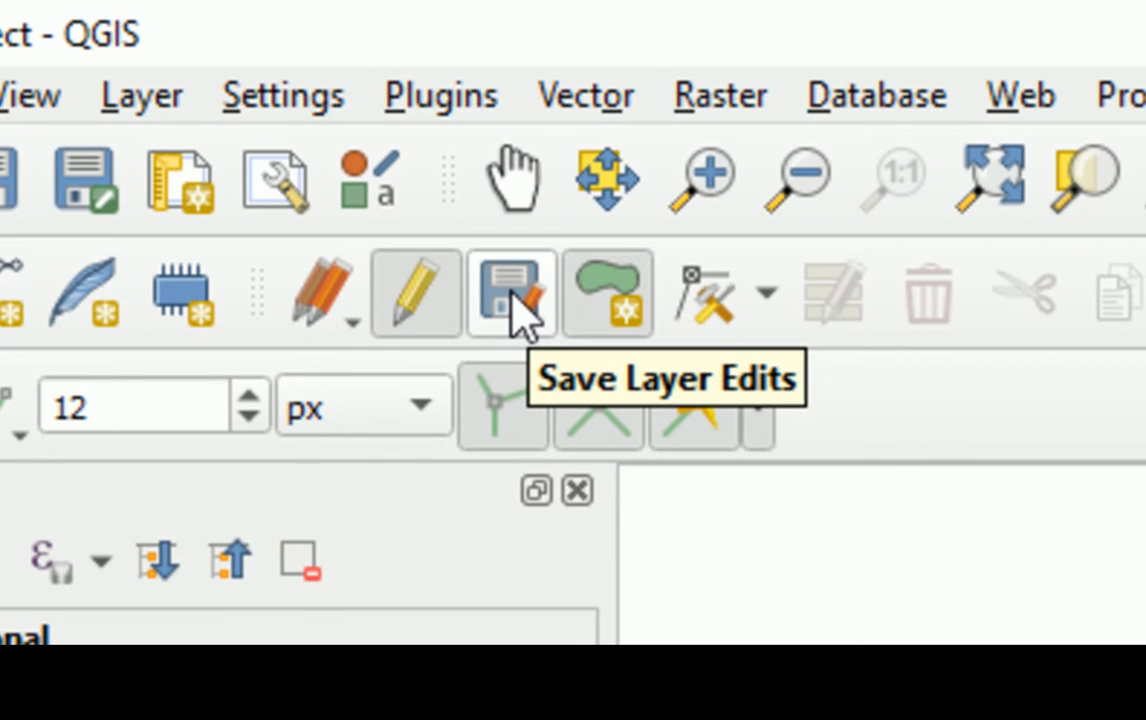
- Save the edits of the Poligonal layer and hide the tmp_plot layer
click(513, 296)
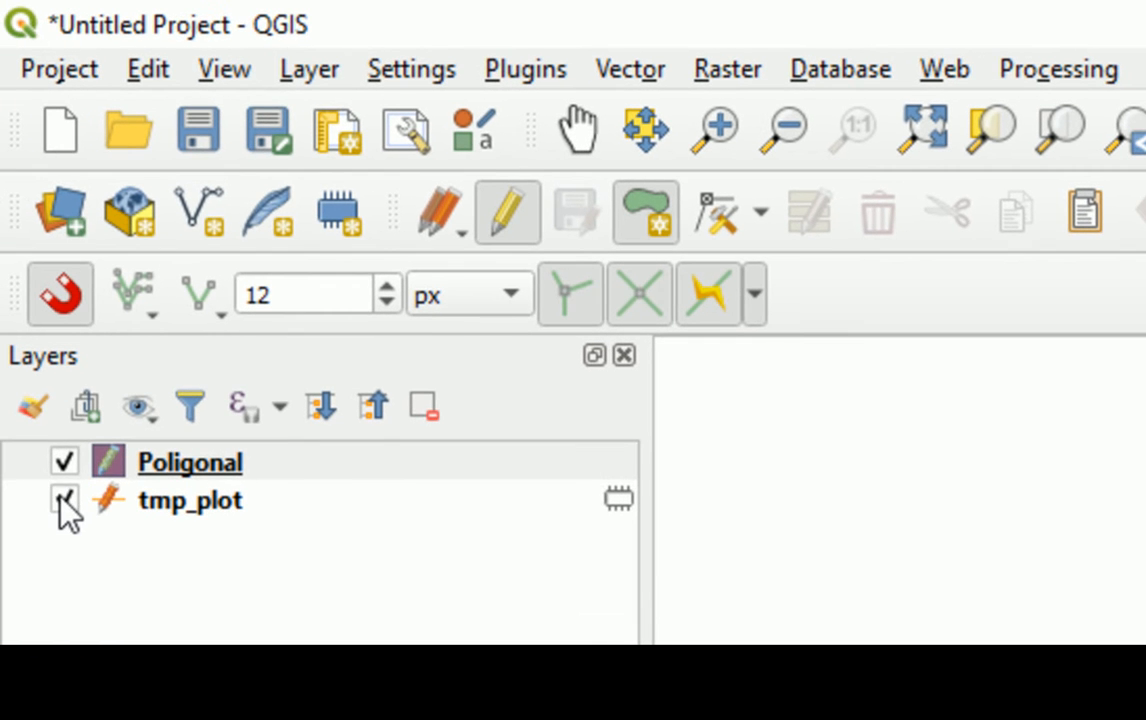
click(63, 498)
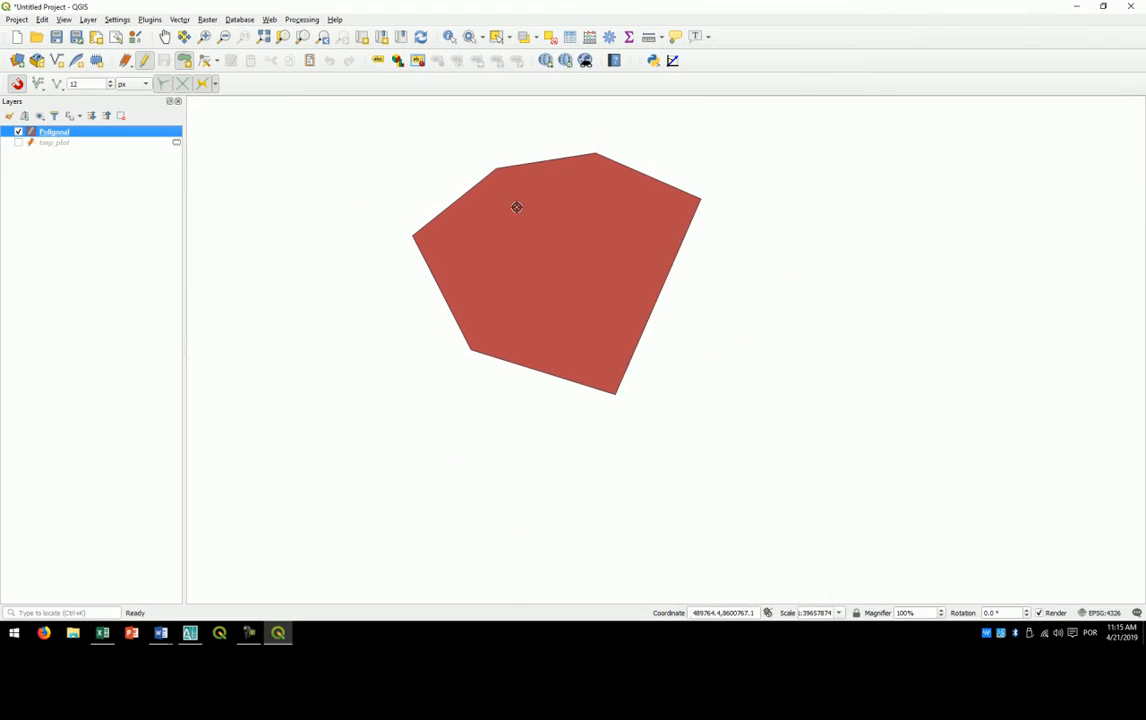
scroll(516, 207, up, 1)
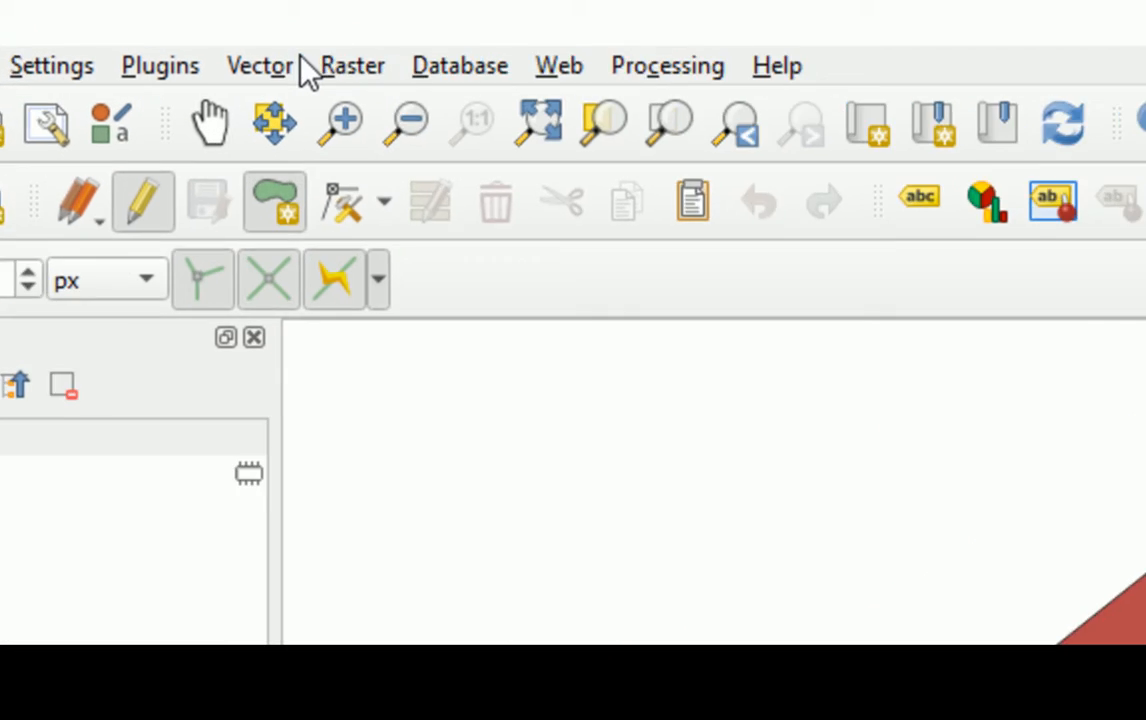
- Open the Extract Vertices geometry tool with Poligonal as the input layer
click(180, 20)
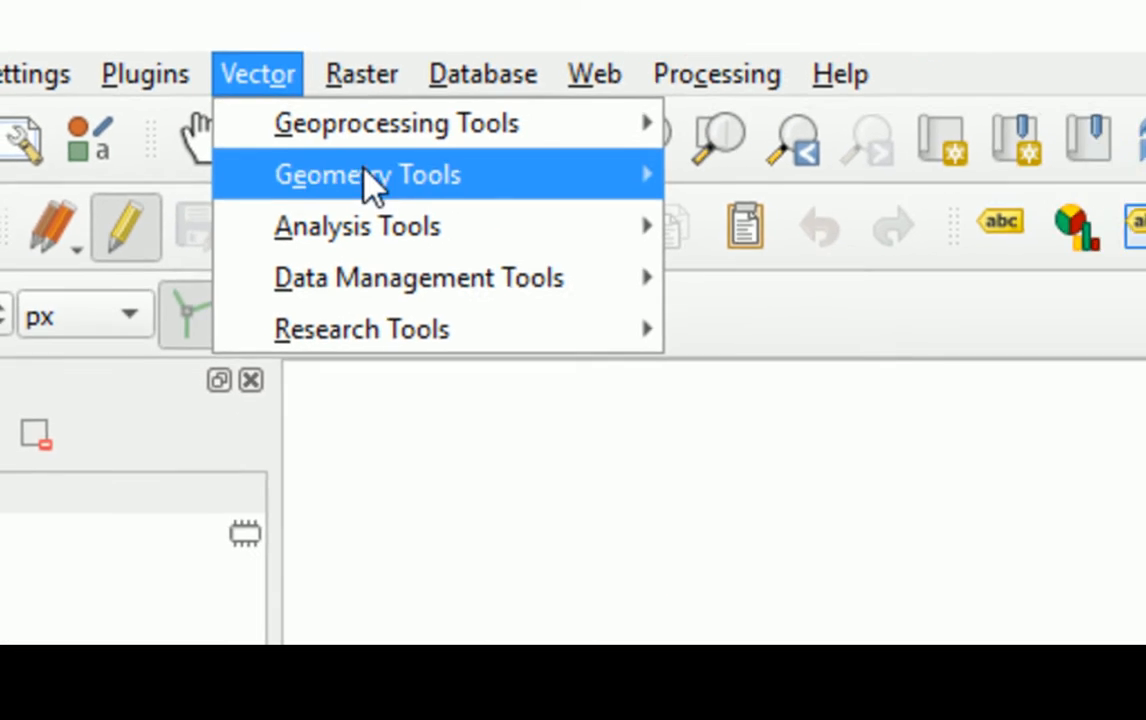
mouse_move(605, 212)
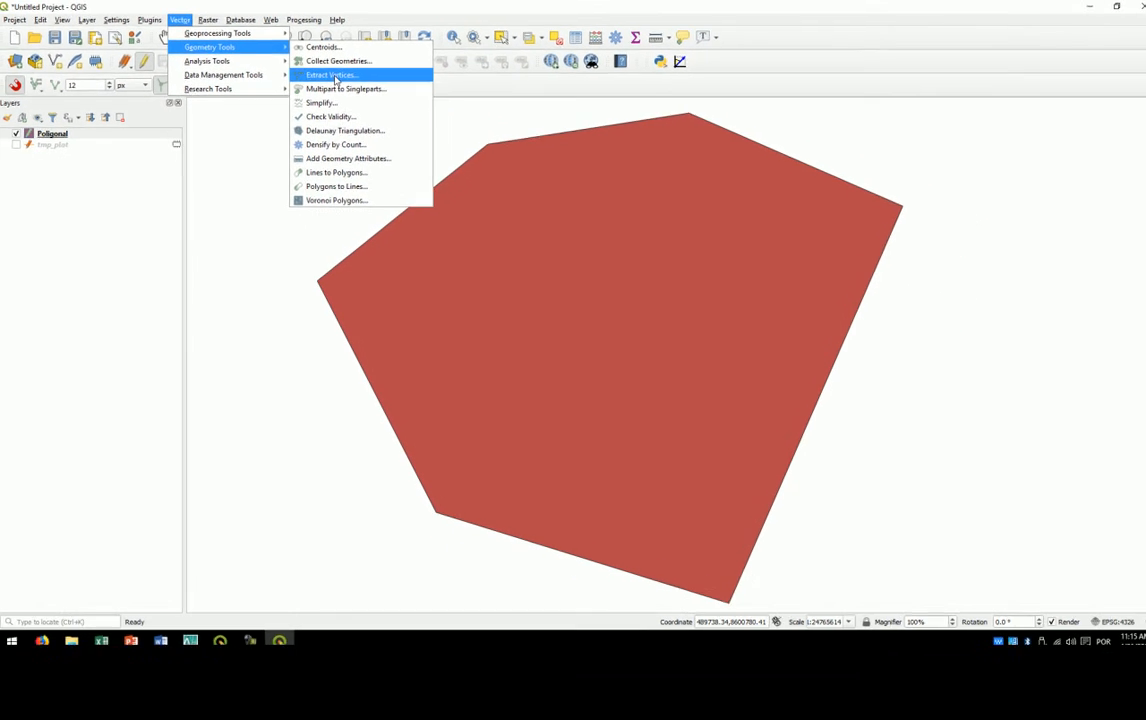
click(570, 197)
drag(548, 168, 515, 112)
click(508, 163)
click(507, 164)
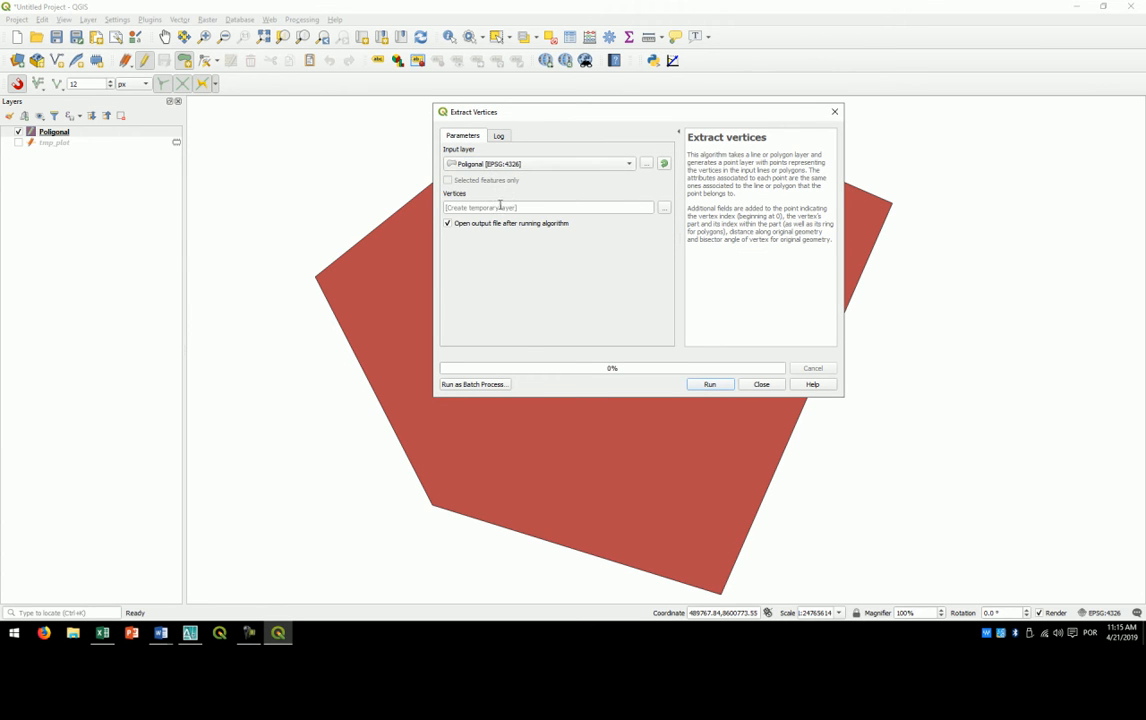
- Set the extracted vertices' output to an SHP file named Vertices on the Desktop
click(665, 208)
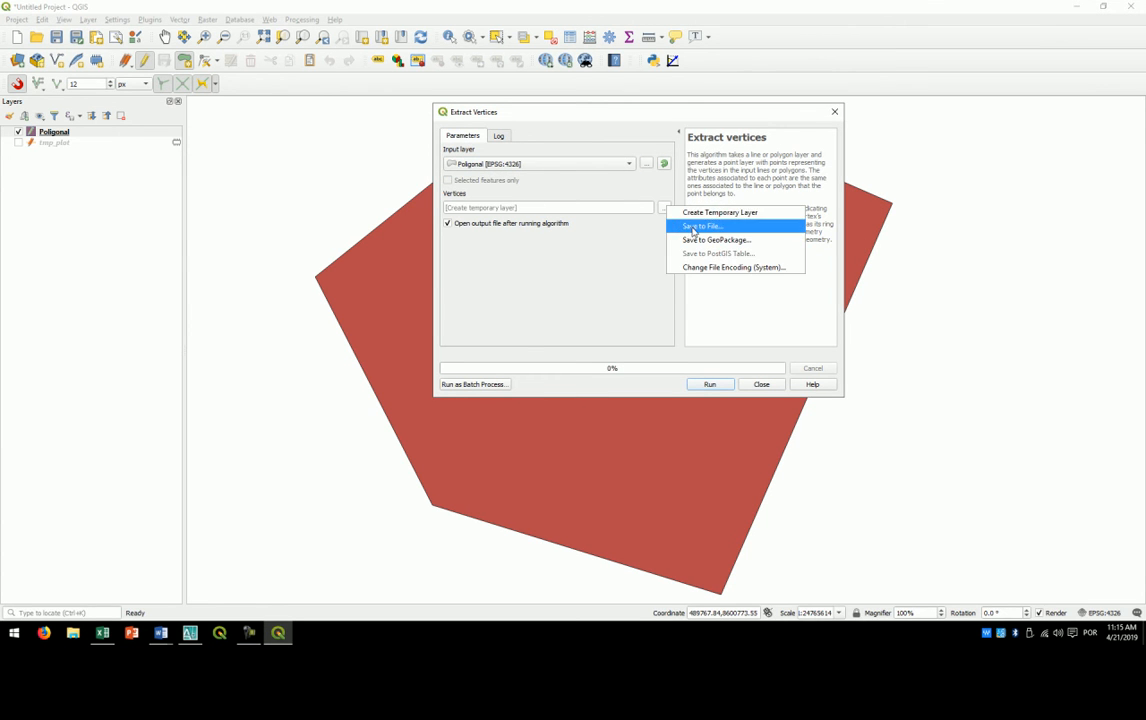
click(693, 227)
click(482, 205)
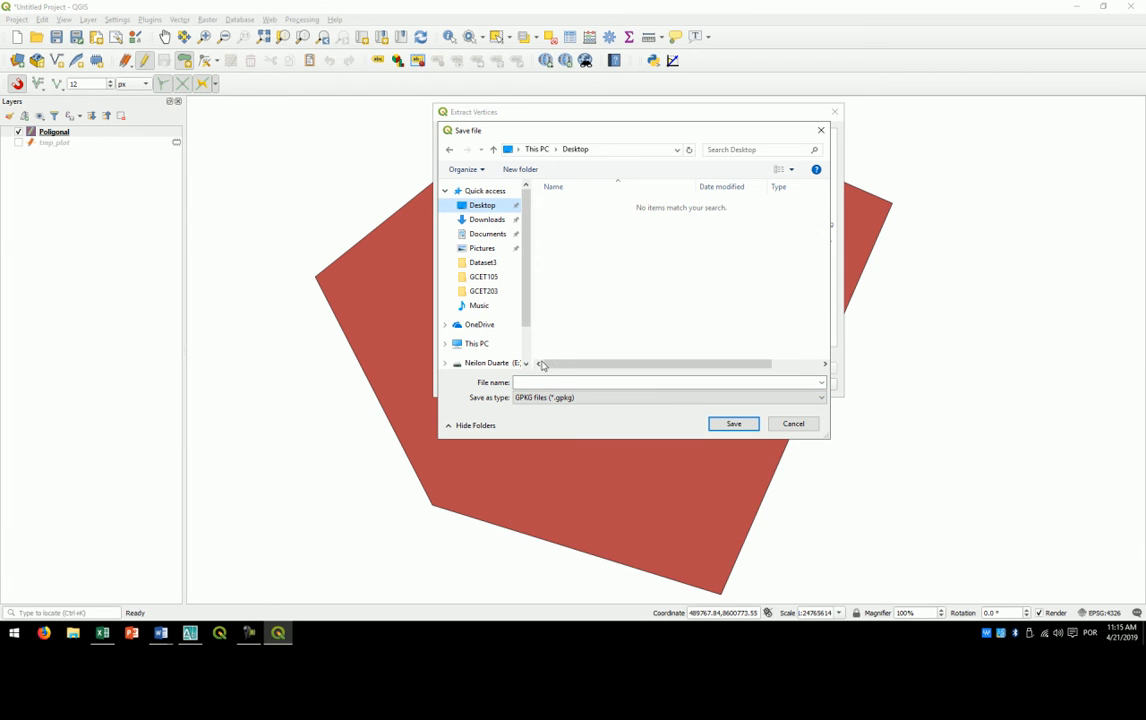
click(530, 397)
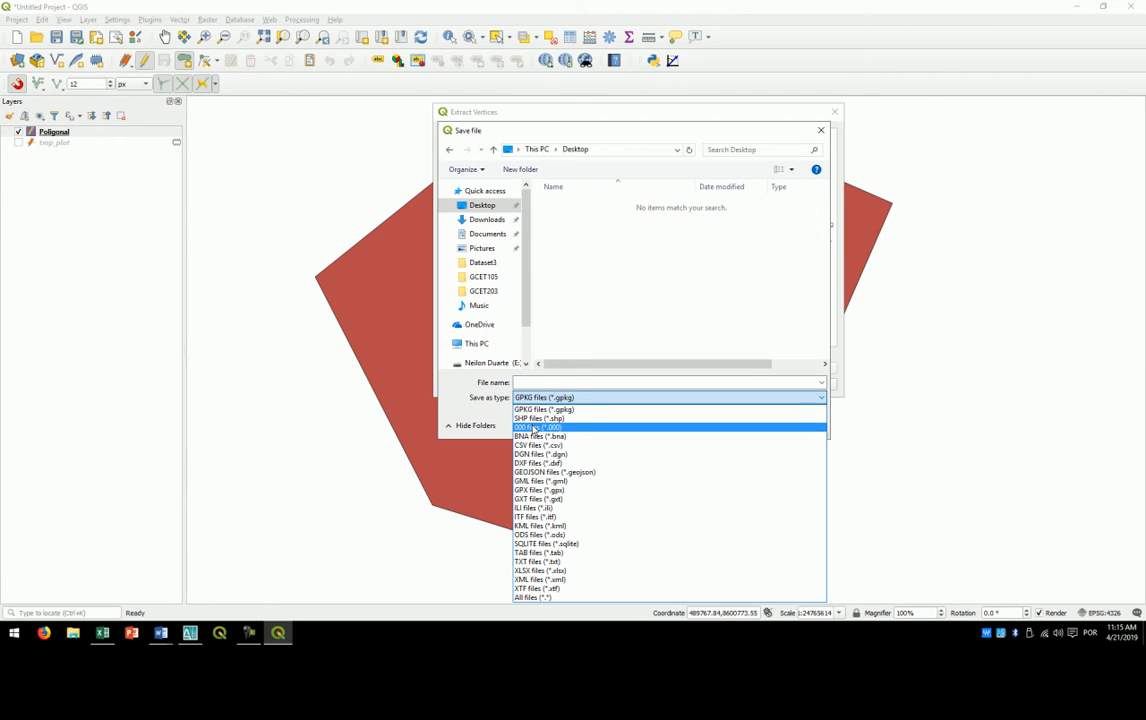
click(533, 418)
click(529, 382)
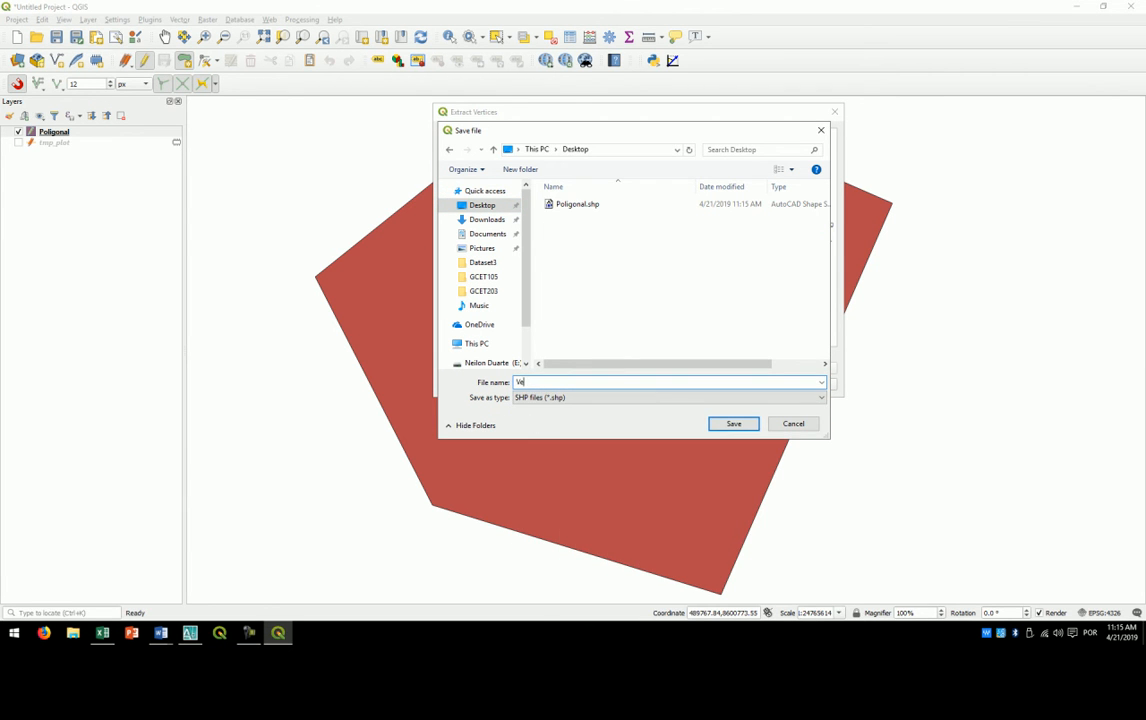
click(713, 423)
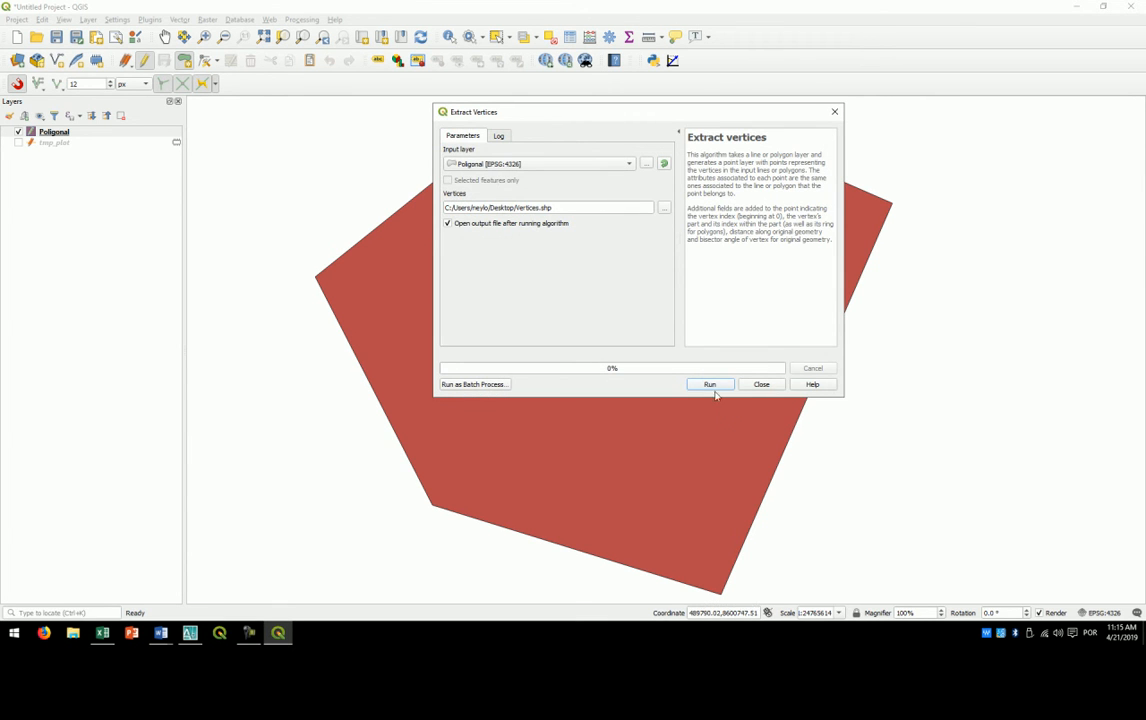
- Run the vertex extraction and close its dialog
click(709, 385)
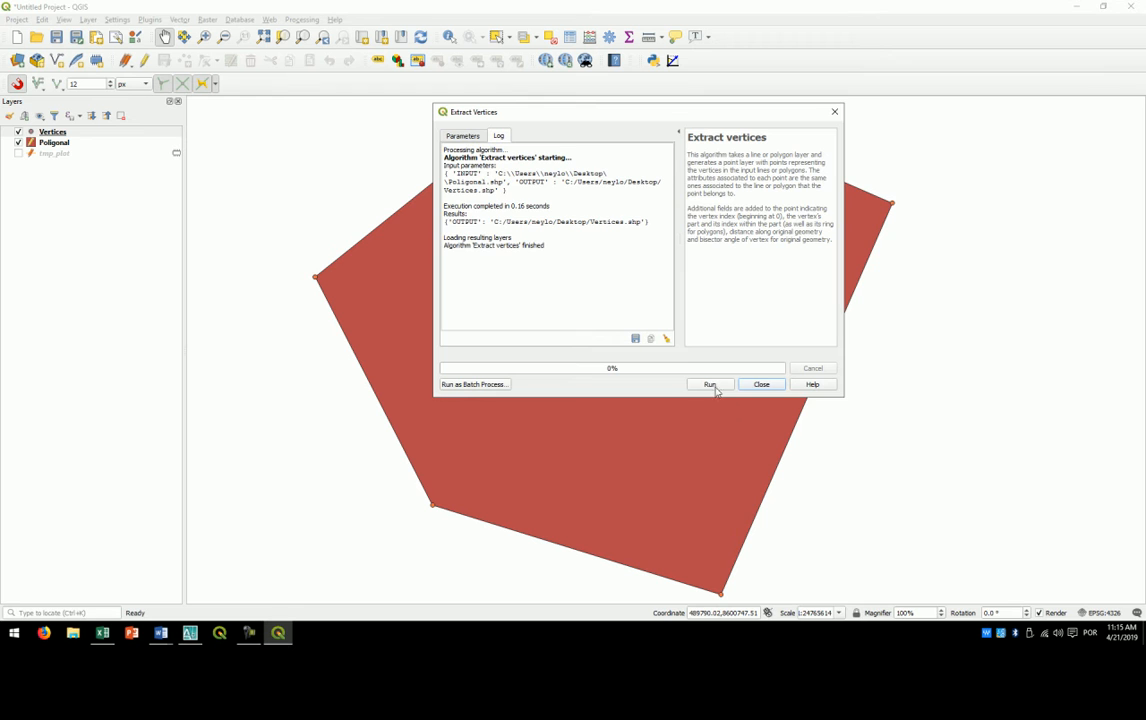
click(752, 385)
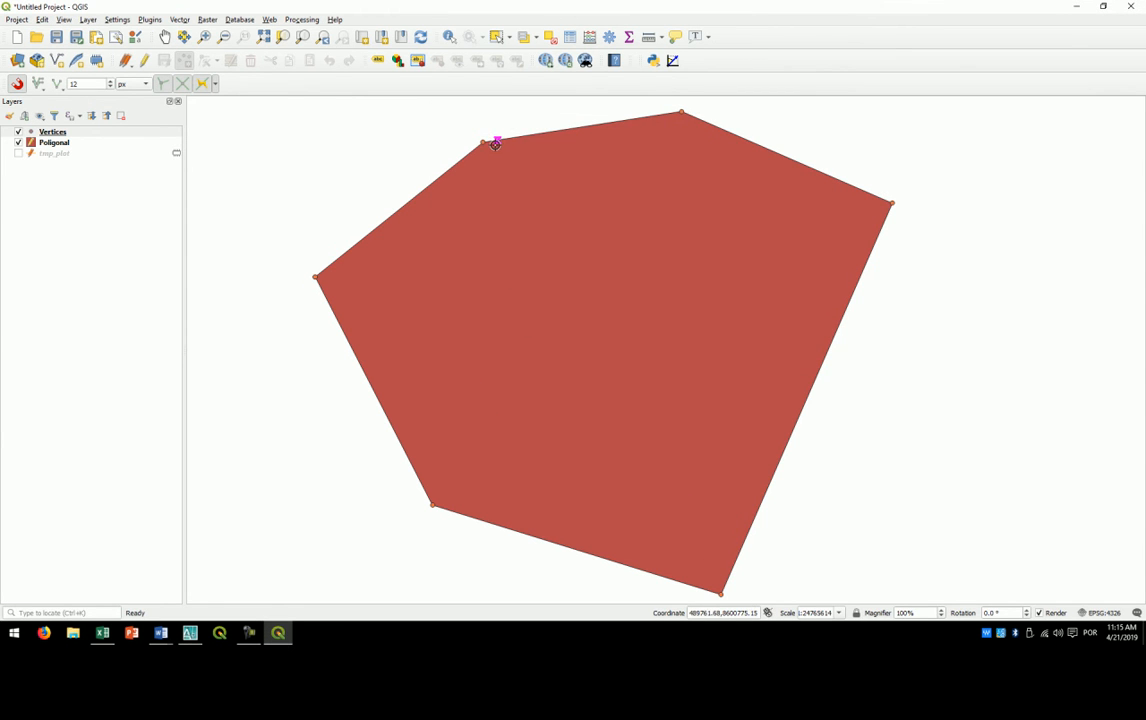
scroll(447, 243, down, 1)
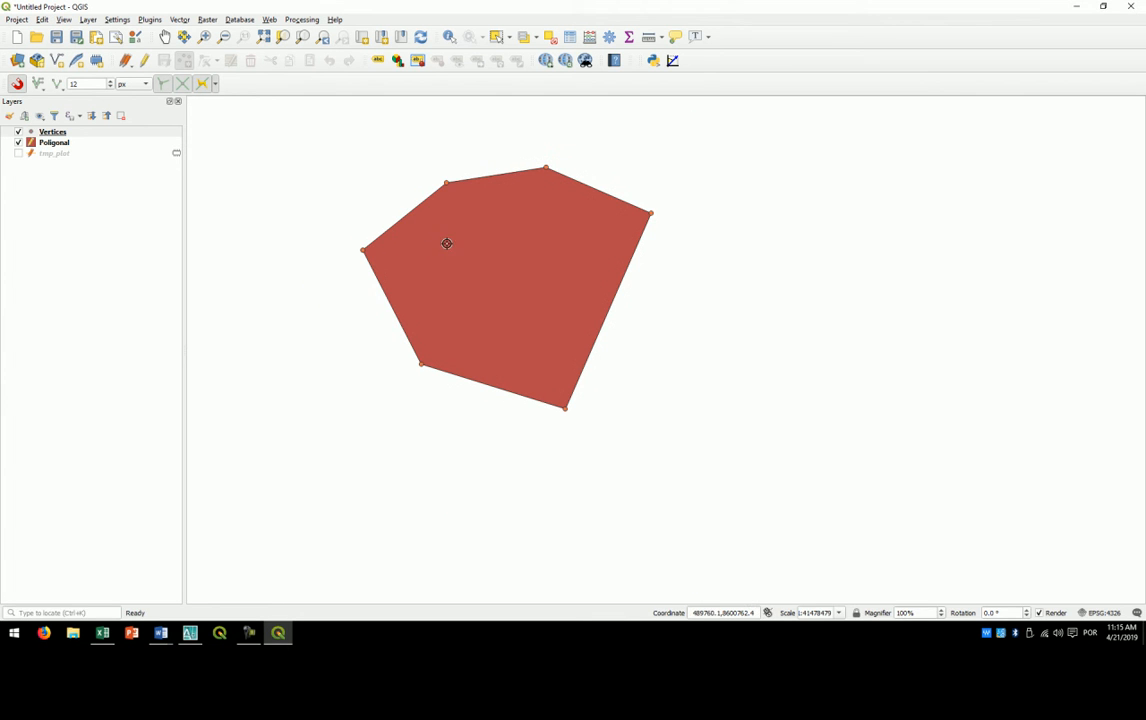
- Turn on editing for the Vertices layer and open its attribute table
click(58, 132)
click(146, 61)
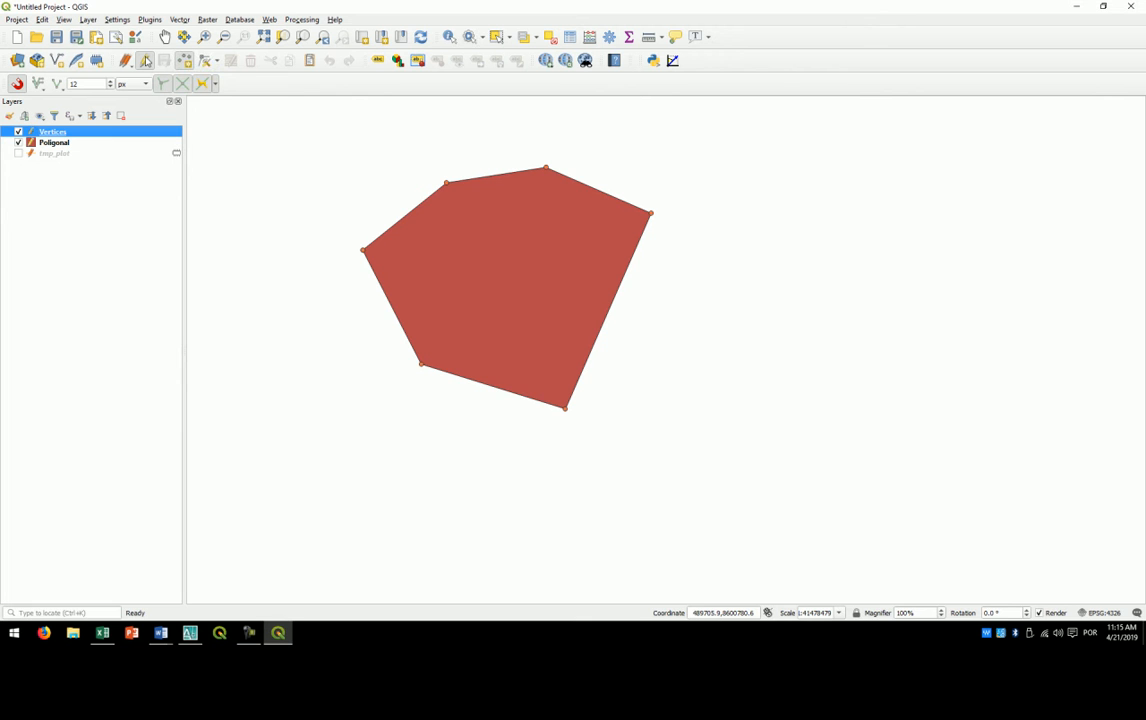
right_click(54, 134)
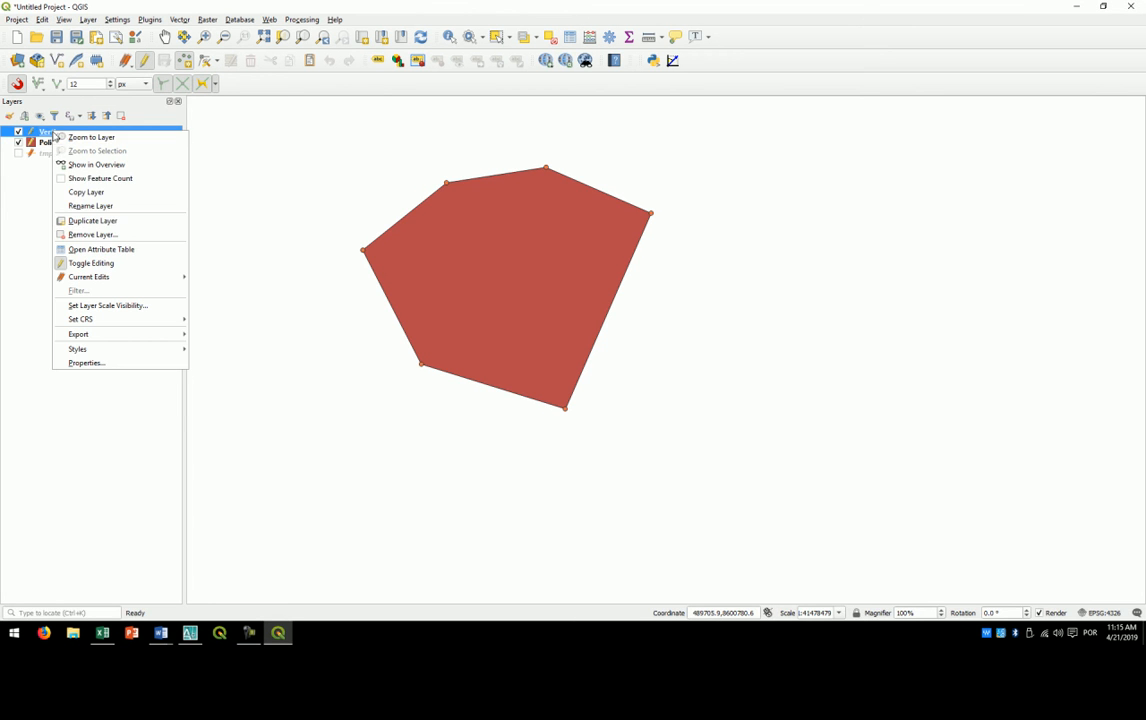
click(91, 250)
drag(600, 273, 602, 160)
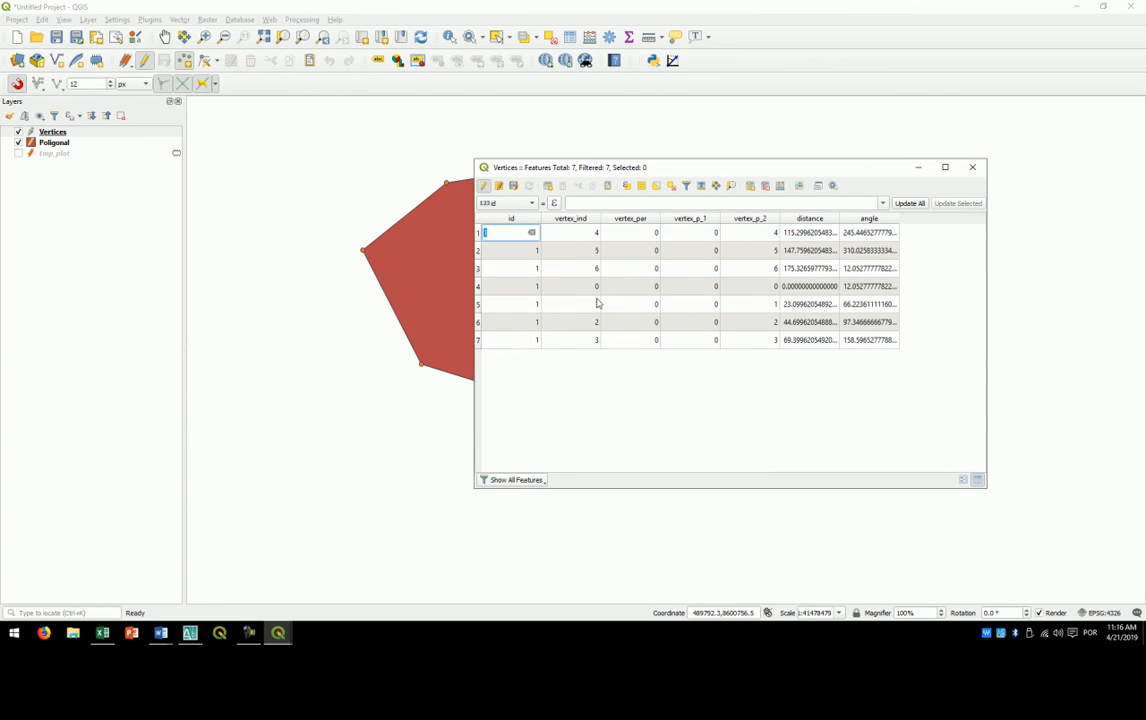
- Delete the record with vertex_ind 0, then stop editing the Vertices layer with its changes saved and close the table
click(479, 289)
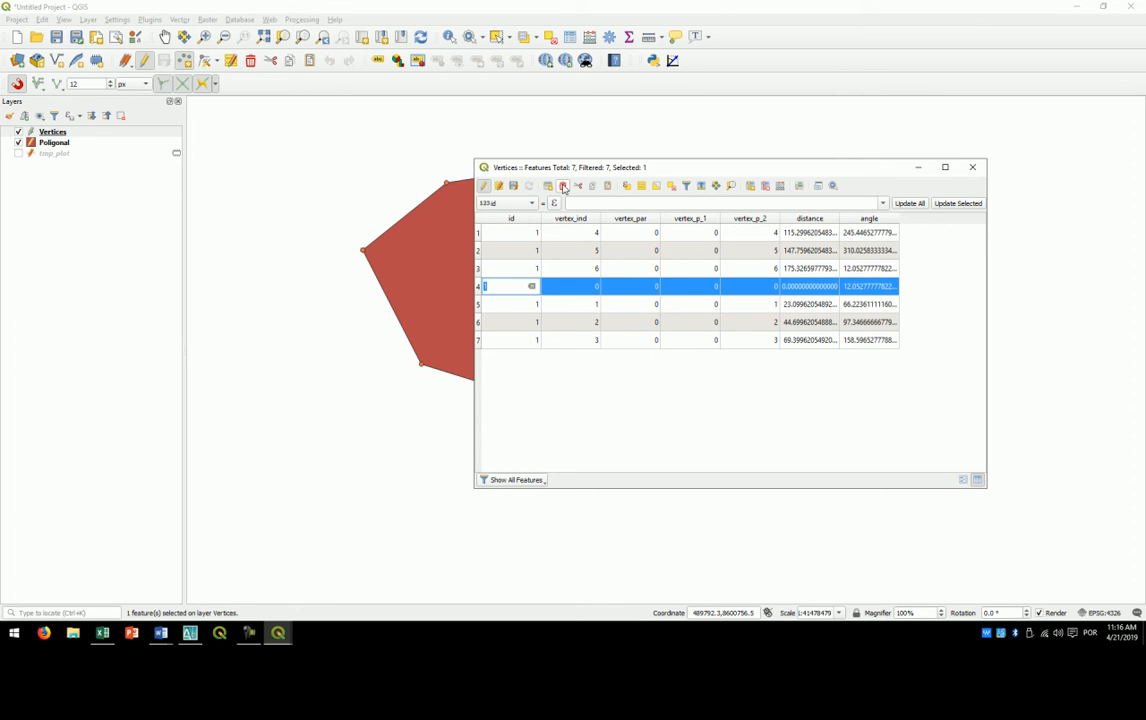
click(577, 188)
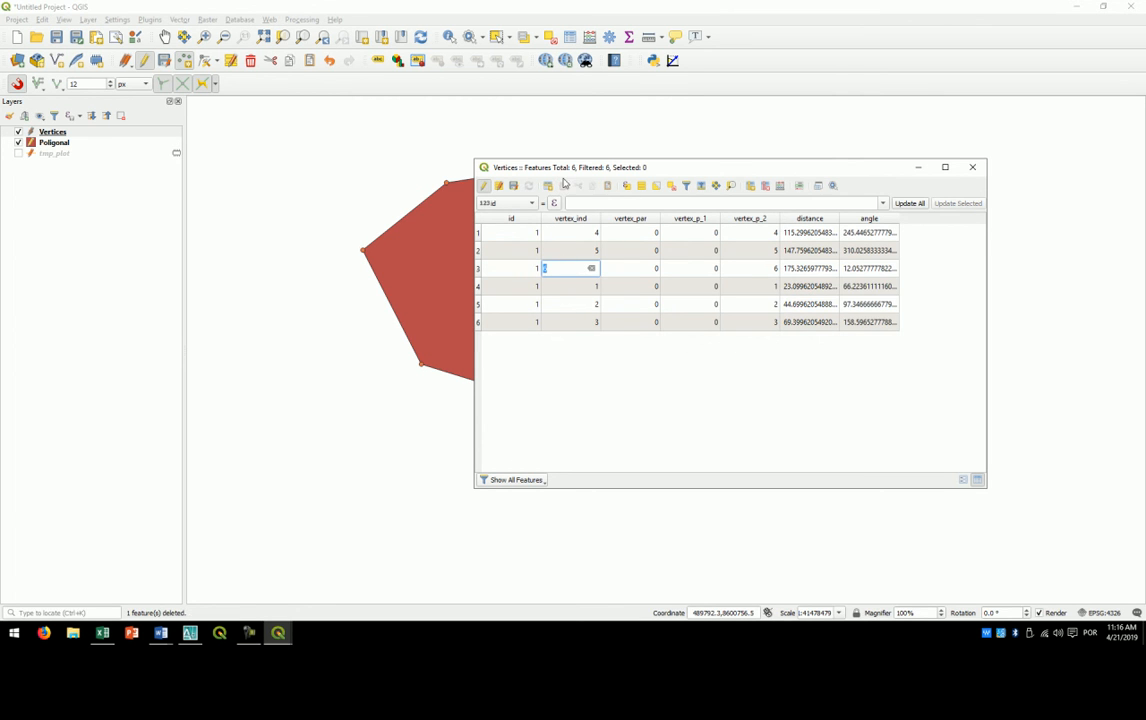
click(485, 187)
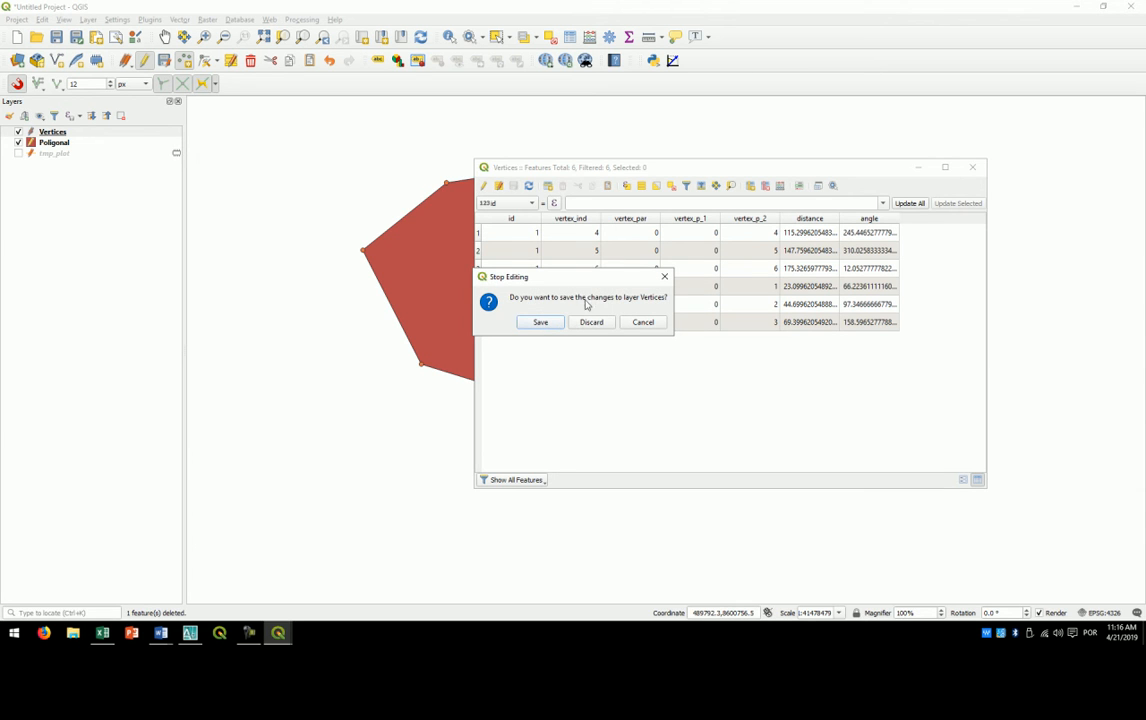
click(541, 322)
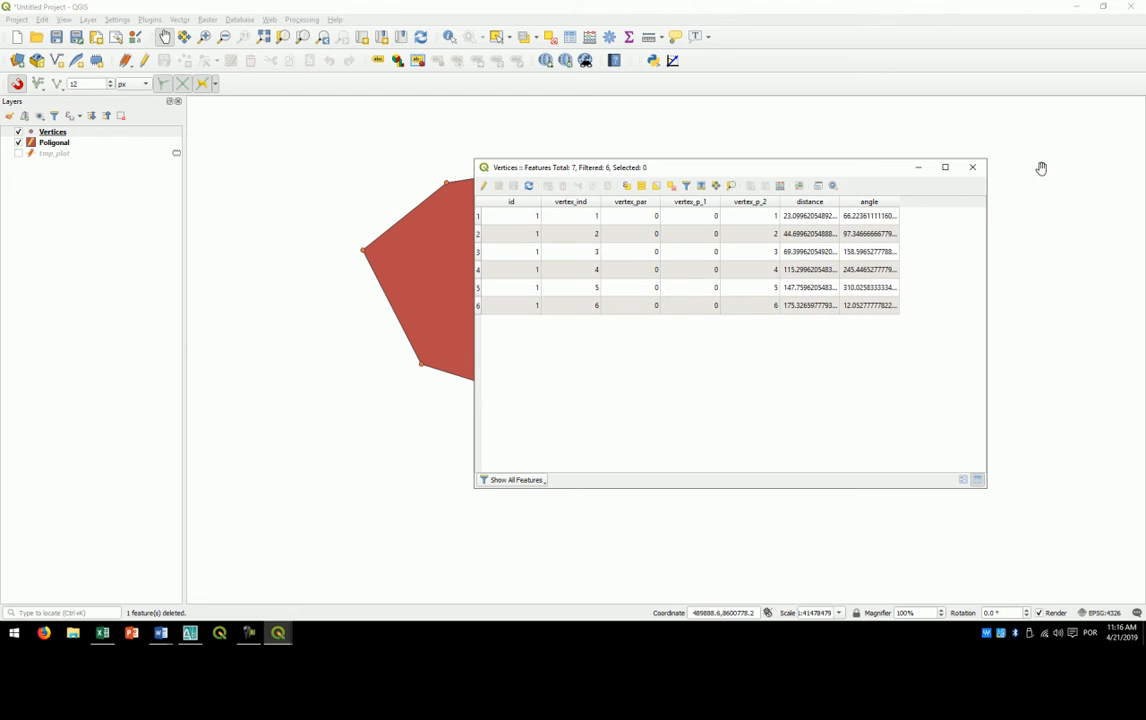
click(972, 167)
- Turn on single labels for the Vertices layer, using the vertex_ind field as the label text
scroll(448, 222, up, 2)
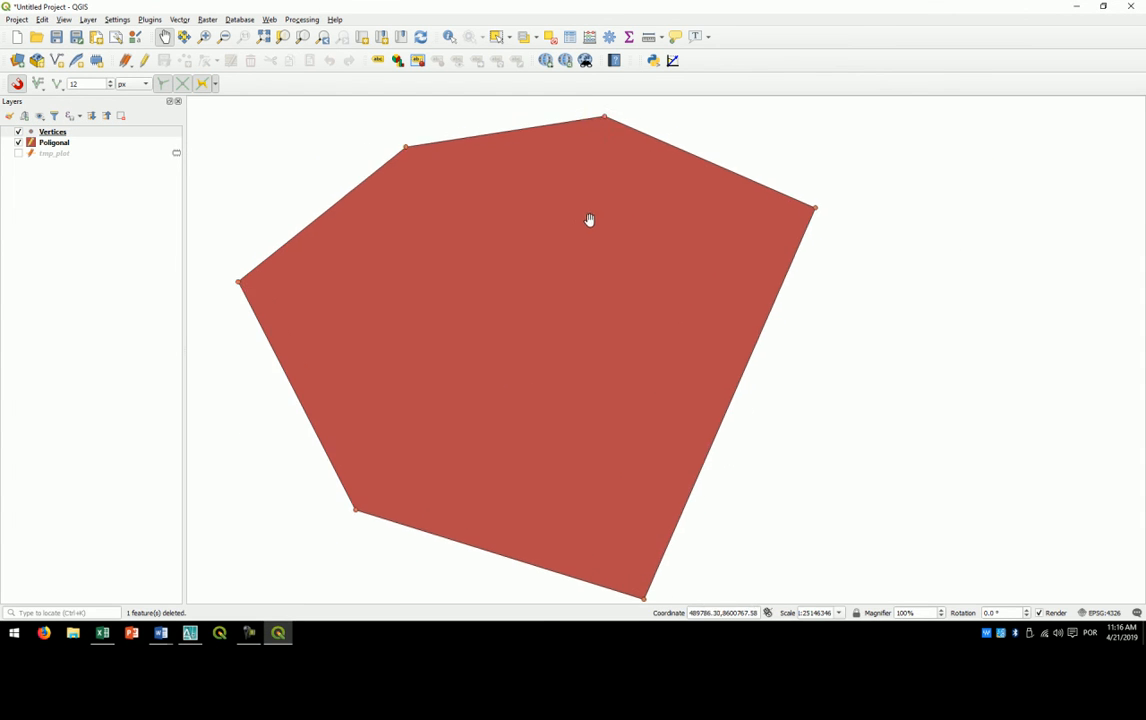
scroll(443, 225, down, 1)
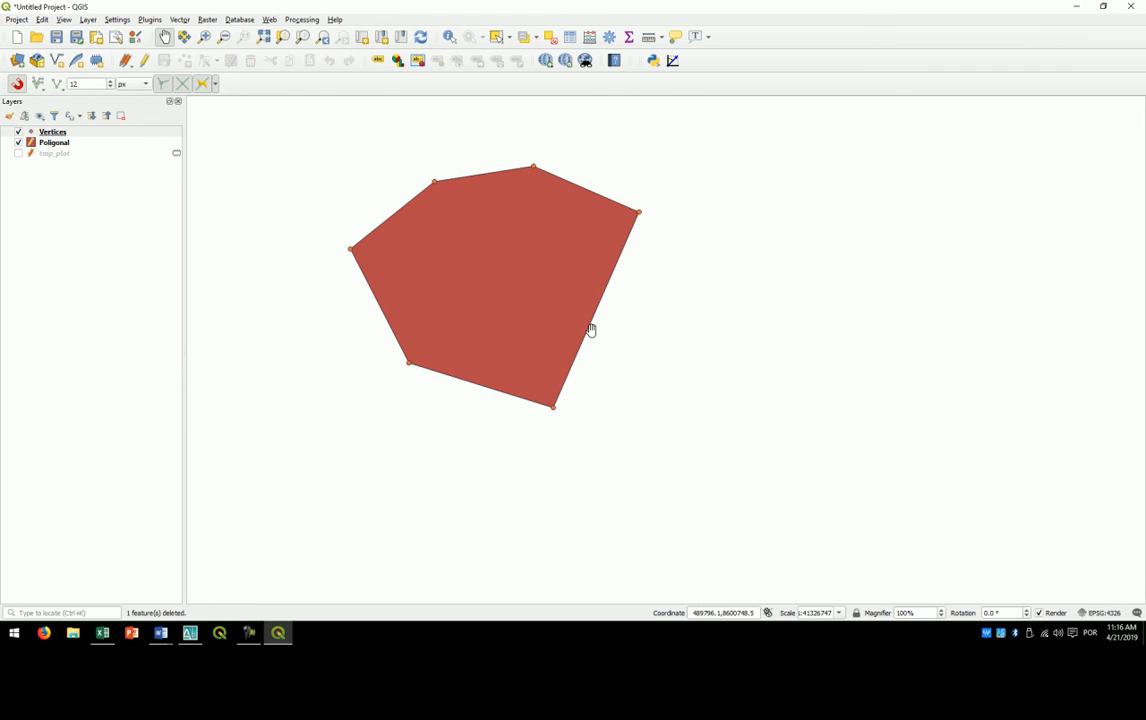
right_click(61, 128)
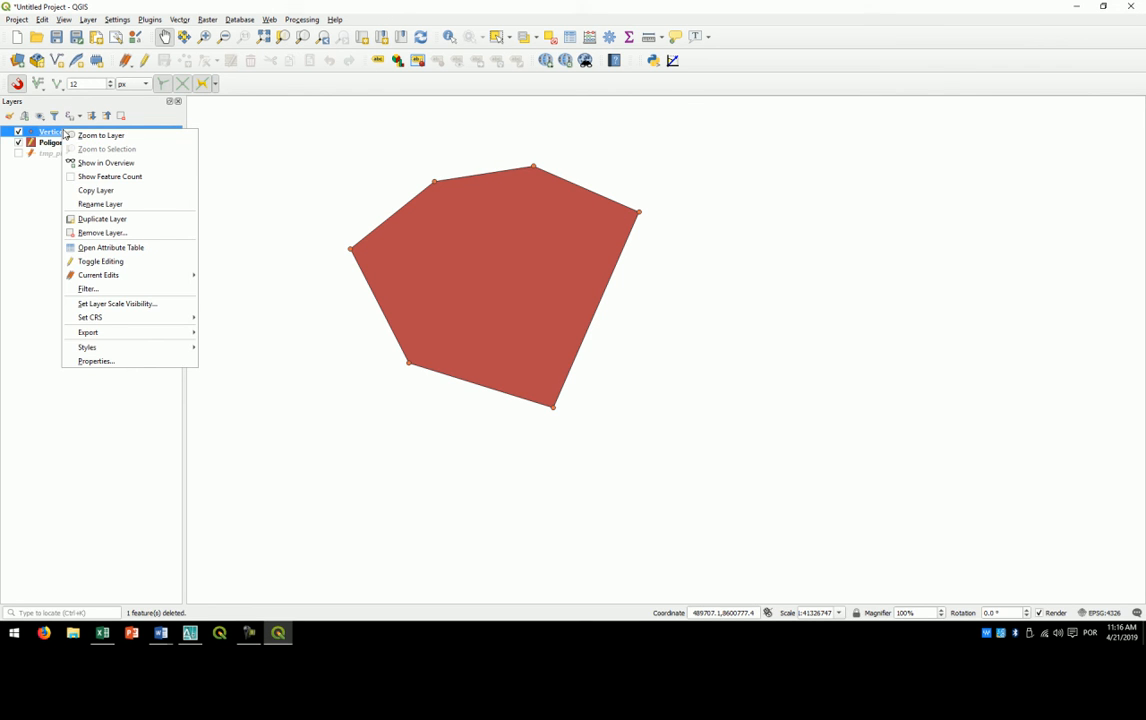
click(97, 360)
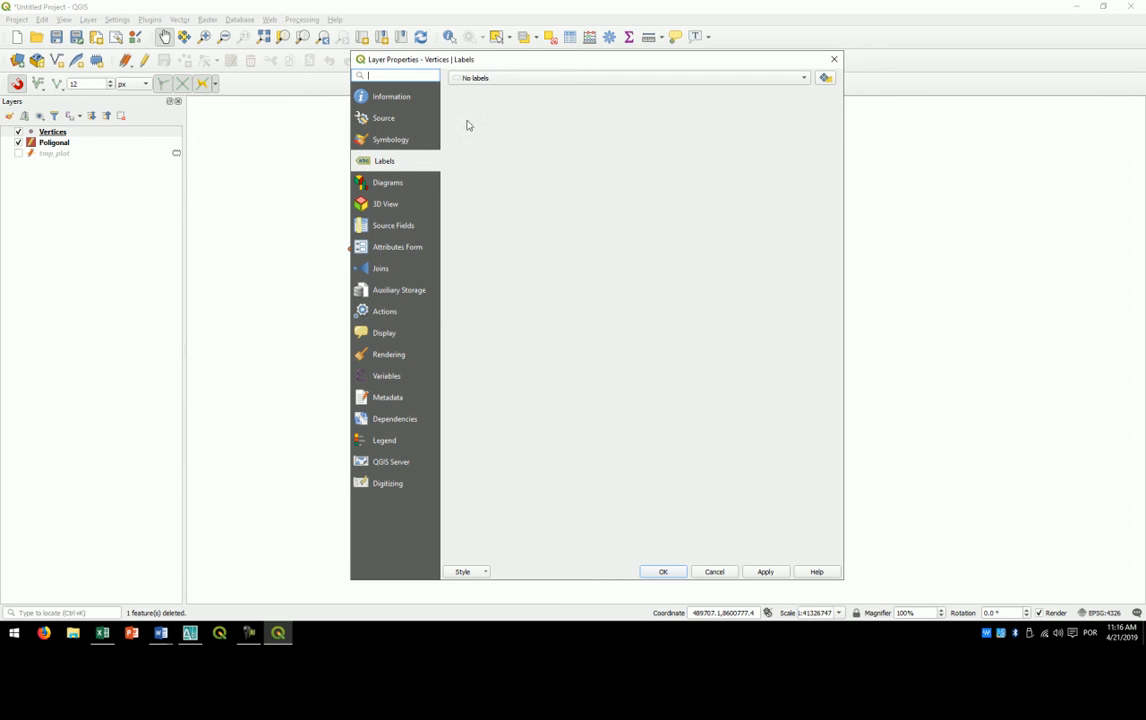
click(504, 78)
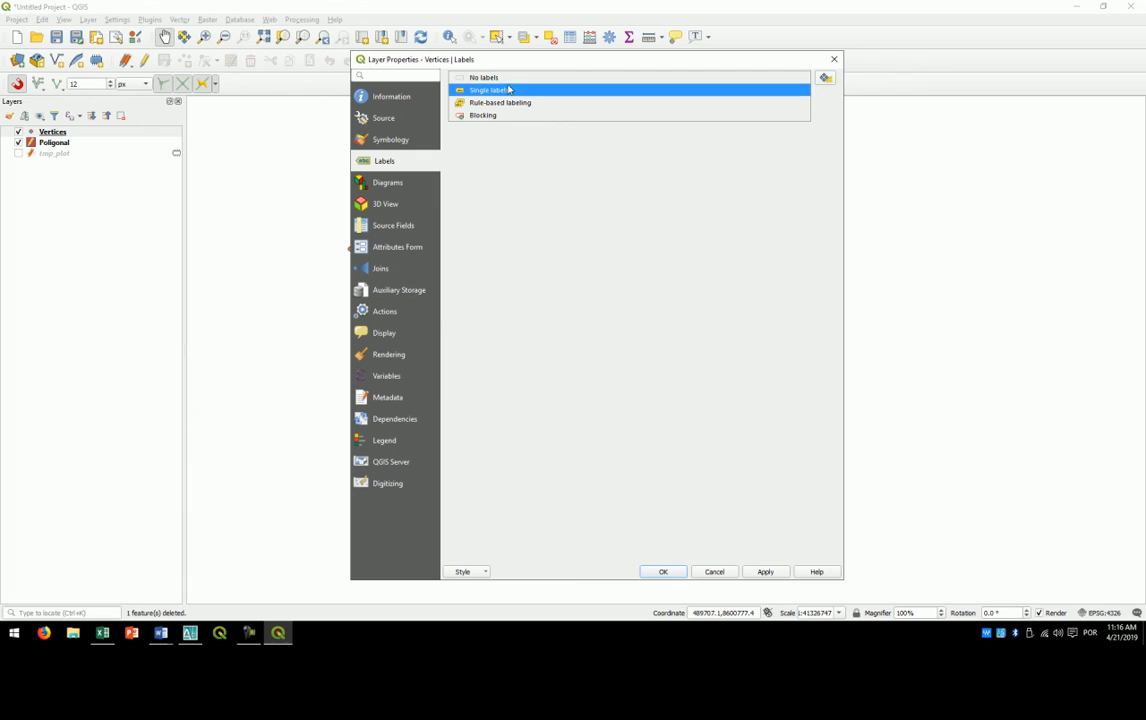
click(508, 90)
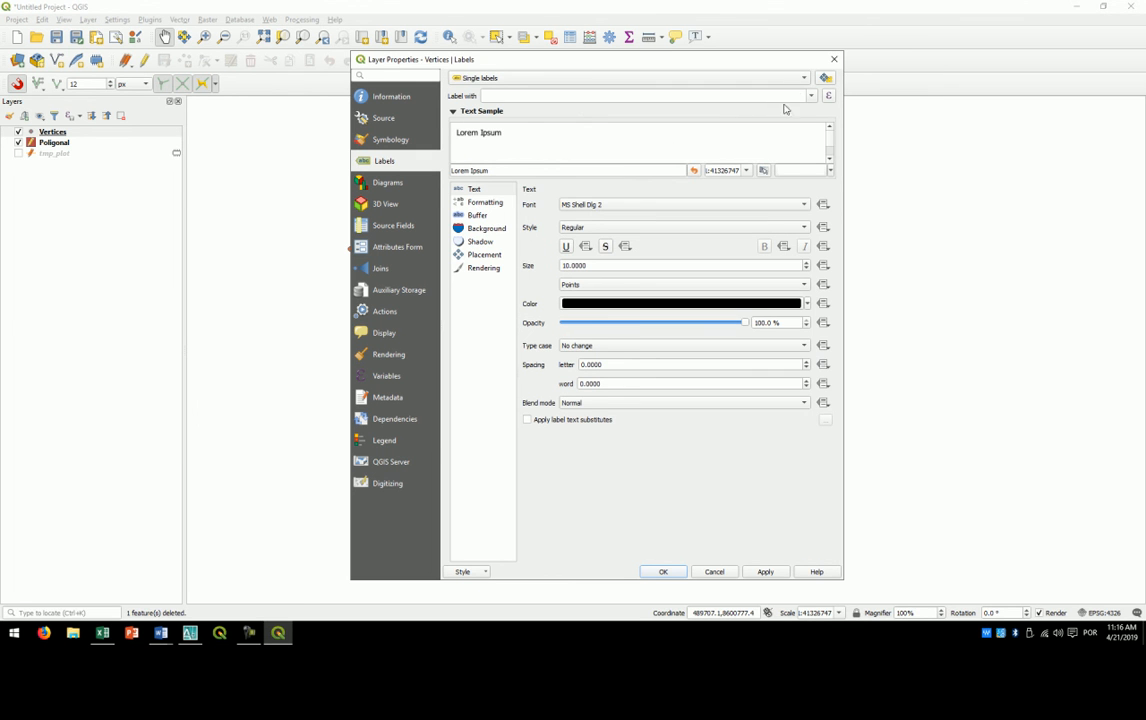
click(812, 97)
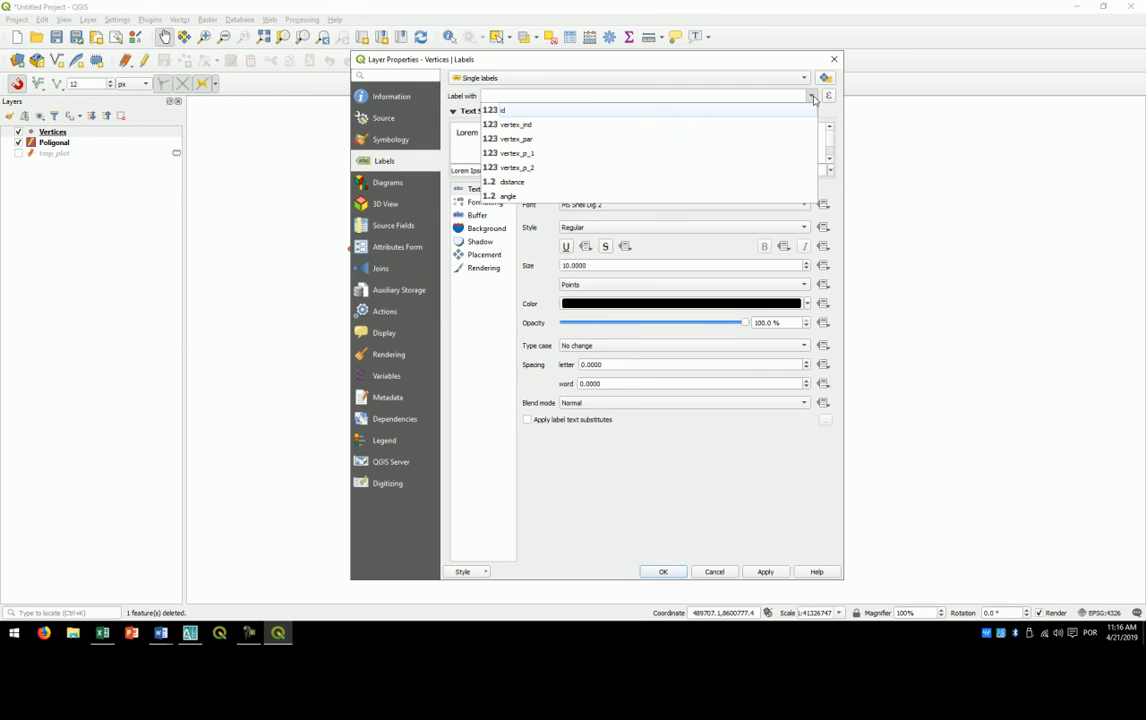
click(531, 125)
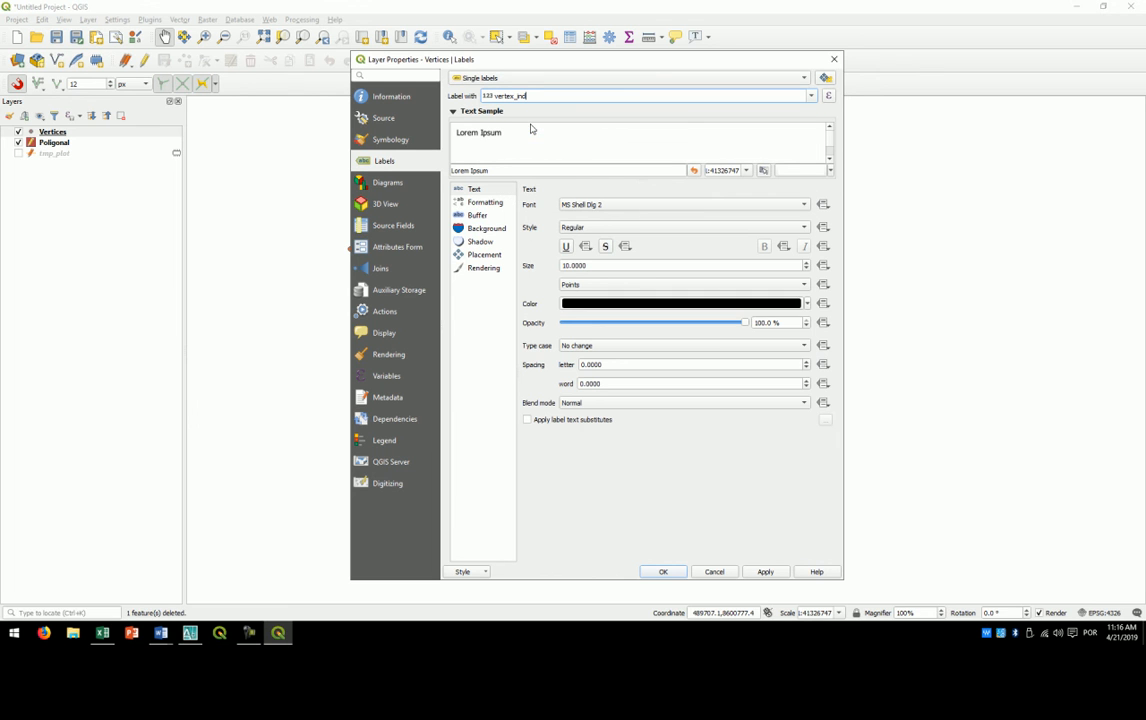
- Give the vertex labels a text buffer and a text size of 12 points, and accept the layer properties
click(482, 216)
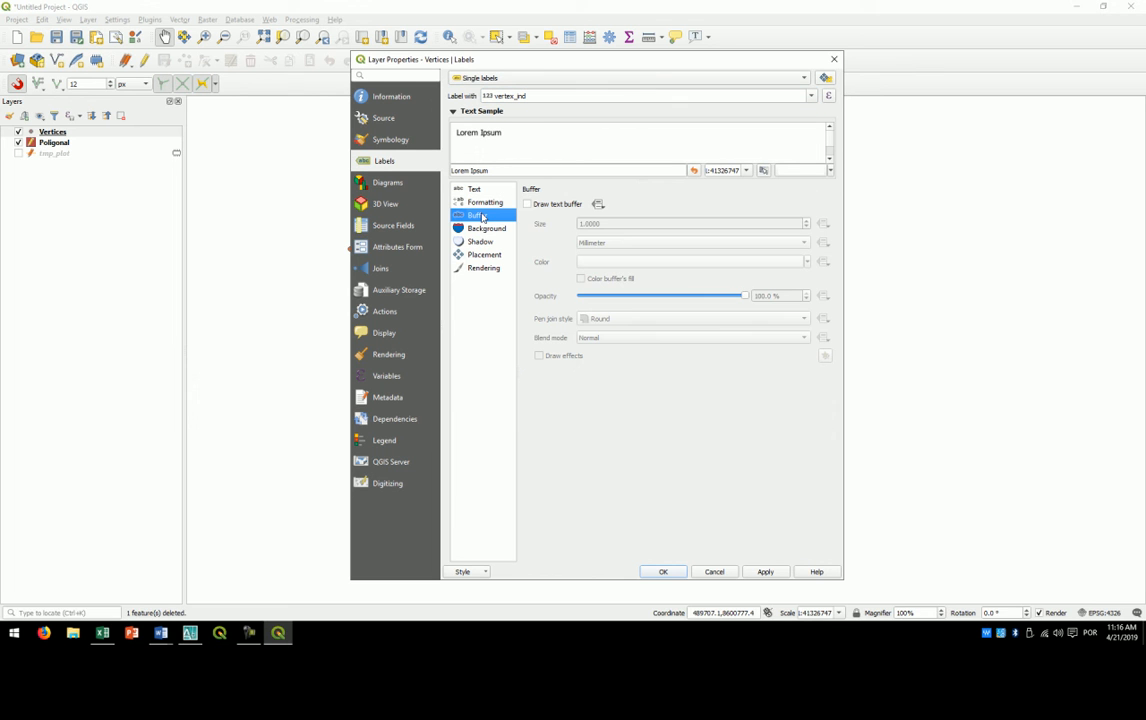
click(526, 205)
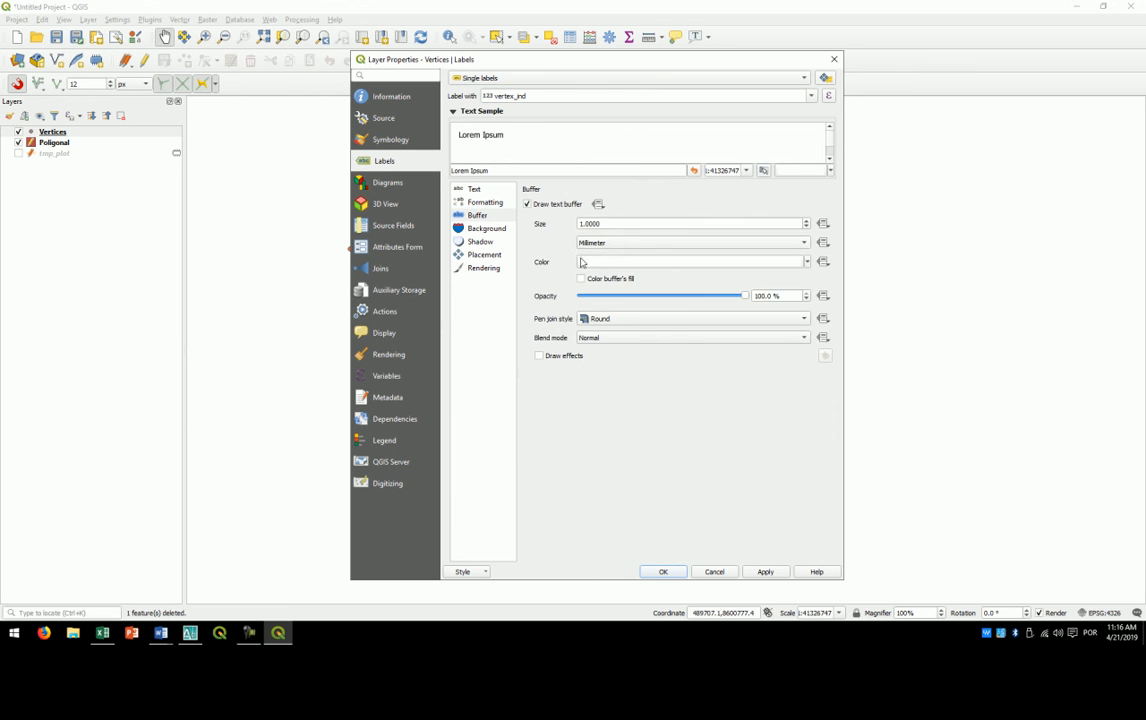
click(474, 189)
double_click(562, 265)
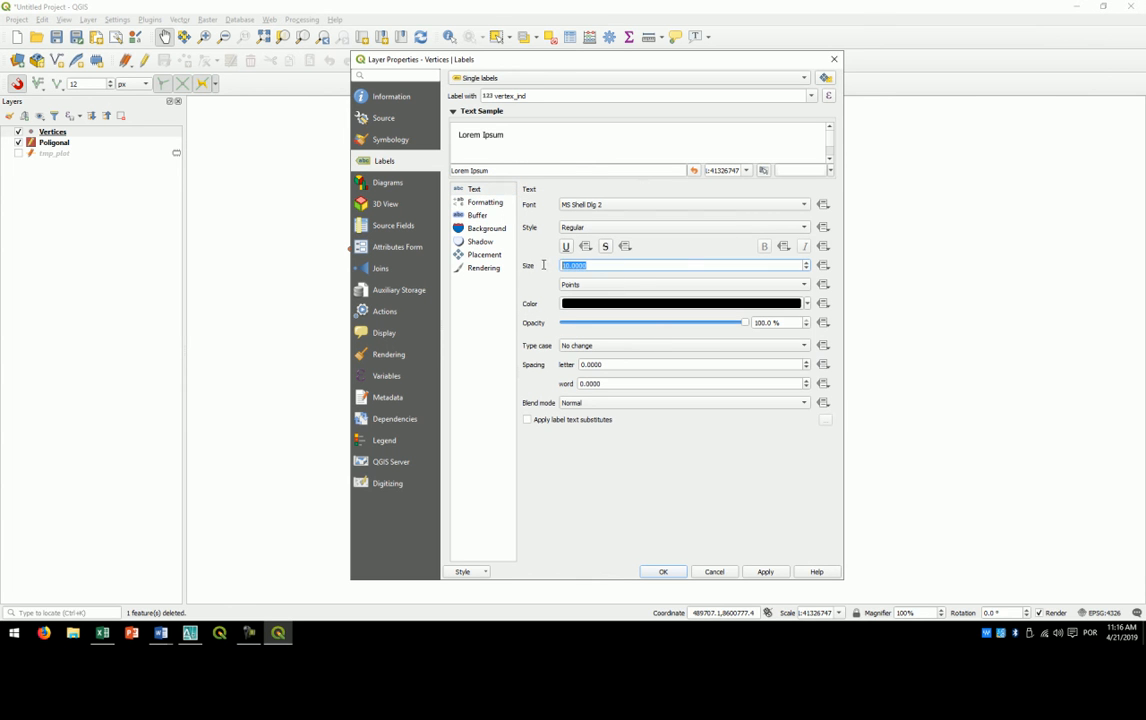
text(12)
click(666, 571)
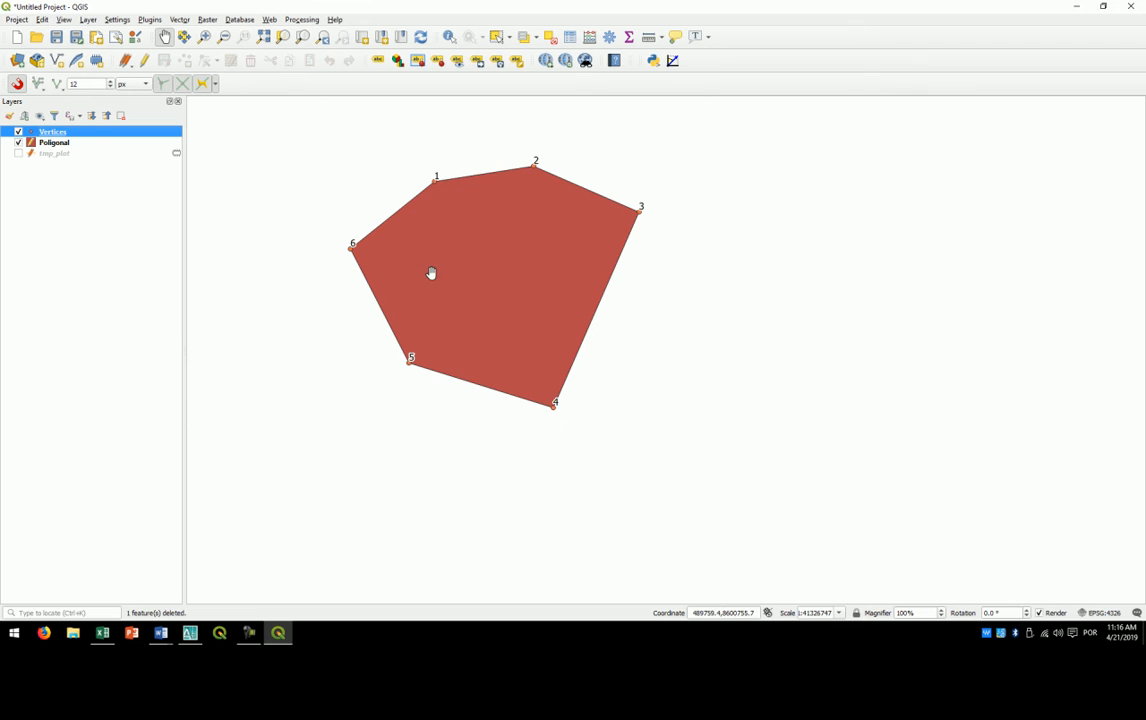
- Open the Vertices attribute table, turn on editing and select the record with vertex_ind 5 to locate it on the map
scroll(373, 226, up, 1)
scroll(378, 228, down, 1)
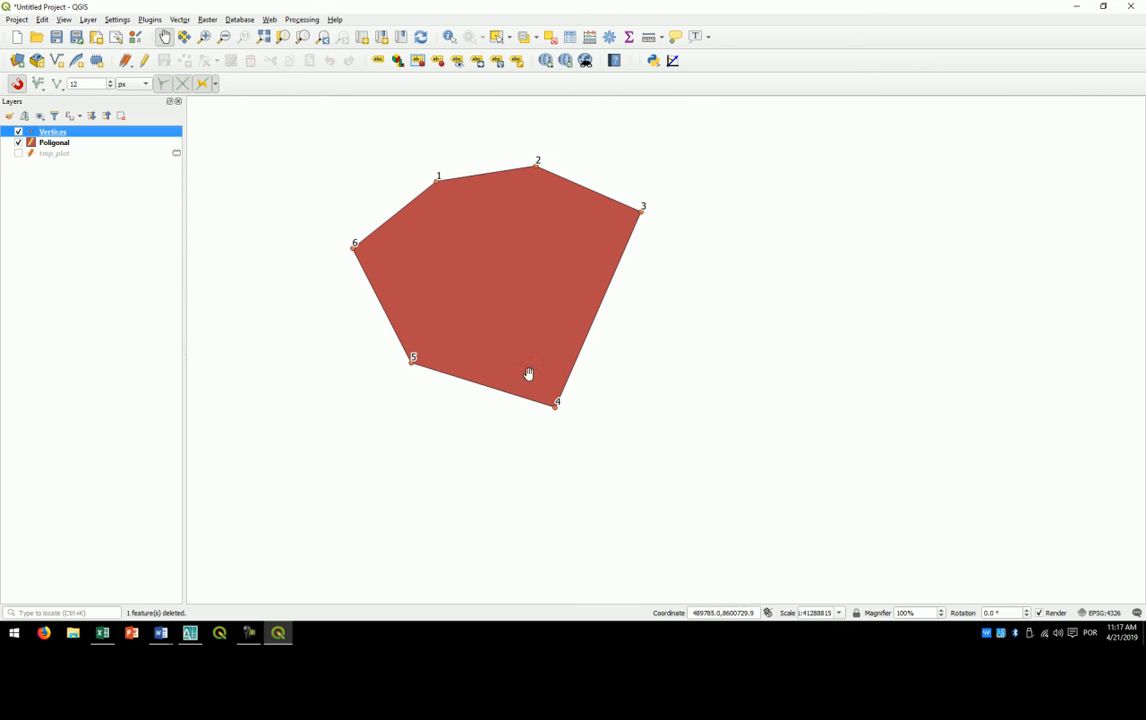
right_click(55, 135)
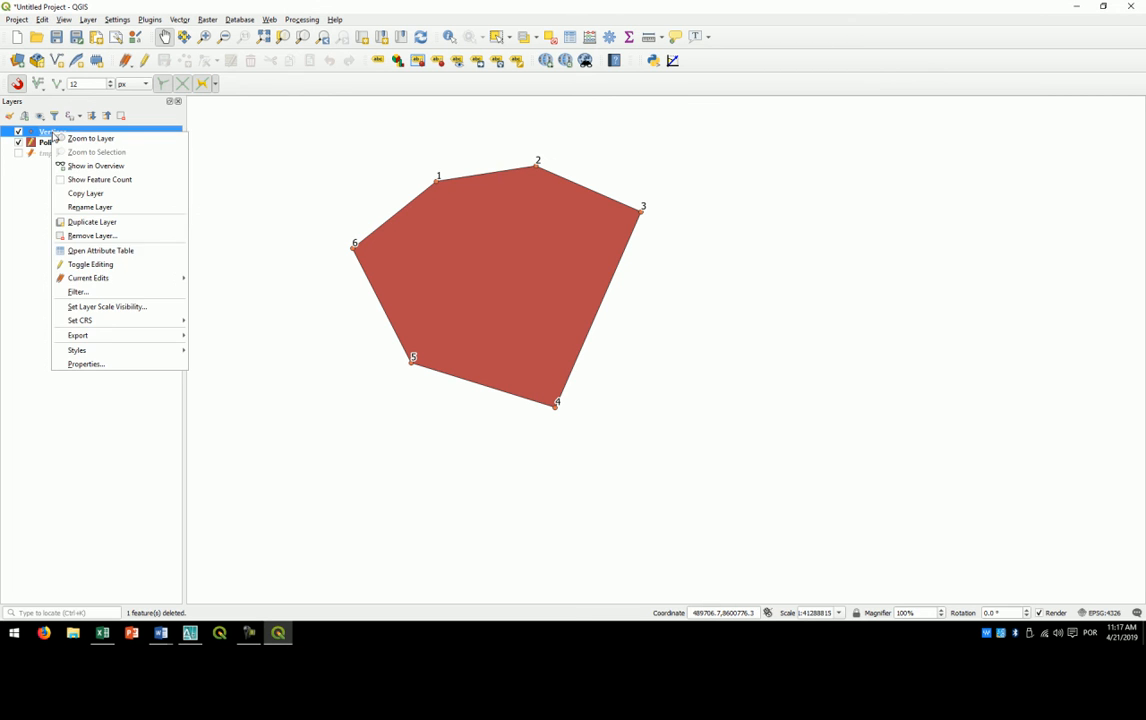
click(84, 249)
mouse_move(582, 168)
mouse_down()
mouse_move(754, 170)
mouse_move(692, 157)
mouse_up()
click(655, 190)
click(650, 227)
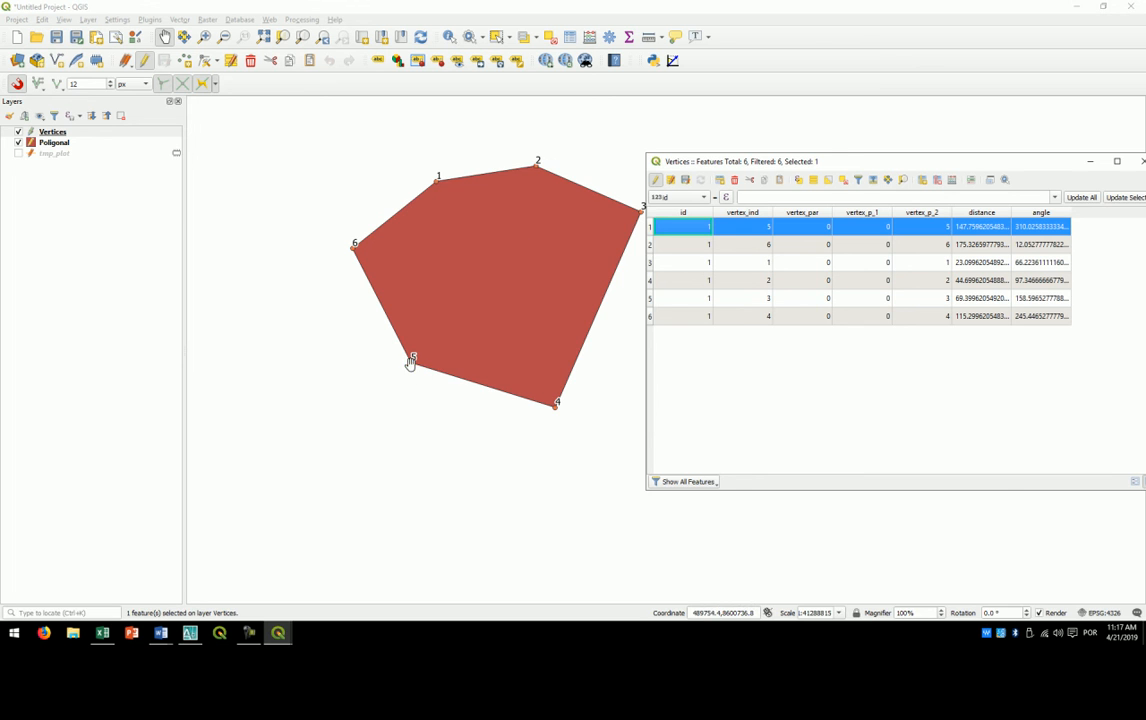
scroll(405, 355, up, 3)
scroll(412, 330, down, 4)
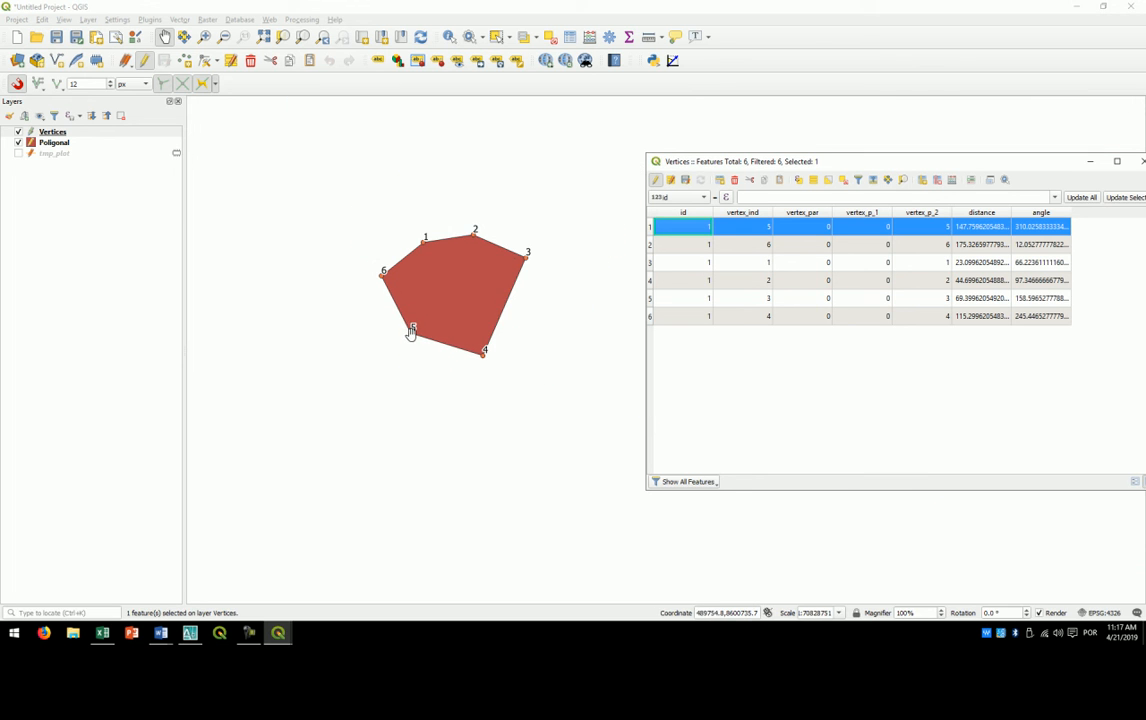
scroll(425, 326, up, 2)
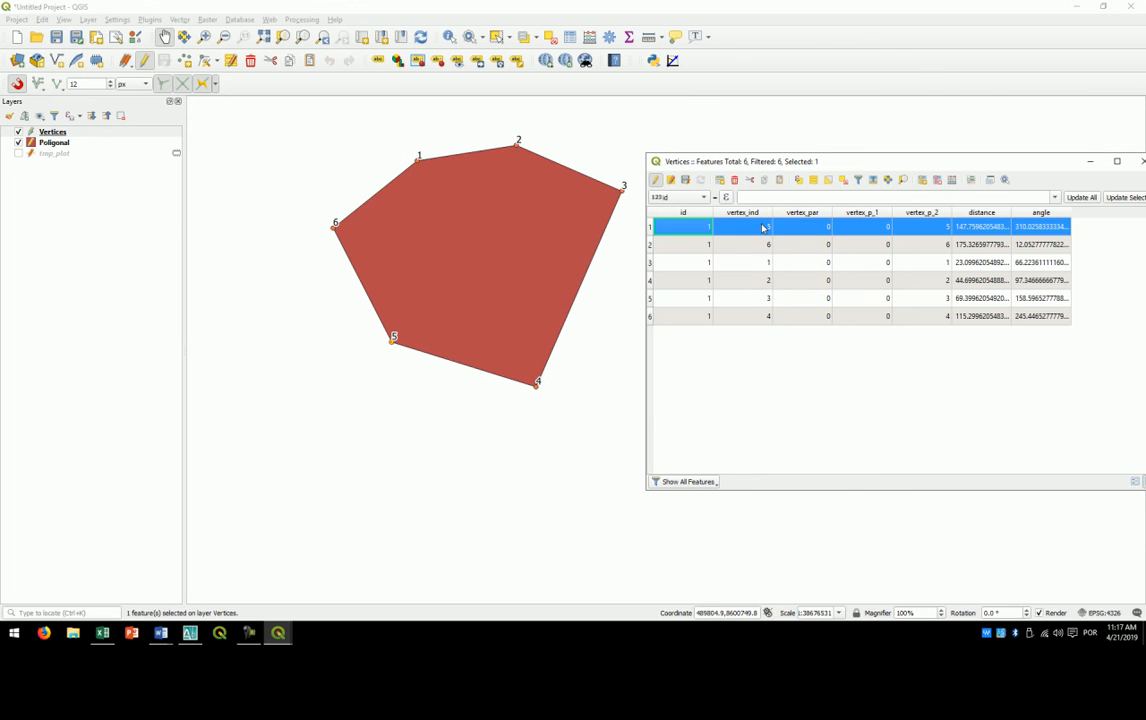
- Renumber the vertex_ind values of the six records, from first row to last, as 6, 1, 2, 3, 4 and 5
double_click(762, 228)
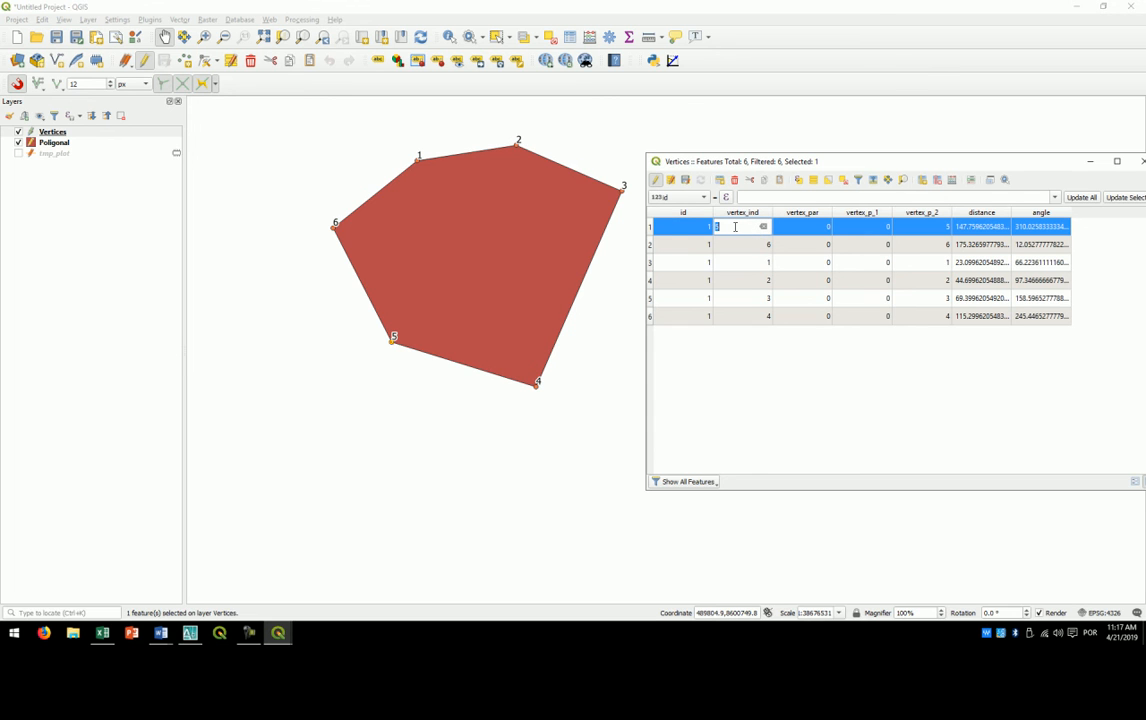
text(6)
click(649, 246)
double_click(743, 245)
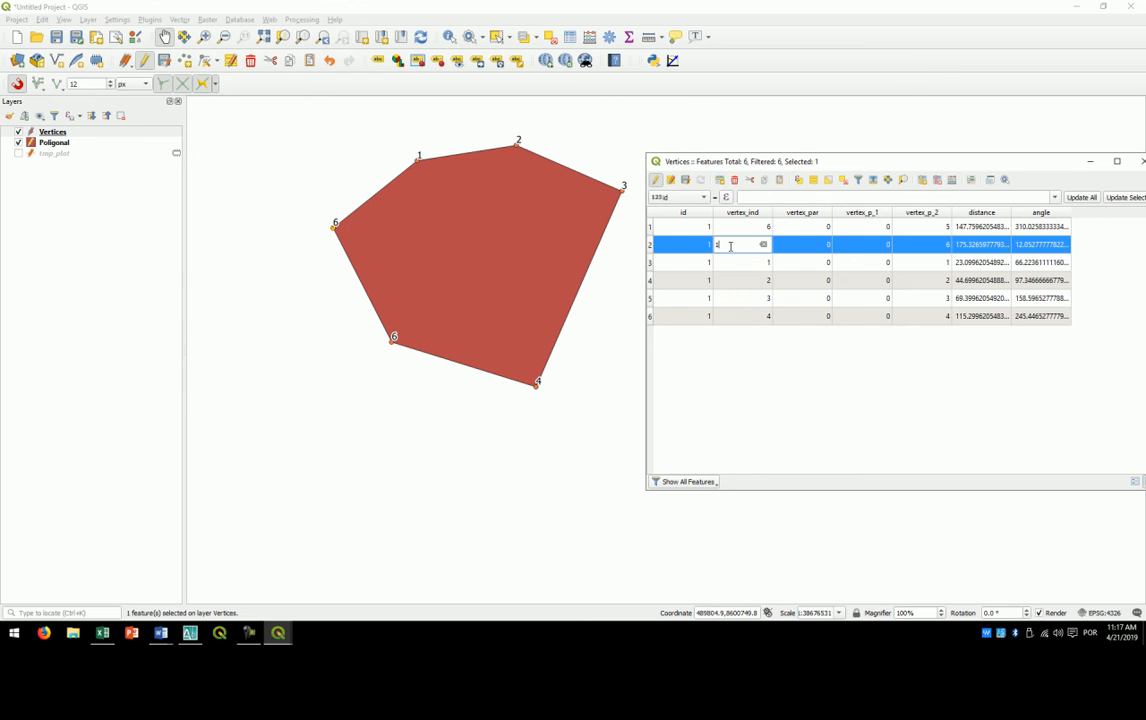
text(1)
double_click(730, 264)
double_click(742, 283)
double_click(741, 298)
double_click(737, 317)
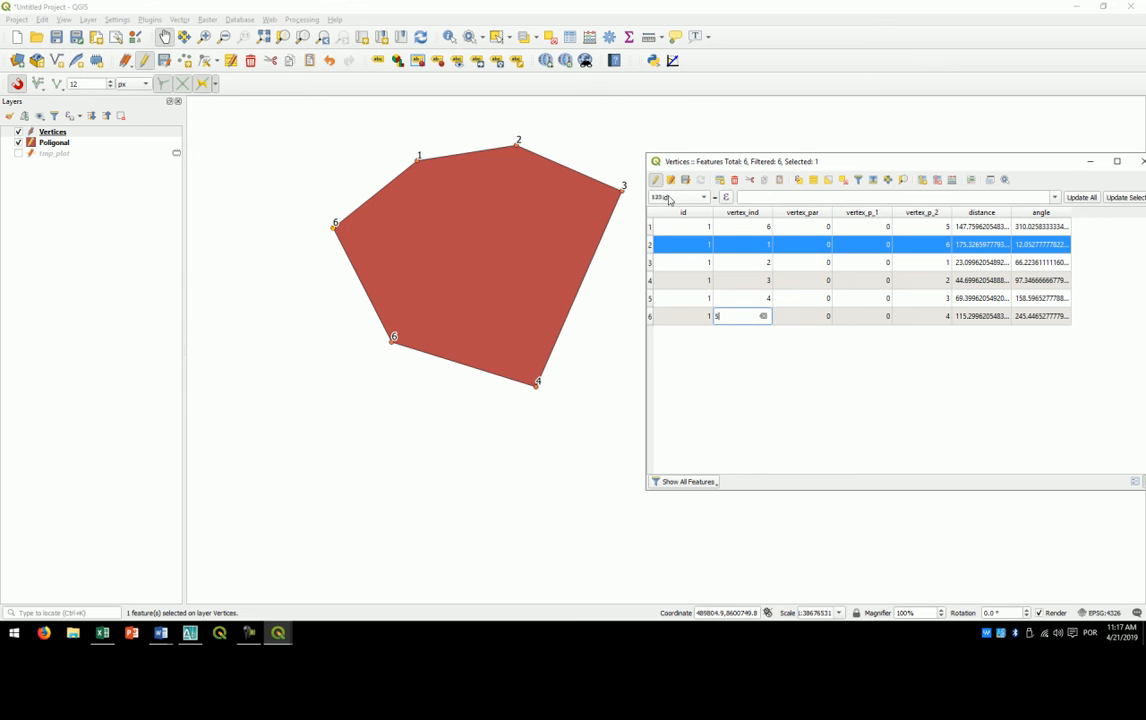
text(5)
- Stop editing the Vertices layer with its changes saved, clear the selection and close the attribute table
click(657, 181)
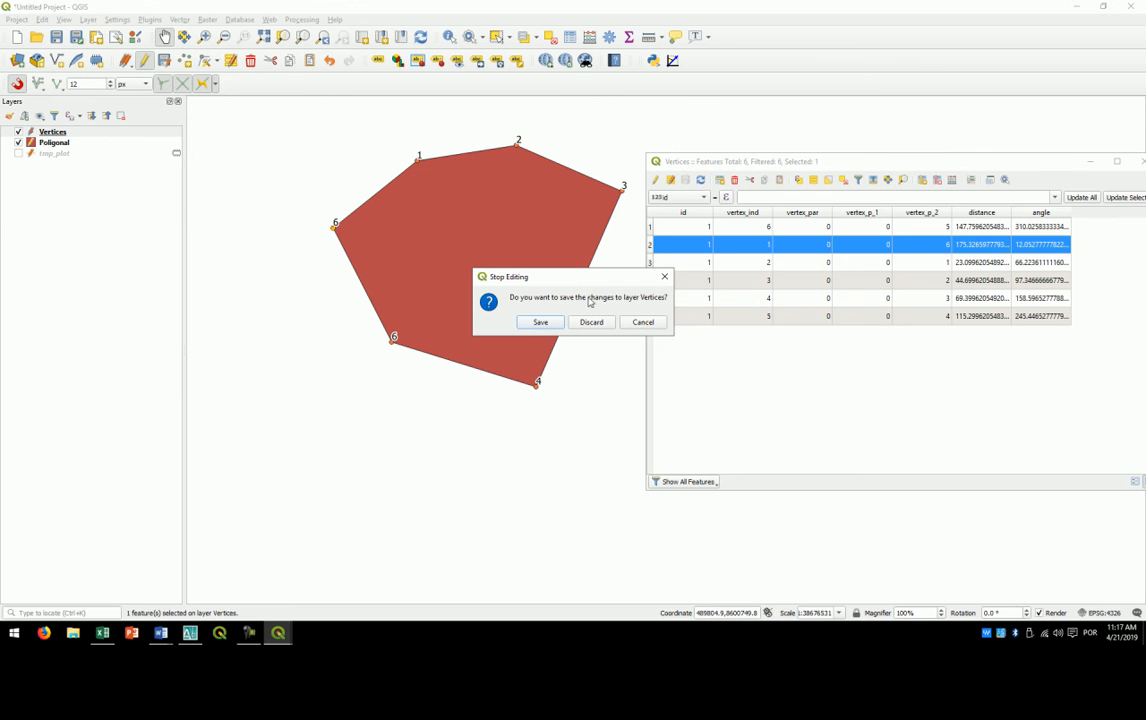
click(541, 320)
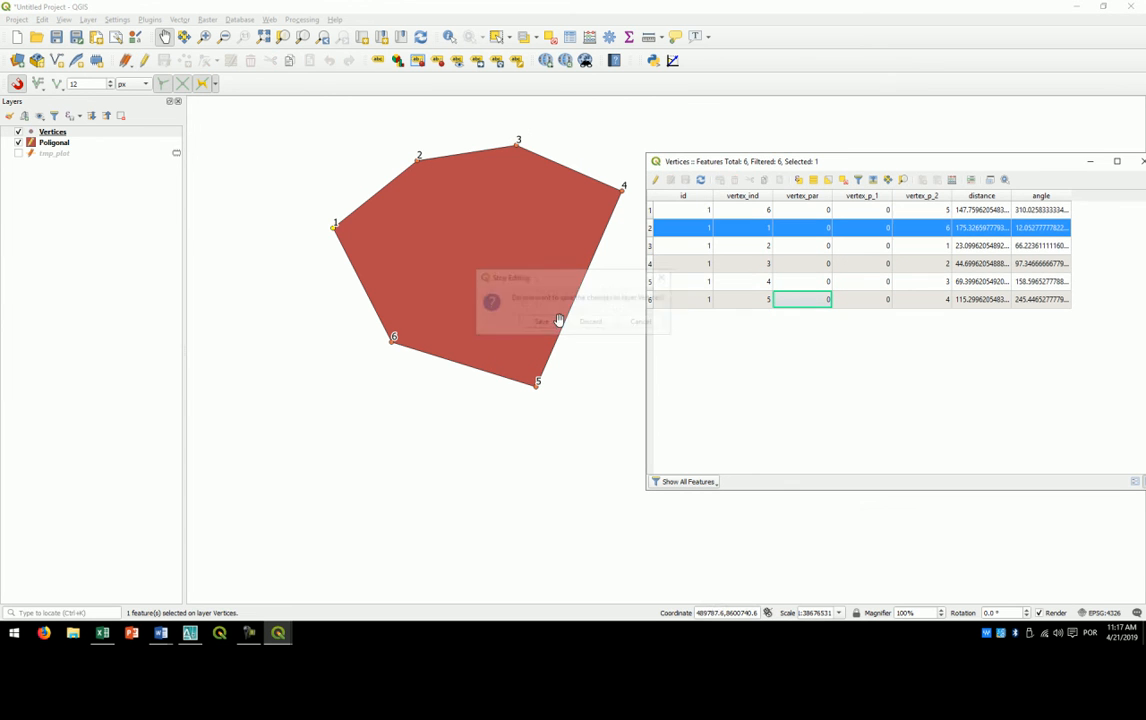
click(843, 180)
drag(883, 162, 694, 135)
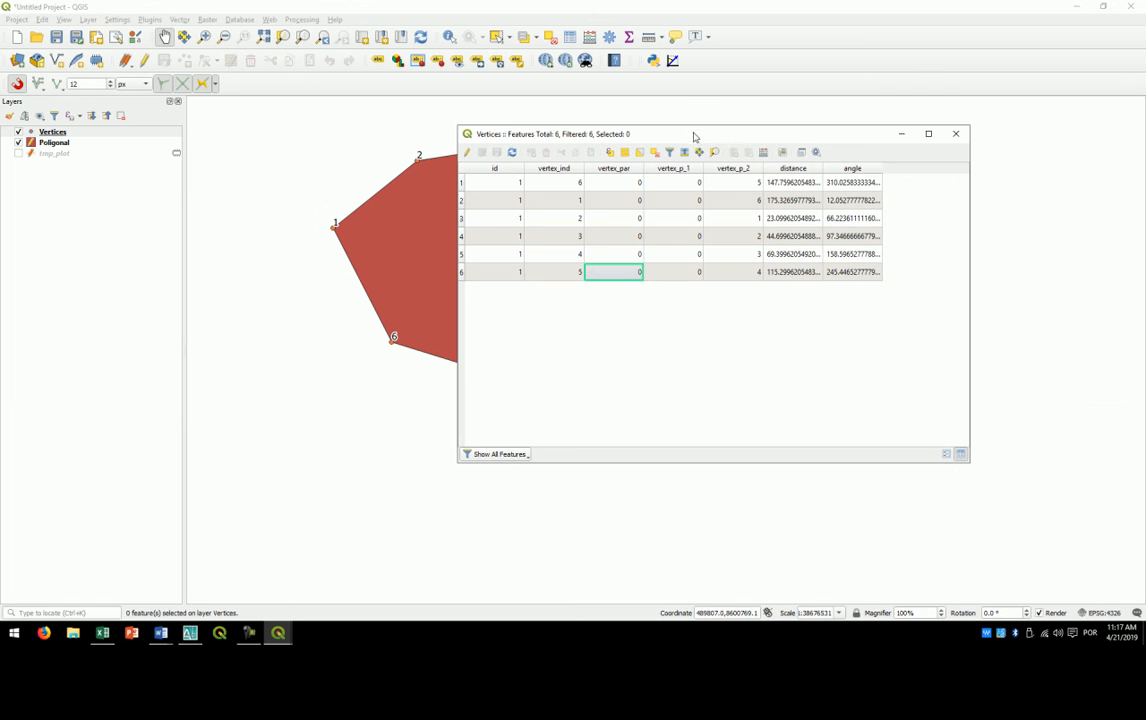
click(956, 133)
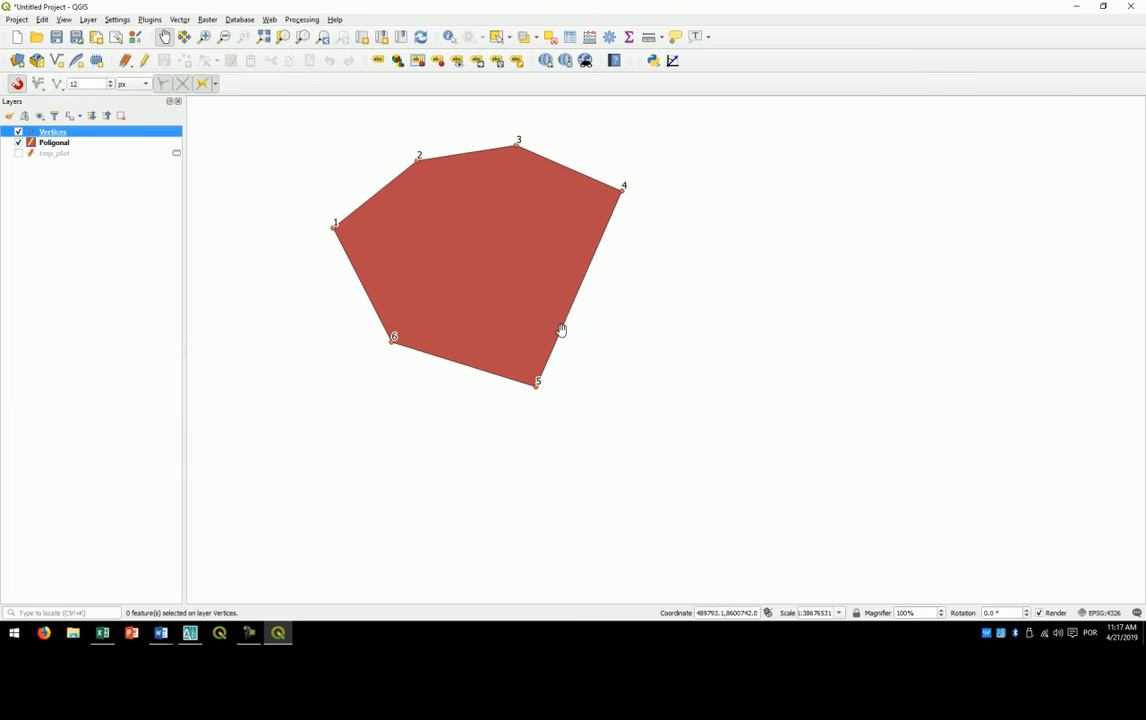
drag(458, 243, 517, 278)
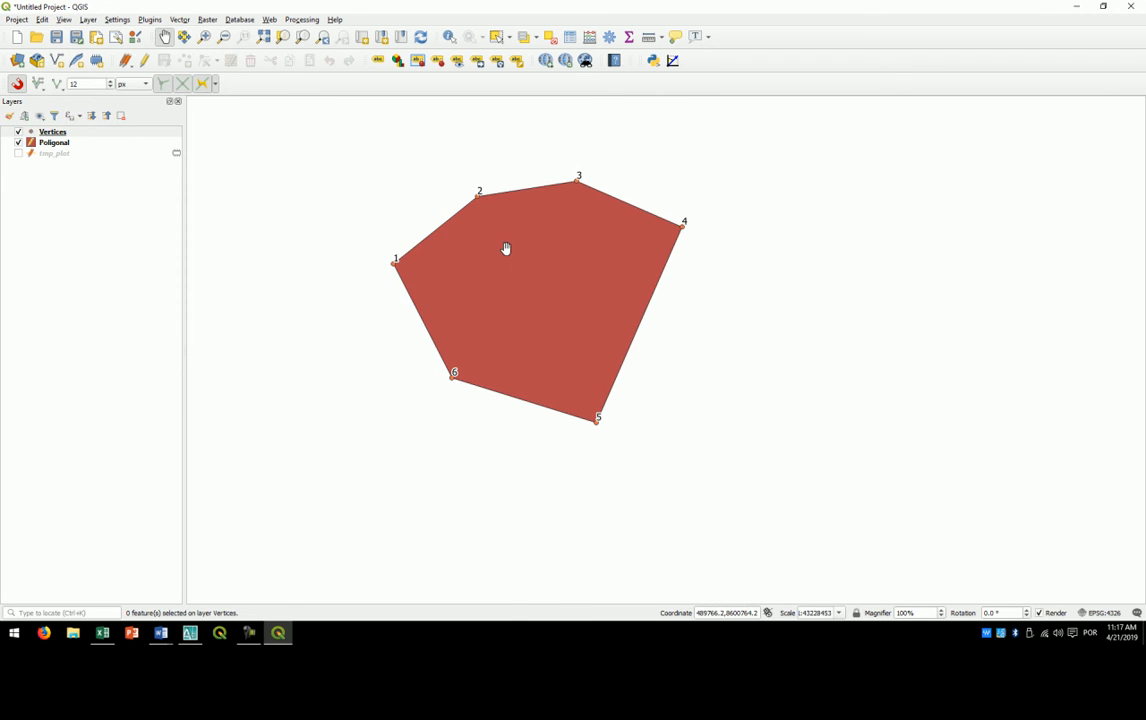